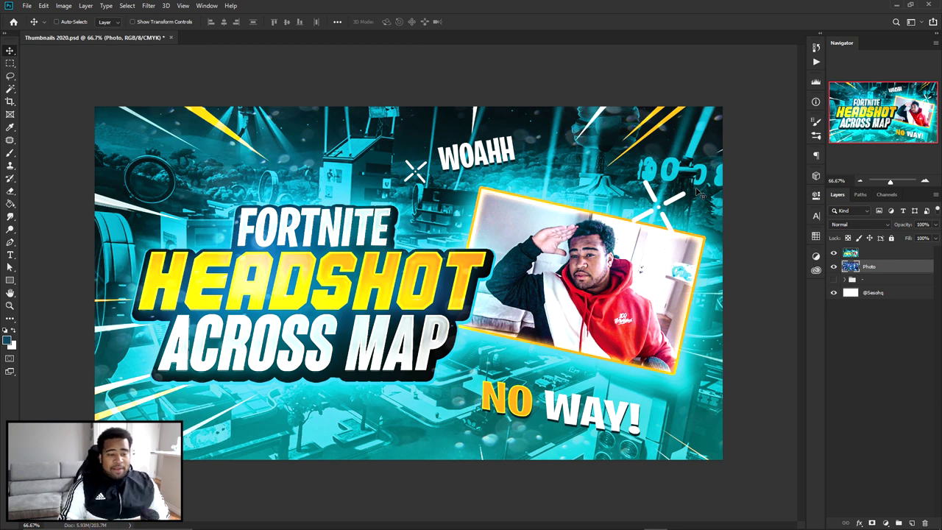
Hide the finished thumbnail layer at the top of the stack and nudge the Photo layer slightly on the canvas
click(834, 254)
drag(508, 221, 498, 231)
key(ctrl+z)
drag(536, 257, 536, 260)
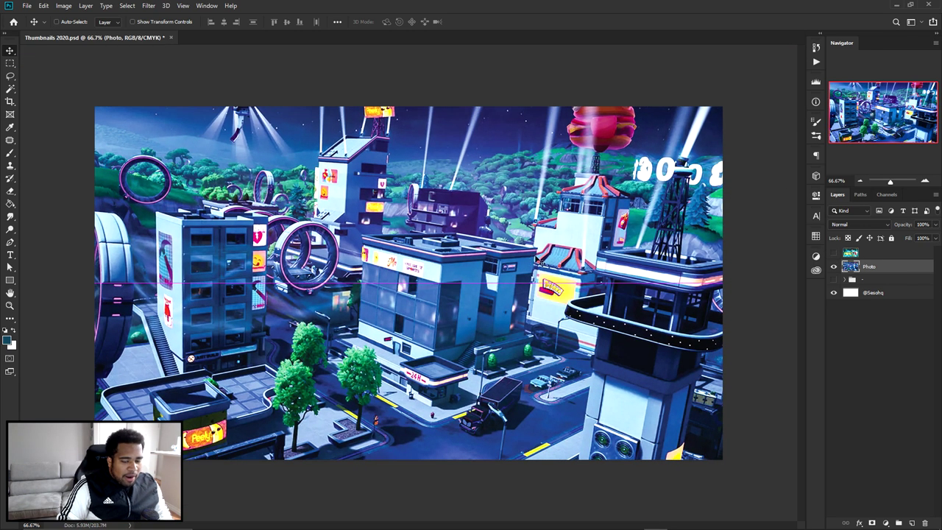
Add a Gradient Map adjustment layer above the Photo layer and set the gradient's dark end stop to black (000000)
click(888, 522)
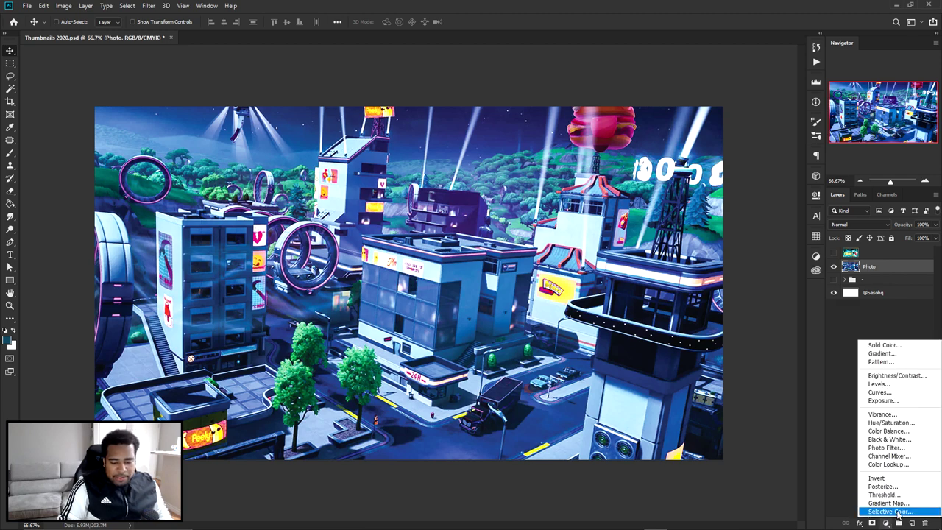
click(883, 504)
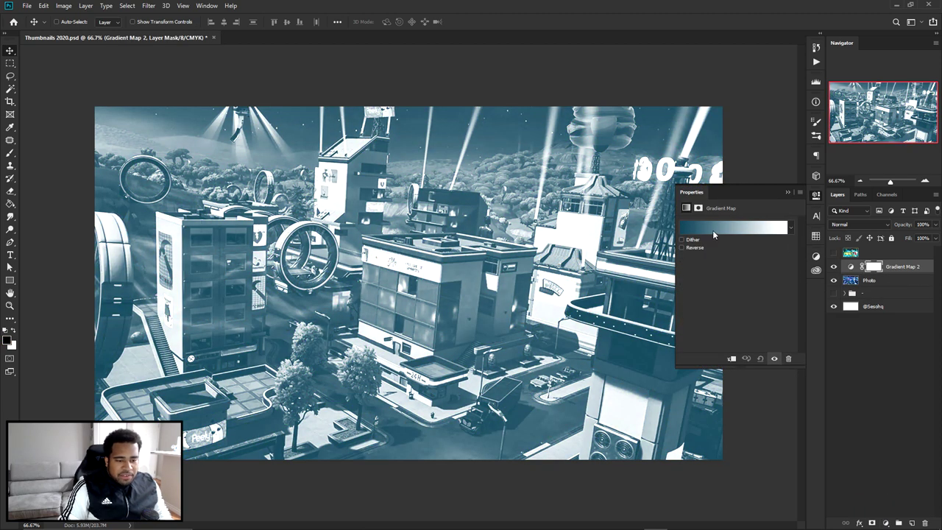
click(712, 228)
drag(736, 244, 711, 209)
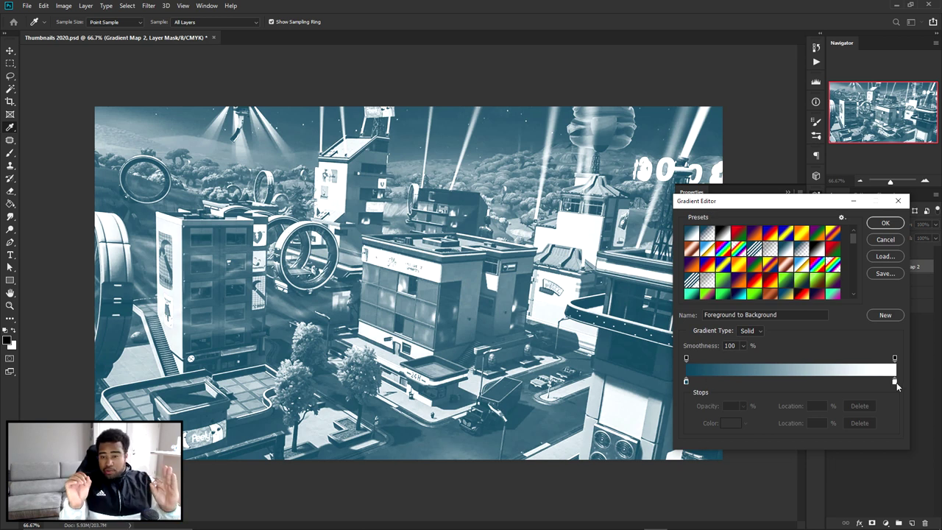
double_click(686, 382)
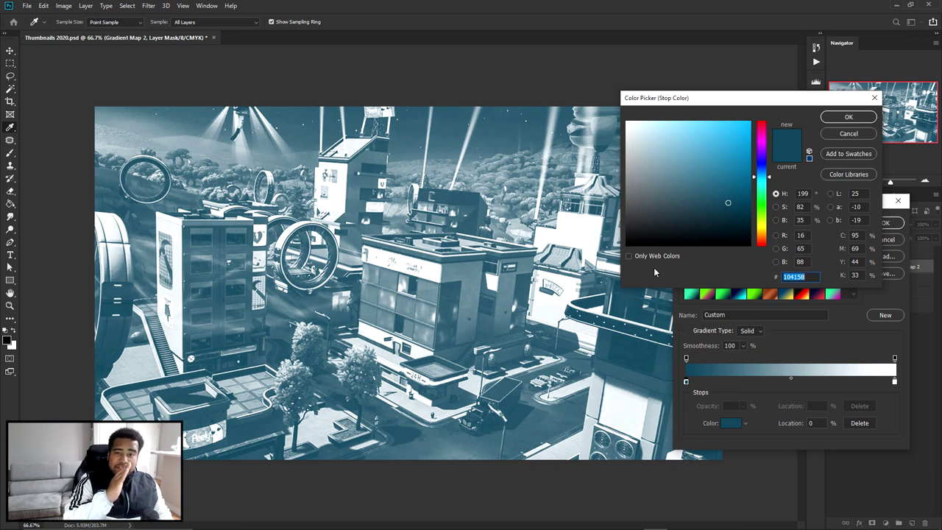
click(659, 236)
drag(659, 235, 614, 250)
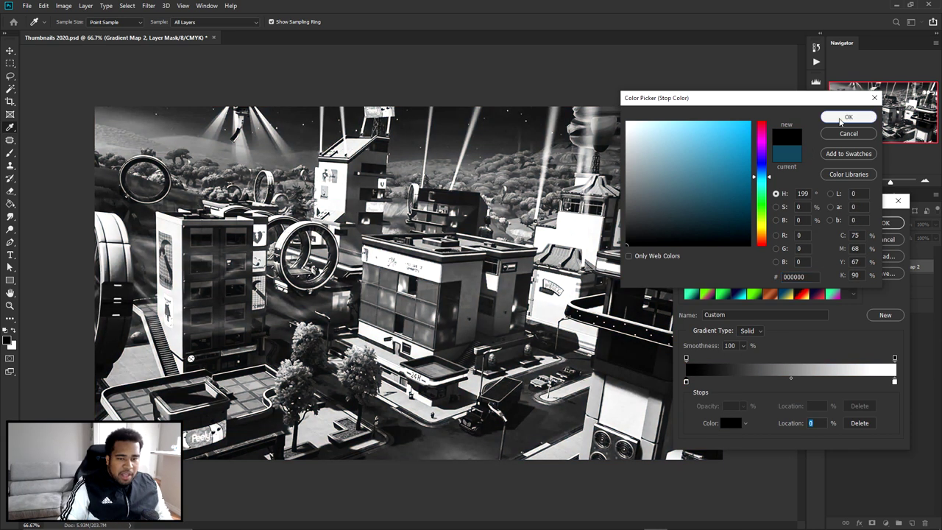
click(849, 116)
Set the gradient map's light end stop to a bright sky blue around hue 198° and apply the gradient
double_click(895, 382)
click(762, 169)
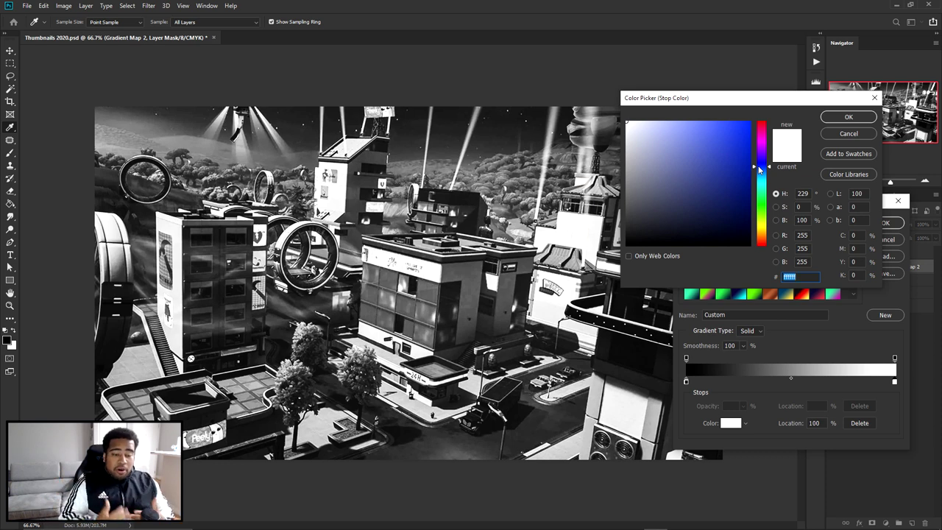
click(715, 124)
click(759, 175)
click(732, 134)
click(761, 179)
click(736, 128)
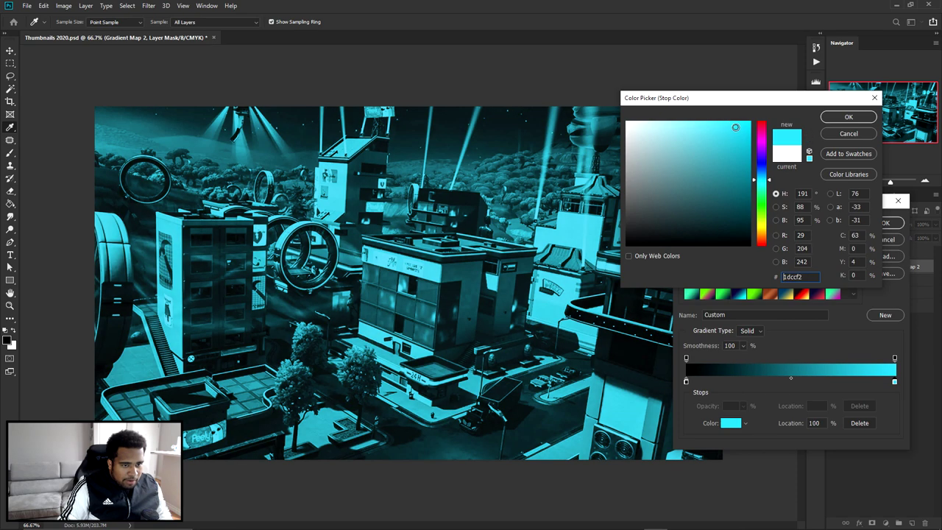
click(763, 170)
mouse_move(763, 163)
mouse_down()
mouse_move(762, 130)
mouse_move(769, 187)
mouse_move(764, 165)
mouse_move(764, 179)
mouse_up()
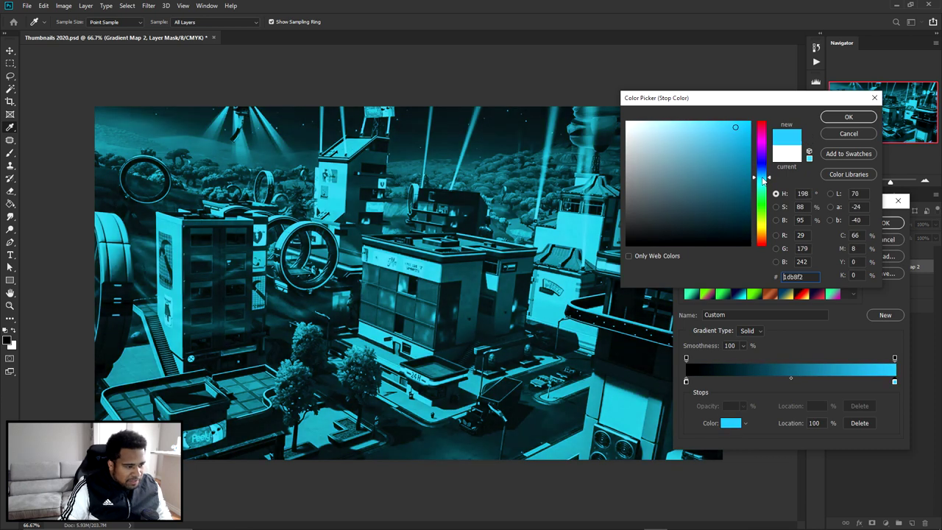
click(849, 117)
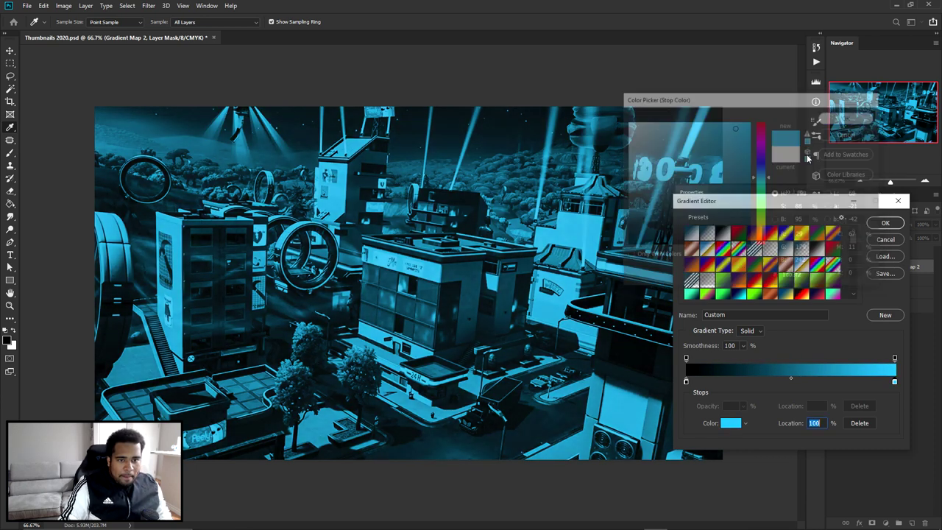
click(886, 223)
click(817, 195)
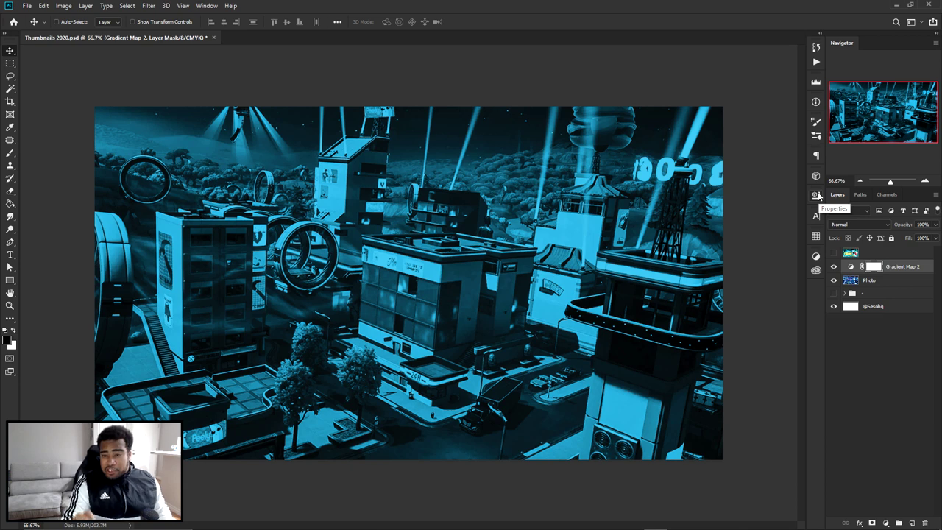
Add a new layer above the gradient map and set up a soft round brush with 0% hardness at about 825 px
click(913, 523)
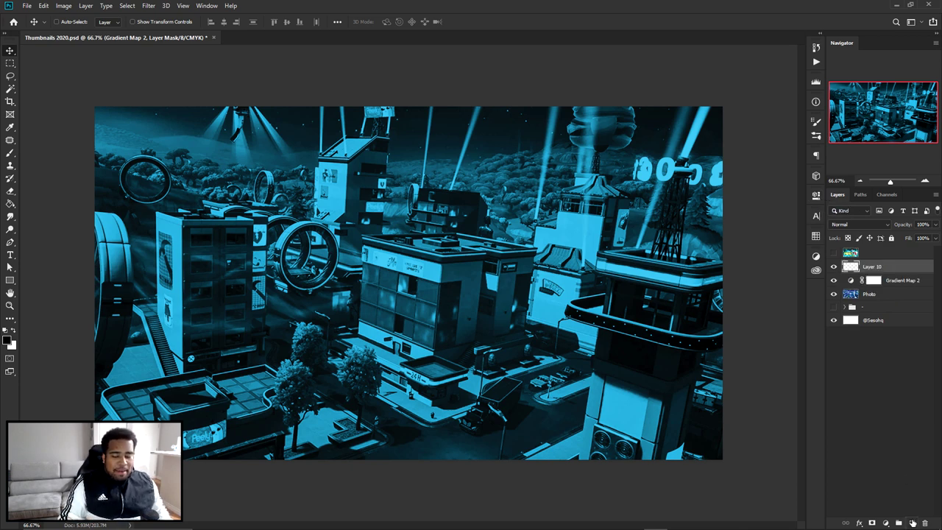
key(b)
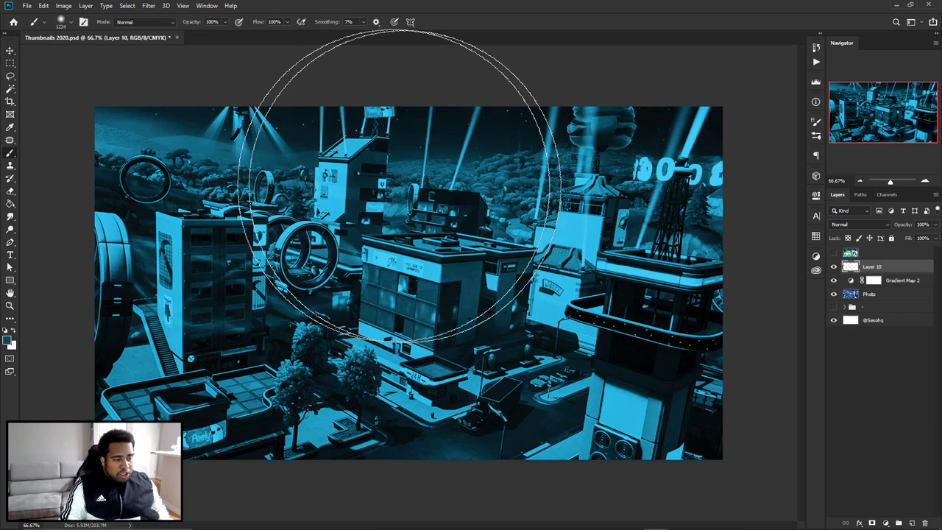
mouse_move(452, 279)
mouse_down()
mouse_move(437, 263)
mouse_move(452, 321)
mouse_move(362, 268)
mouse_move(378, 282)
mouse_move(379, 272)
mouse_move(373, 292)
mouse_up()
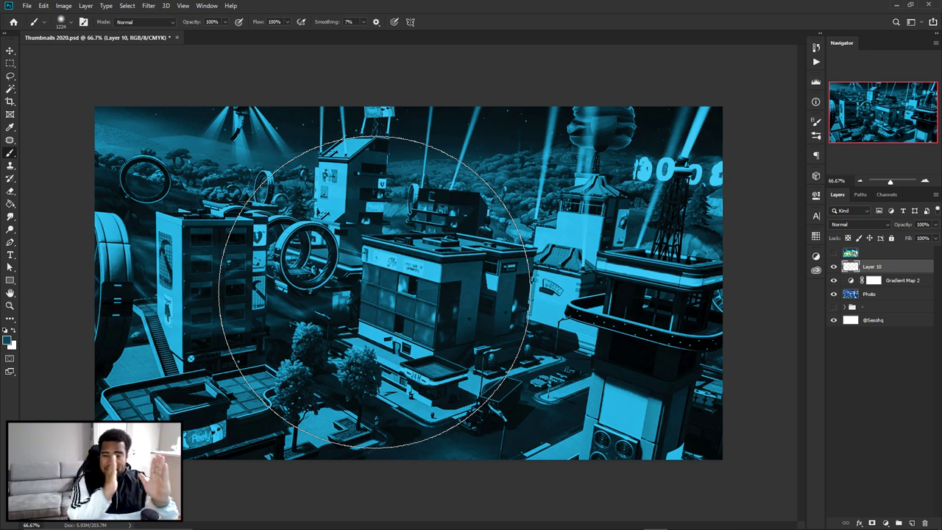
mouse_move(362, 300)
mouse_down()
mouse_move(324, 319)
mouse_move(426, 303)
mouse_move(396, 332)
mouse_up()
drag(290, 346, 310, 353)
drag(320, 353, 368, 357)
drag(340, 300, 326, 302)
right_click(343, 301)
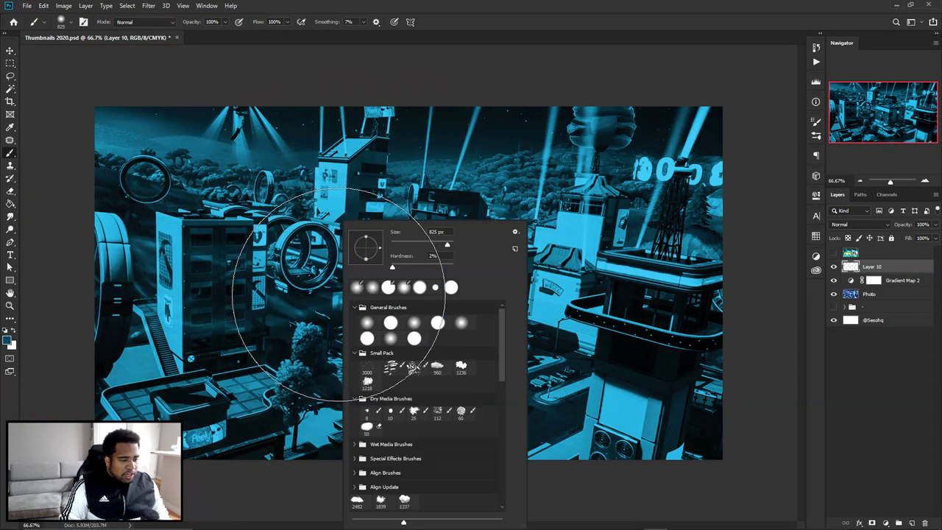
drag(410, 258, 357, 265)
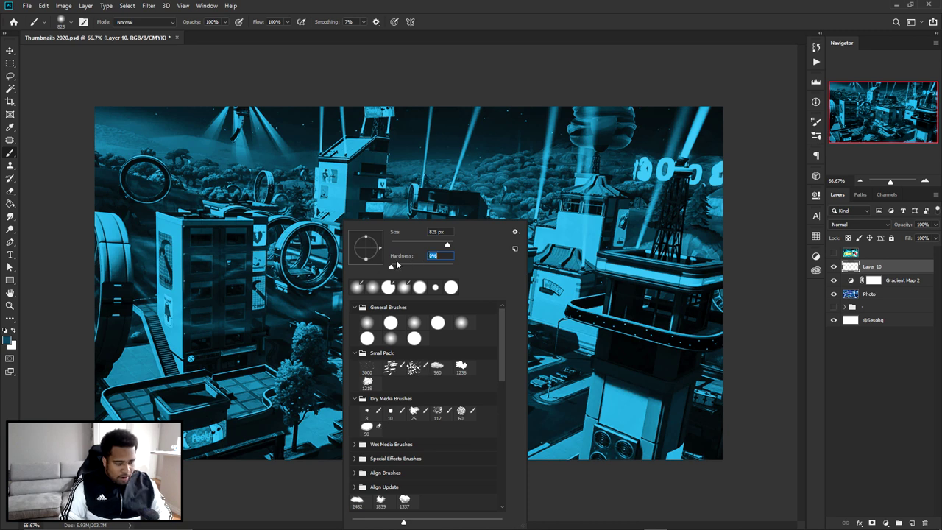
Paint dark blue across the lower part of the city on the new layer and set its blend mode to Linear Dodge (Add)
drag(231, 340, 247, 343)
mouse_move(63, 432)
mouse_down()
mouse_move(564, 435)
mouse_move(786, 224)
mouse_move(673, 301)
mouse_up()
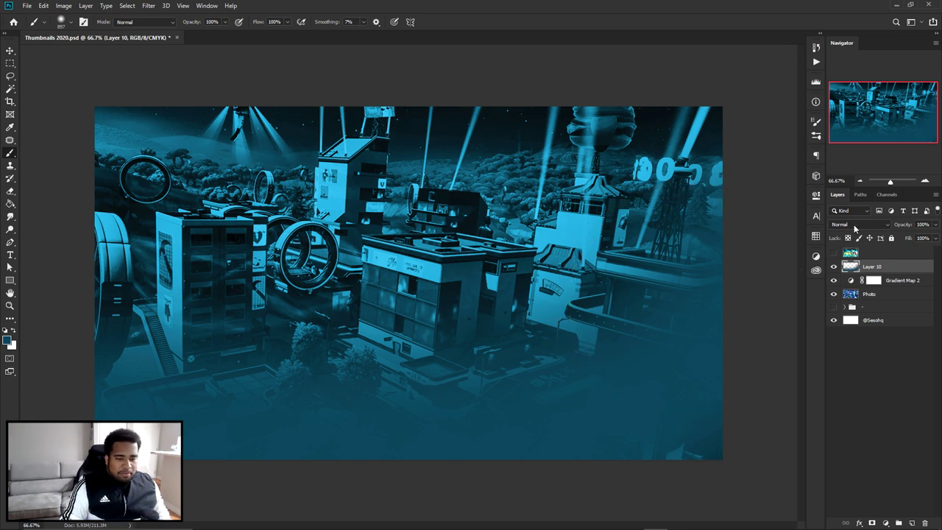
click(854, 225)
click(868, 322)
key(v)
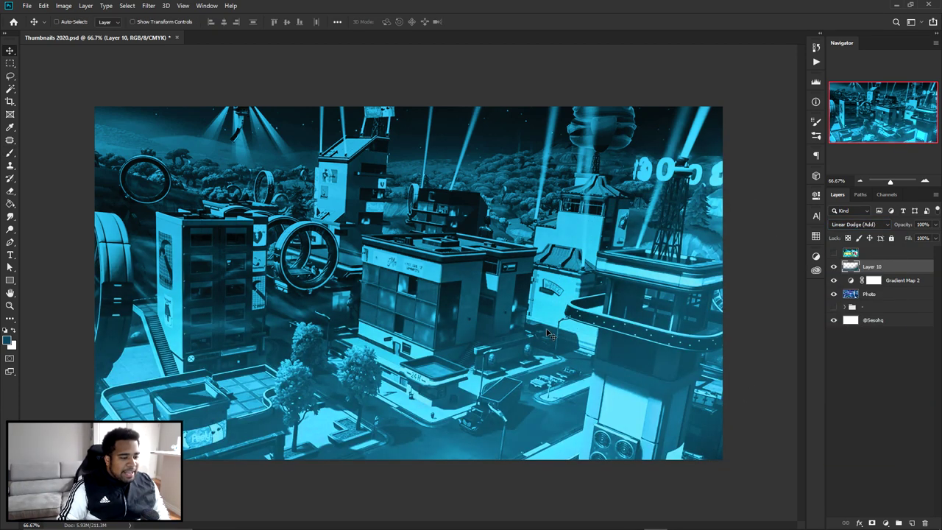
Compare the zoomed-out image with and without the painted Linear Dodge layer
scroll(524, 323, down, 4)
scroll(524, 322, up, 2)
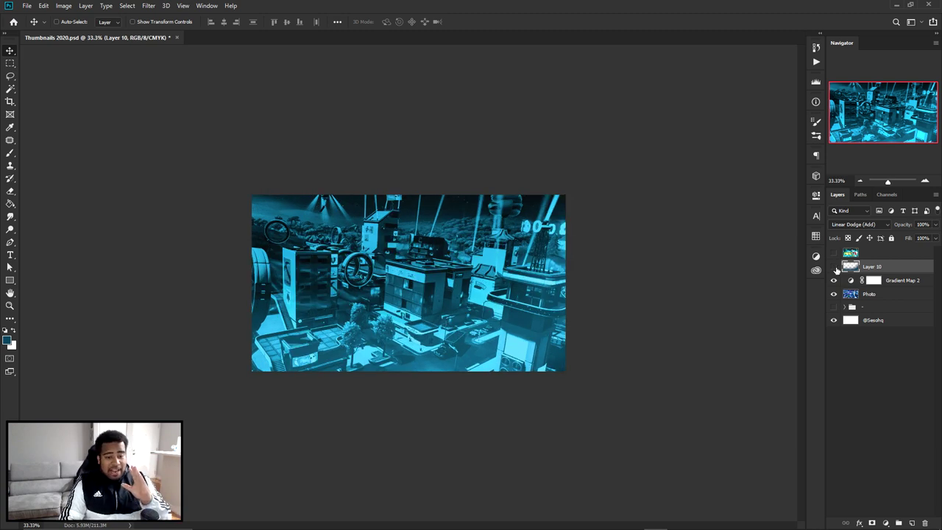
click(835, 267)
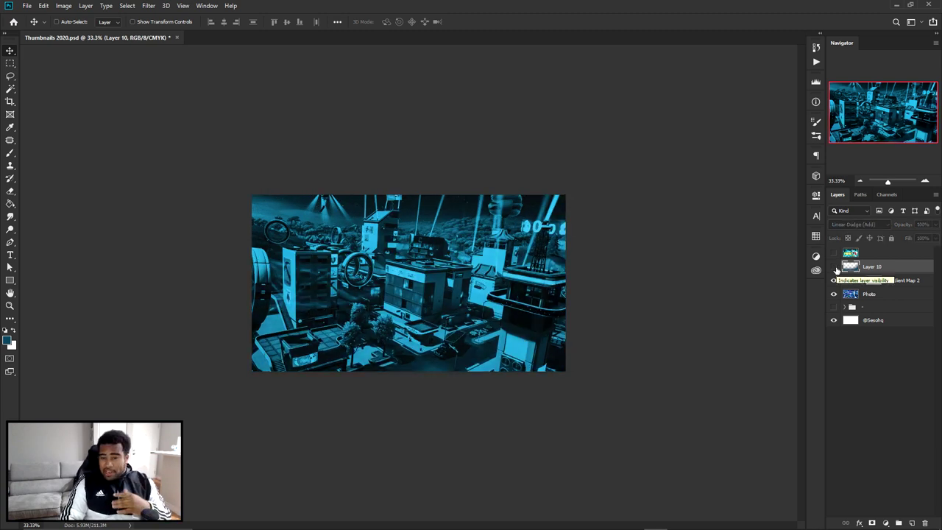
click(835, 268)
key(ctrl+plus)
key(ctrl+plus)
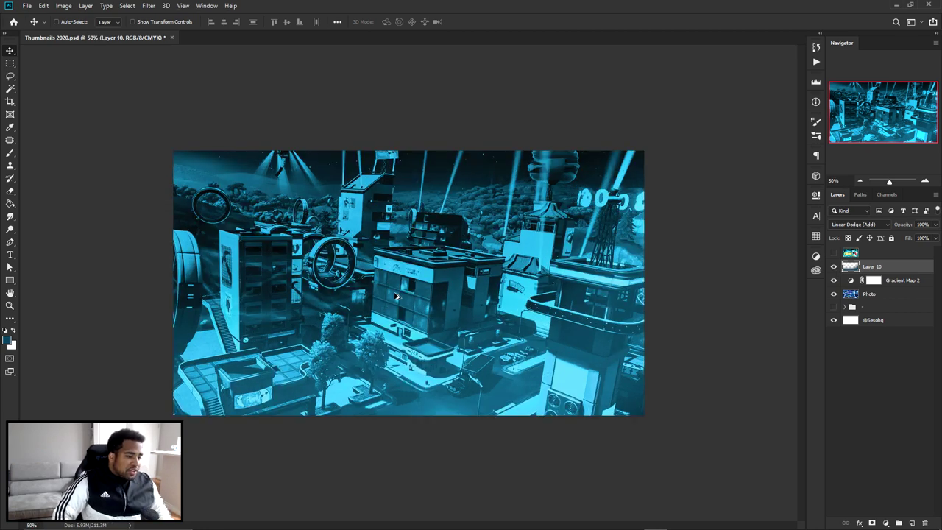
Add the text "FORTNITE" in white 55 pt Burbank Big Condensed Bold and place it over the left half of the image
key(t)
click(237, 238)
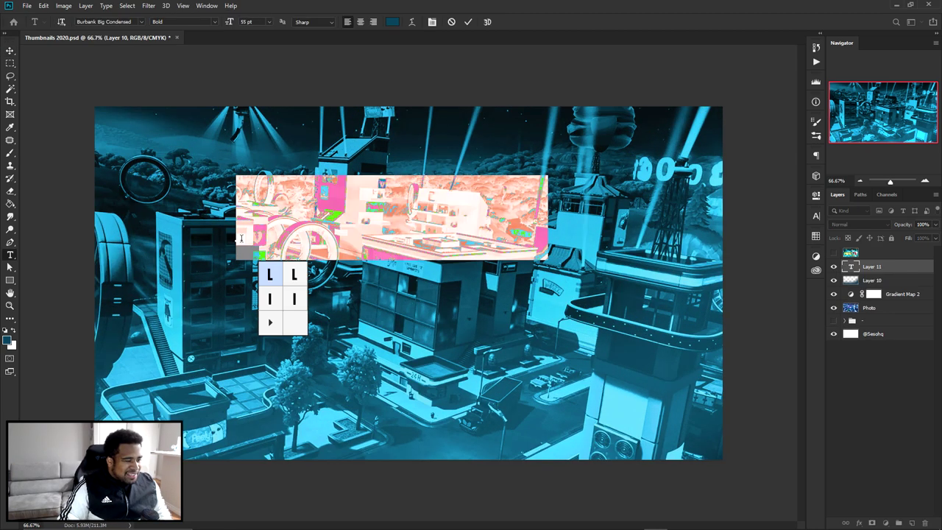
text(FORTNITE)
key(ctrl+a)
click(391, 21)
drag(642, 133, 626, 120)
click(834, 120)
click(469, 21)
key(v)
drag(370, 210, 322, 237)
Duplicate the FORTNITE text directly below the original and change the copy's wording to "HEADSHOT"
alt+drag(322, 237, 322, 291)
double_click(324, 293)
text(HEADSHOT)
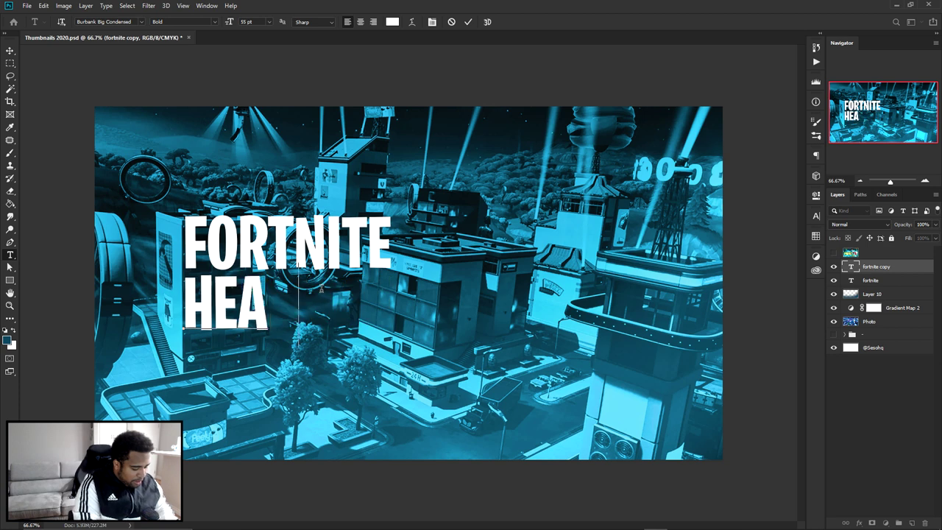
click(468, 22)
Enlarge the HEADSHOT text to about 137% width and 134% height and position it just beneath FORTNITE
key(ctrl+t)
drag(428, 258, 455, 248)
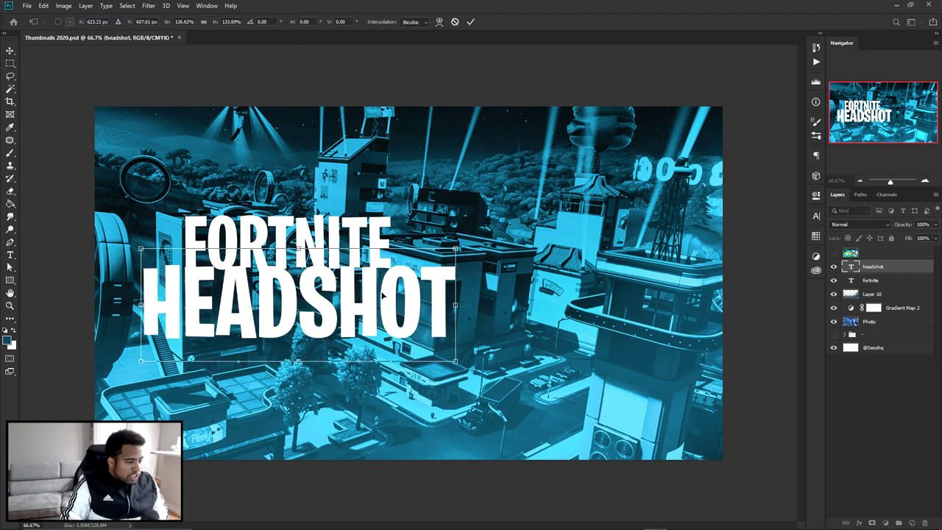
drag(381, 293, 374, 300)
key(Return)
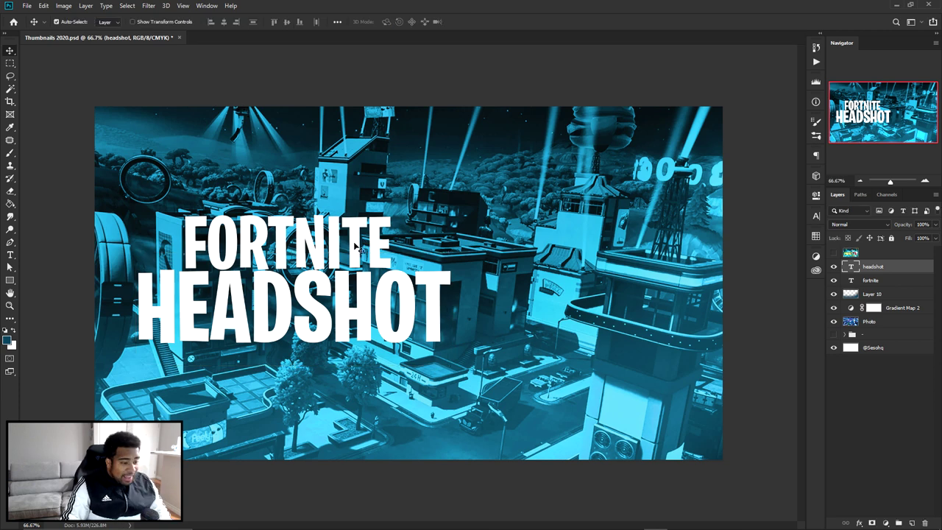
Duplicate the FORTNITE text below HEADSHOT, change the copy to "ACROSS MAP" and tighten the spacing of the lines
drag(356, 244, 357, 375)
double_click(360, 379)
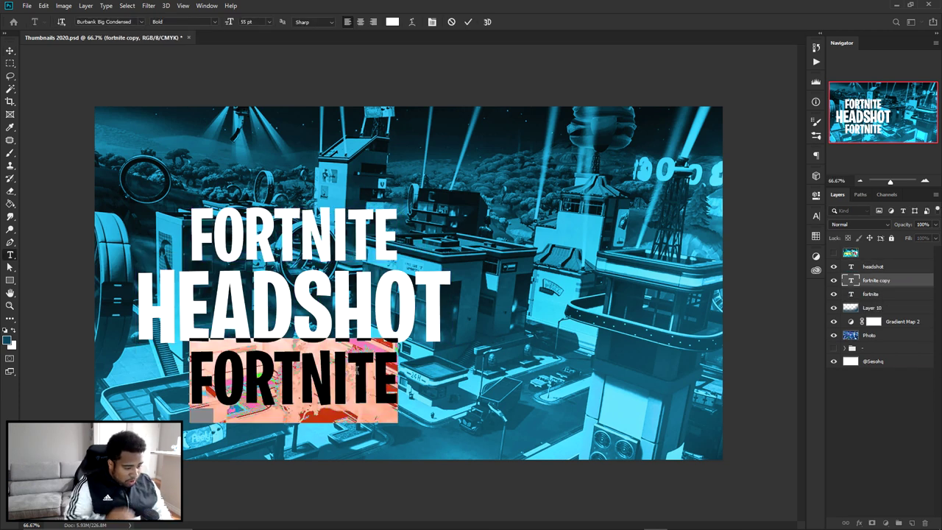
text(ACROSS MAP)
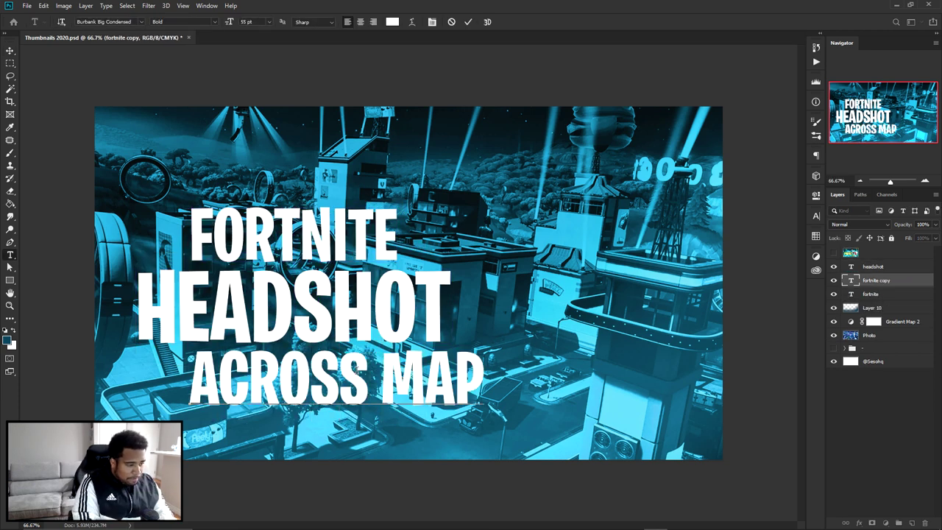
click(468, 22)
key(v)
drag(431, 363, 353, 358)
drag(343, 313, 344, 313)
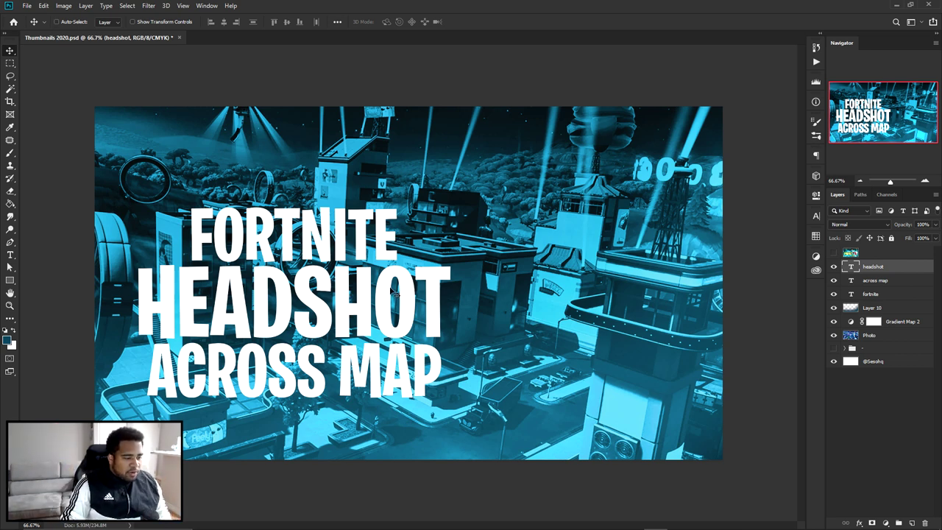
Change the font of the HEADSHOT text to Commando
click(815, 216)
click(758, 231)
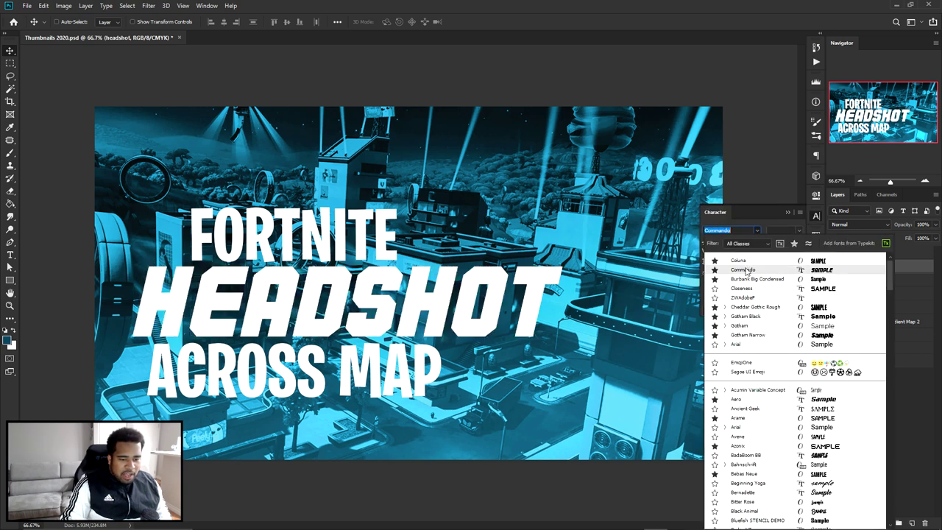
click(746, 270)
Scale the HEADSHOT text down and reposition it and the FORTNITE text so they stack closely and centred
key(ctrl+t)
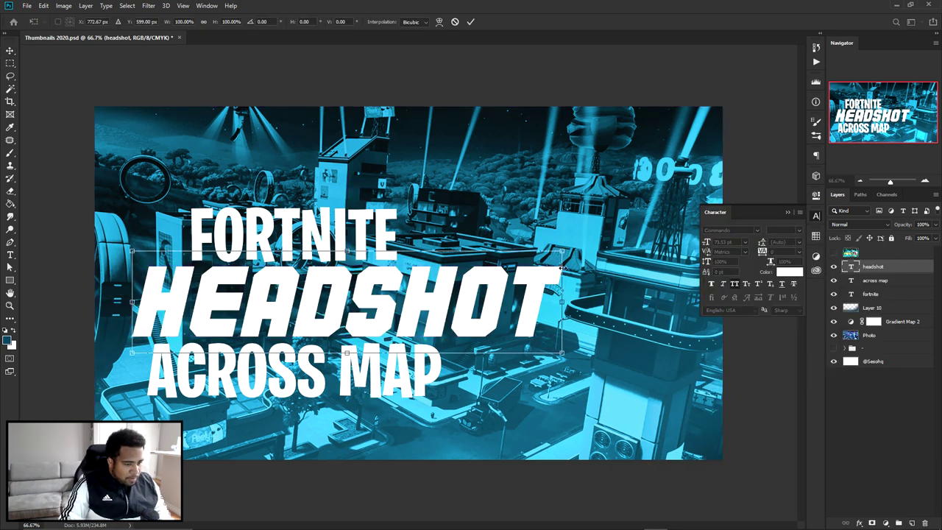
drag(562, 251, 495, 256)
key(Return)
drag(421, 306, 408, 296)
drag(339, 251, 348, 247)
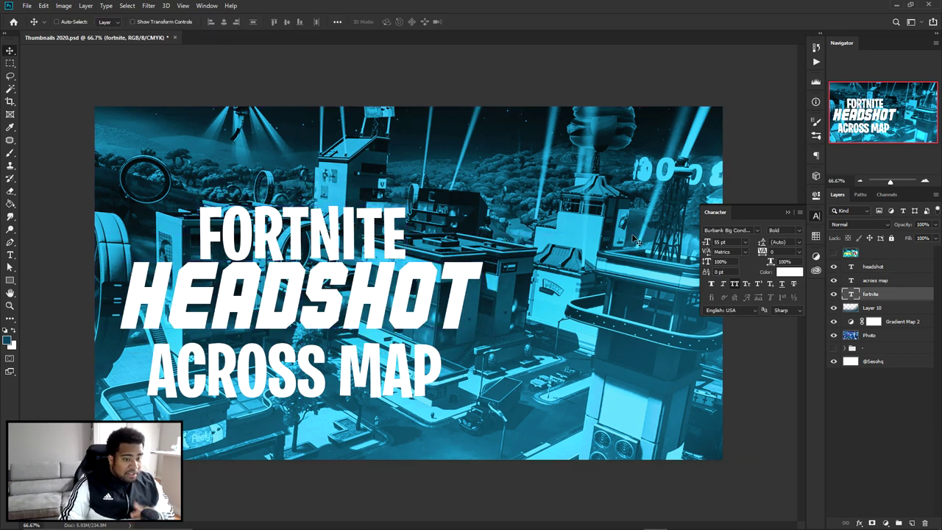
Change the ACROSS MAP text's font to Coluna and move it up close beneath HEADSHOT, centred under it
click(875, 281)
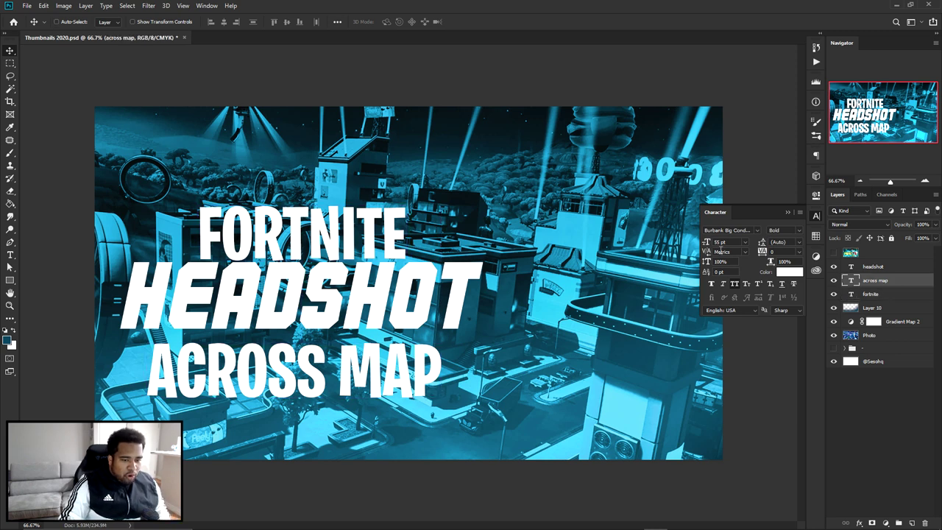
click(758, 232)
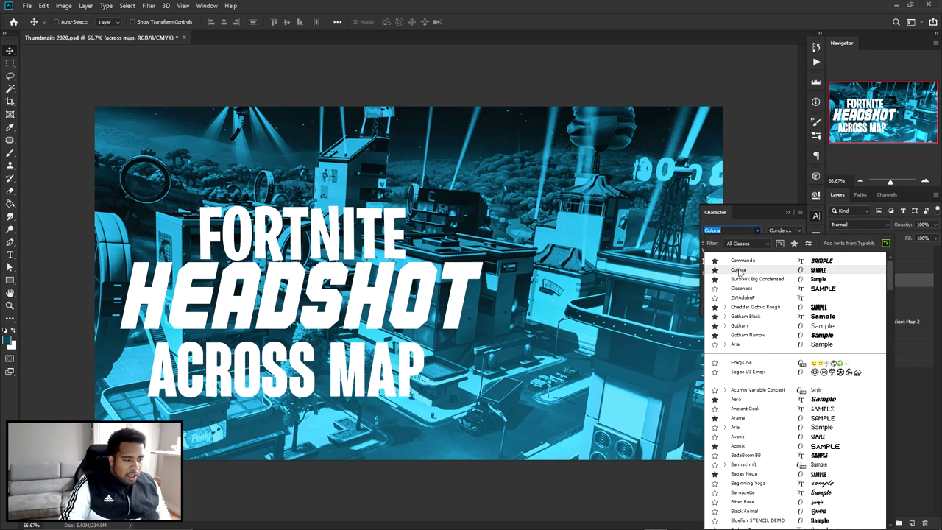
click(739, 271)
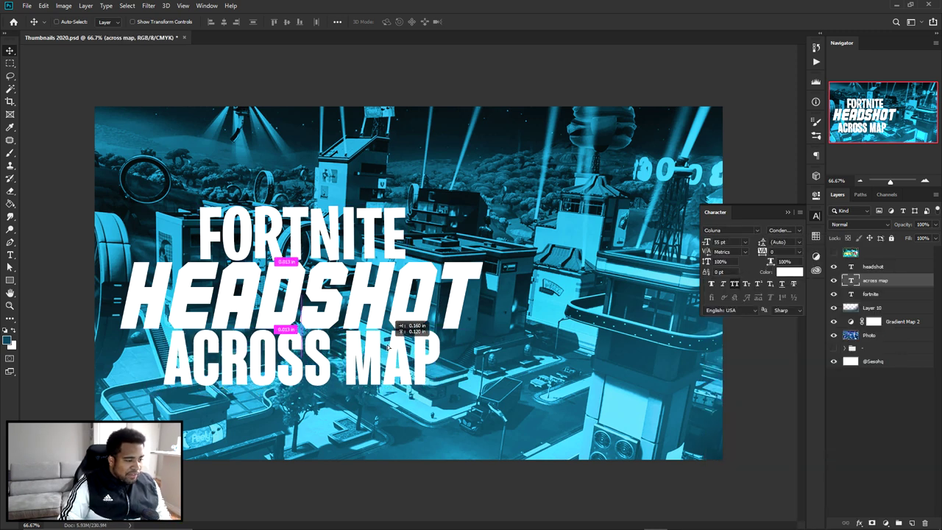
scroll(306, 302, up, 2)
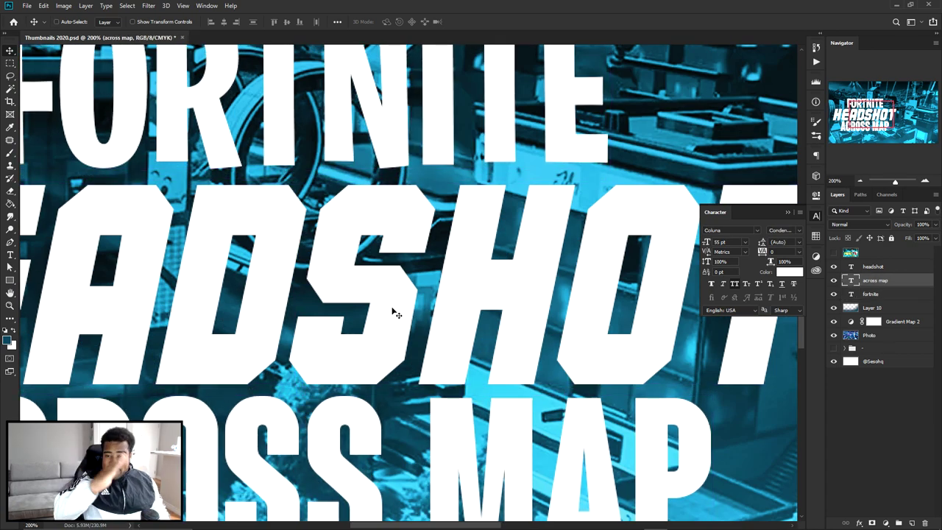
Skew the ACROSS MAP text to the right to match HEADSHOT's slant and reposition it just beneath HEADSHOT
scroll(396, 314, down, 3)
scroll(318, 348, up, 1)
mouse_move(331, 337)
mouse_down()
mouse_move(320, 339)
mouse_move(331, 331)
mouse_up()
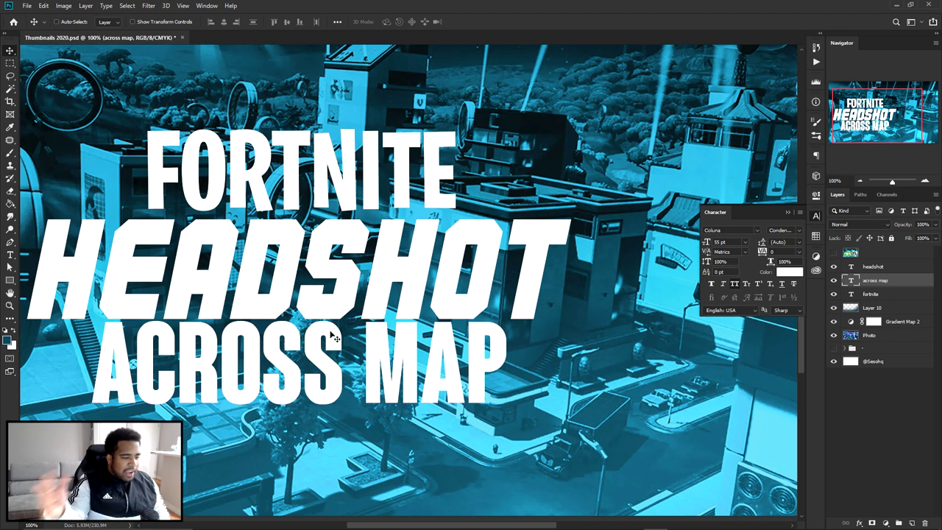
click(333, 335)
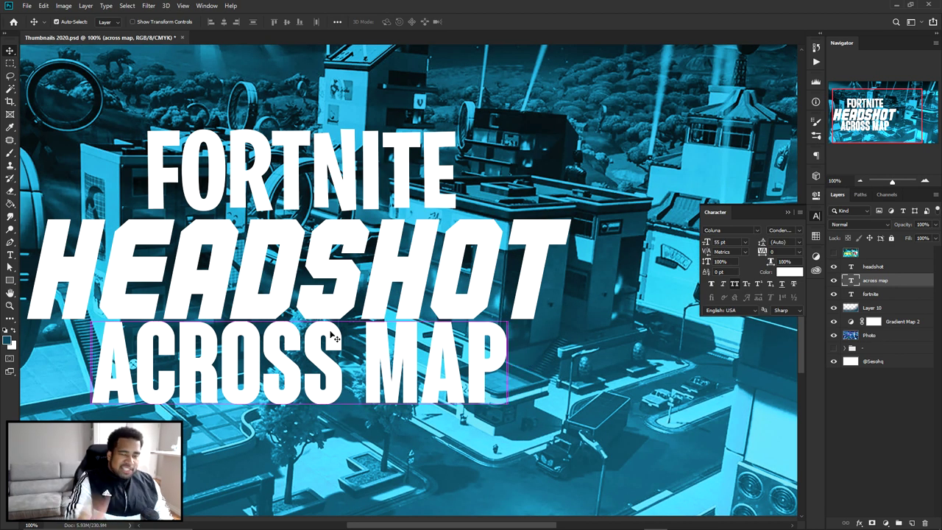
key(ctrl+t)
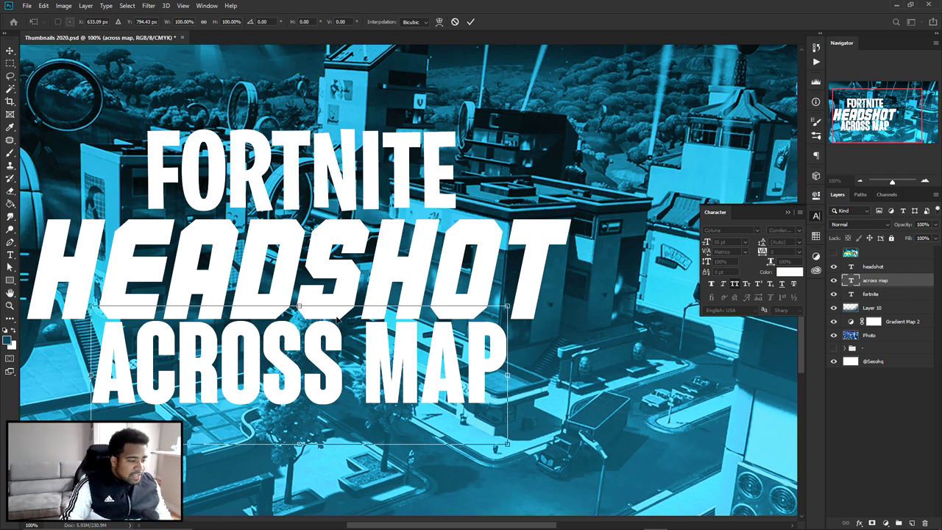
mouse_move(280, 329)
mouse_down()
mouse_move(294, 343)
mouse_move(279, 343)
mouse_up()
right_click(289, 357)
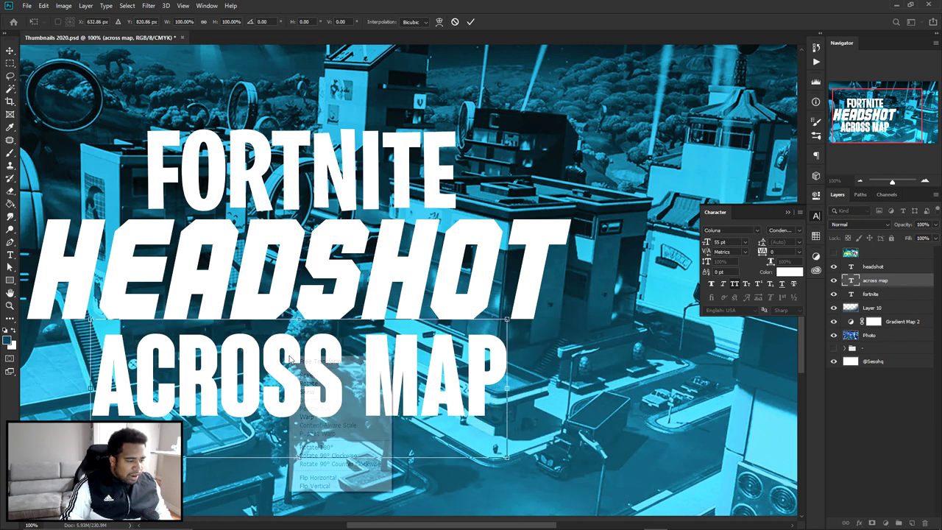
click(309, 390)
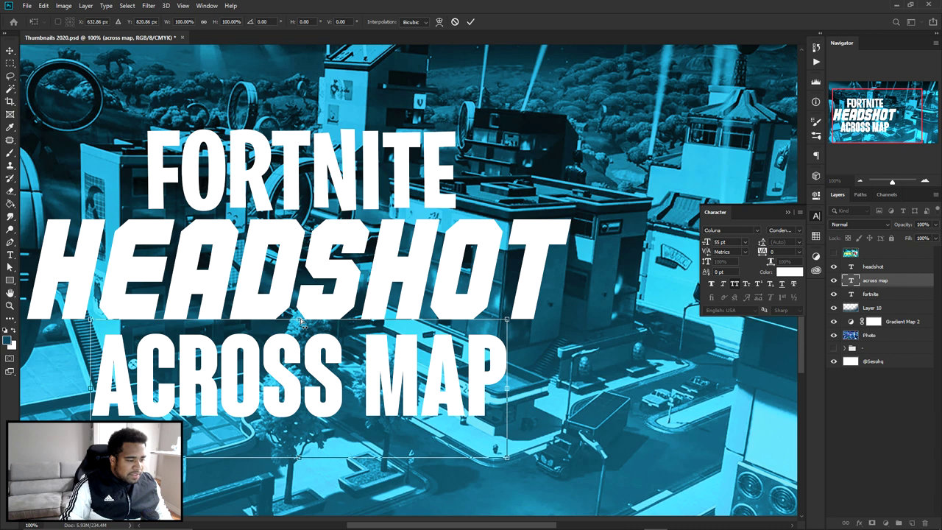
drag(301, 321, 337, 325)
key(Return)
drag(339, 366, 318, 359)
drag(335, 365, 366, 358)
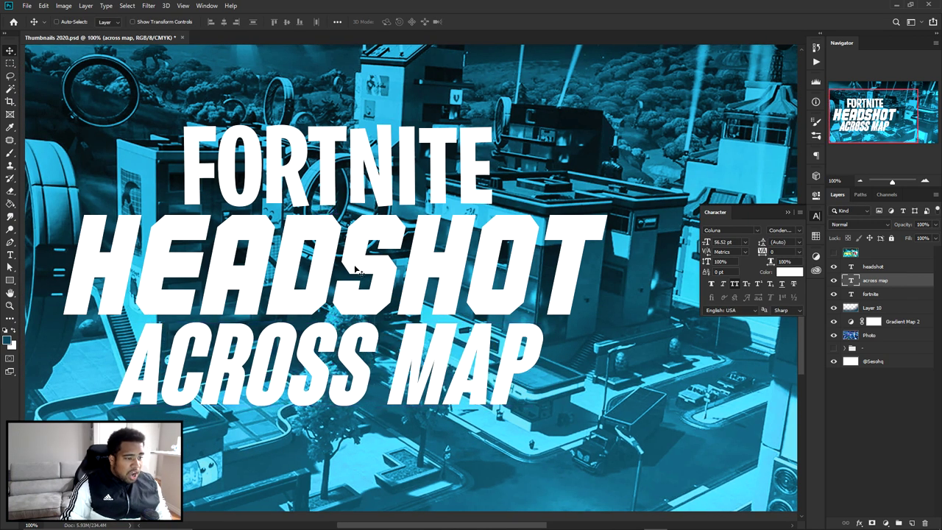
Skew the FORTNITE text to the right by about 10.5° so it slants like the HEADSHOT text
click(383, 190)
key(ctrl+t)
right_click(378, 183)
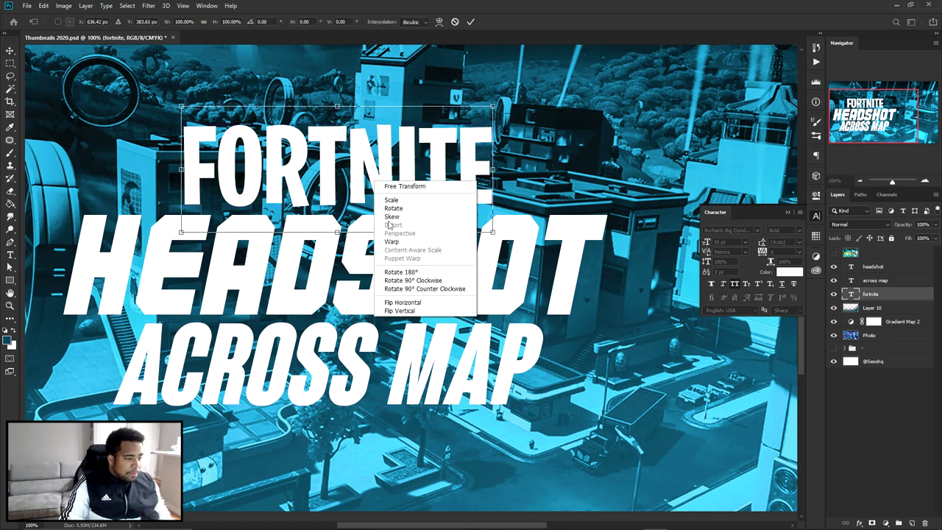
click(391, 217)
drag(337, 107, 361, 113)
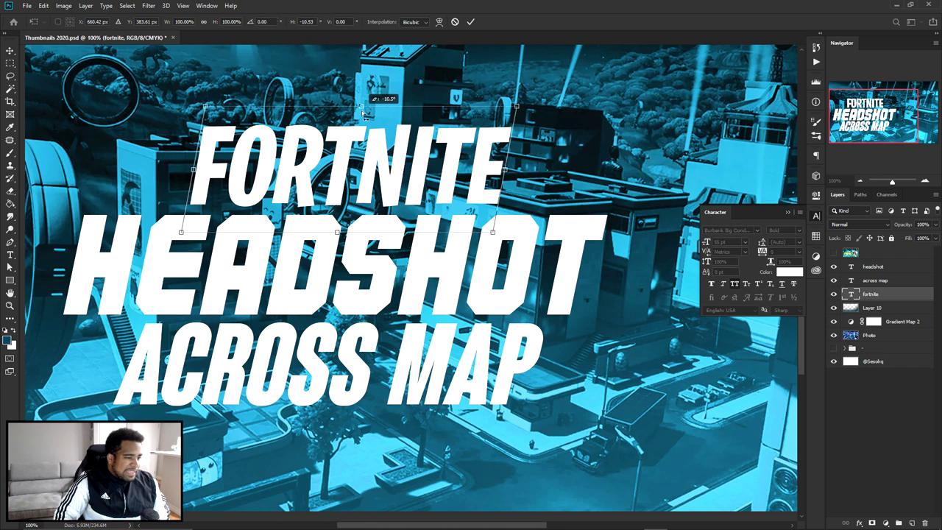
key(Return)
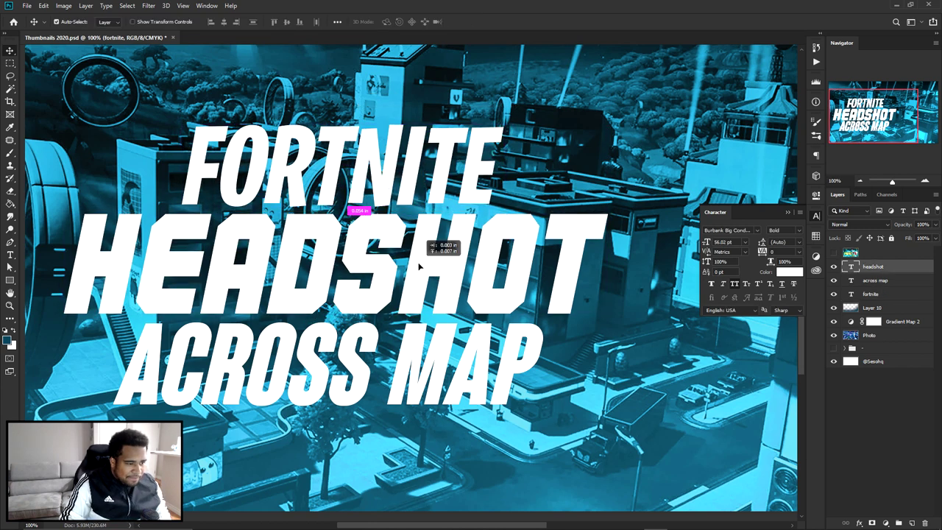
Nudge the HEADSHOT text slightly to even out its spacing between FORTNITE and ACROSS MAP
click(424, 324)
drag(384, 286, 380, 283)
key(ctrl+minus)
key(ctrl+minus)
key(ctrl+plus)
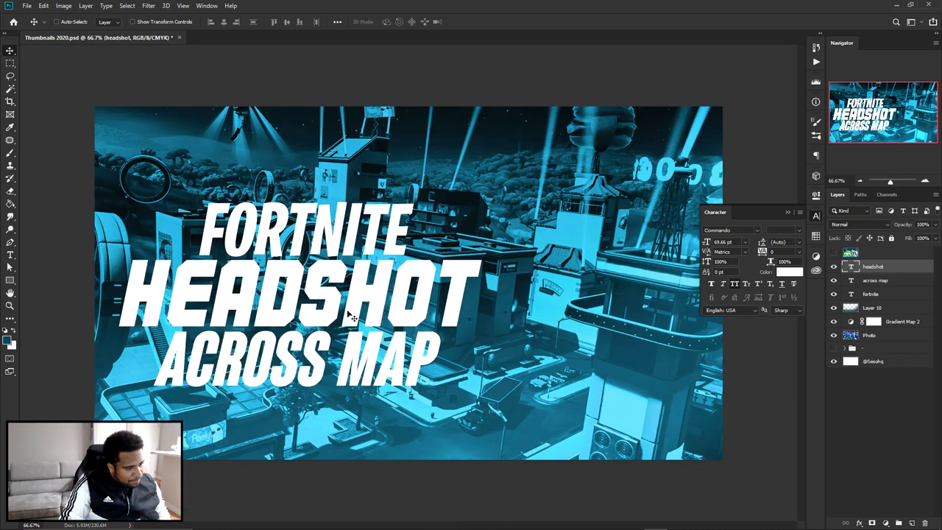
key(ctrl+plus)
Set the ACROSS MAP text's vertical scale to 90%
click(398, 357)
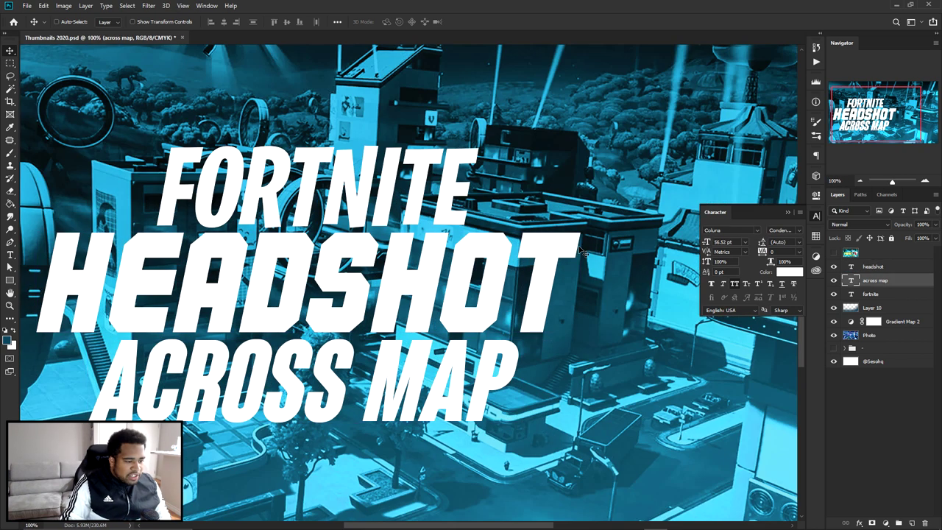
click(722, 262)
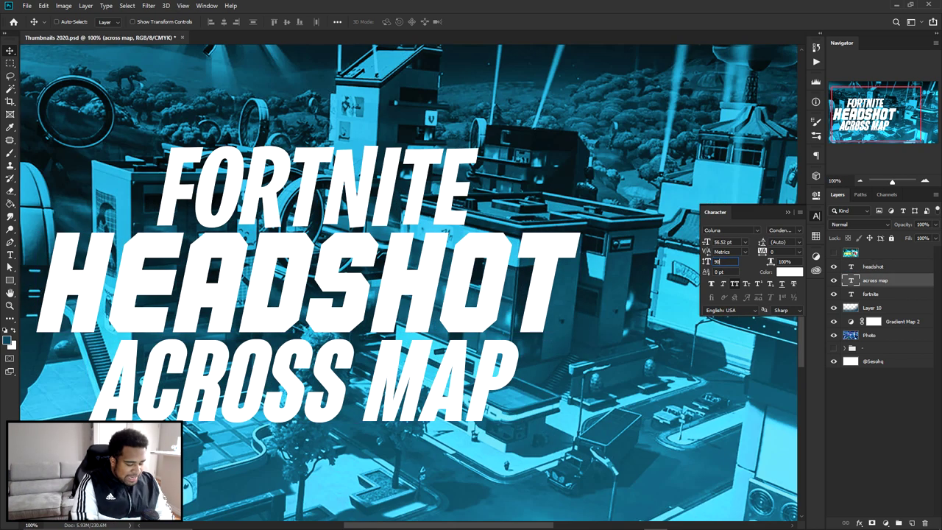
key(Return)
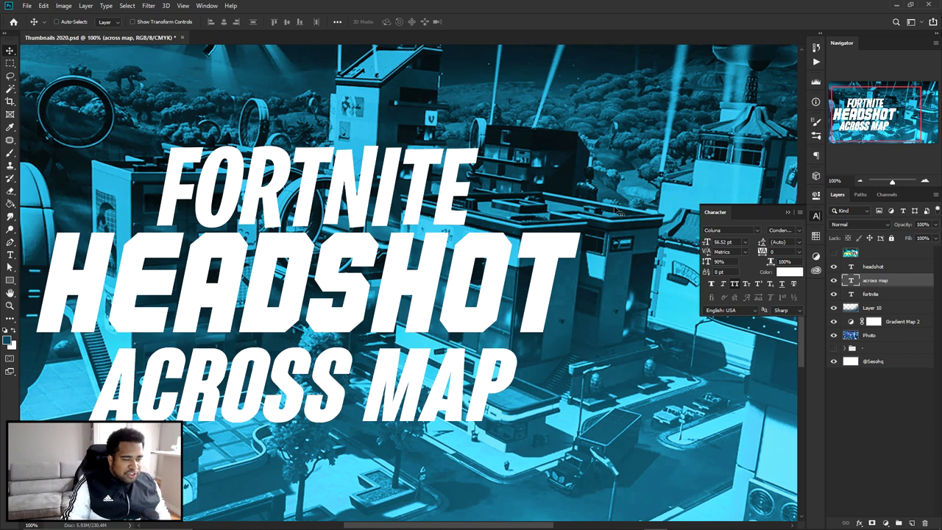
Try a vertical scale of 110% on the ACROSS MAP text and set it back to 90%
click(213, 6)
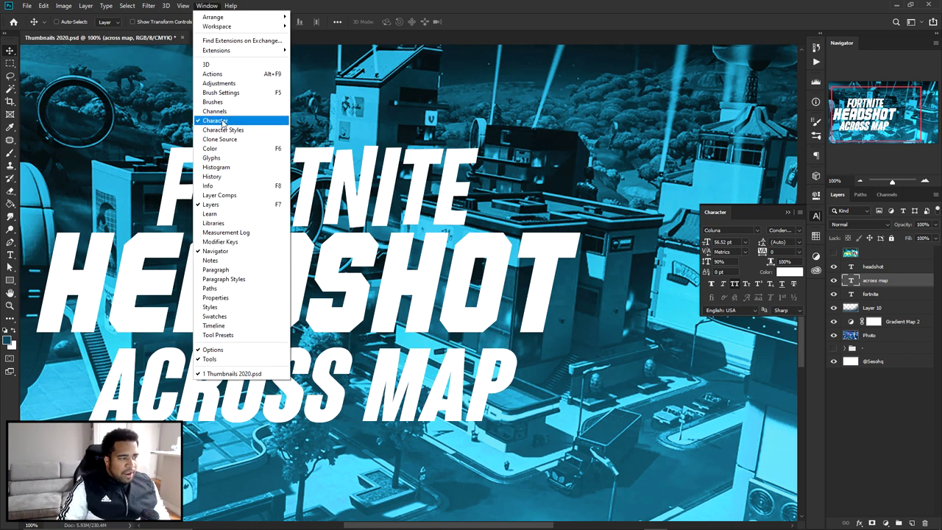
click(417, 158)
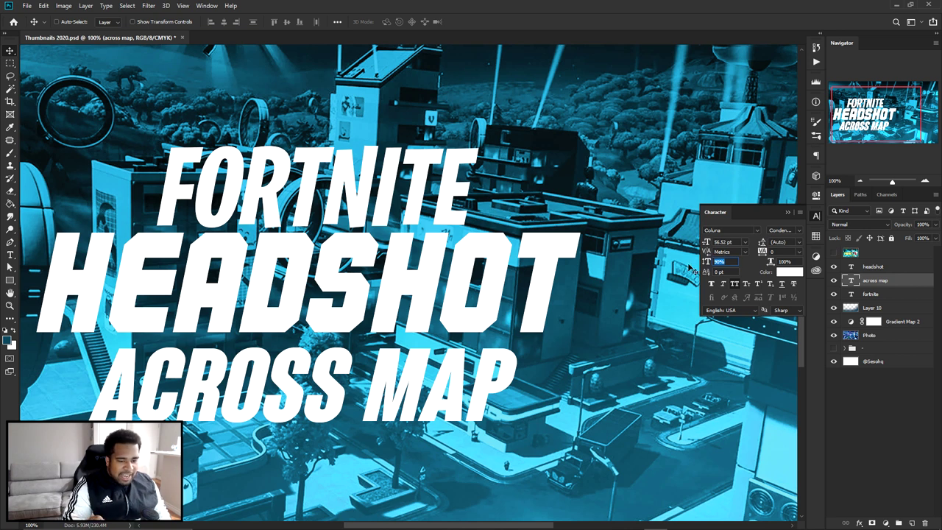
text(110)
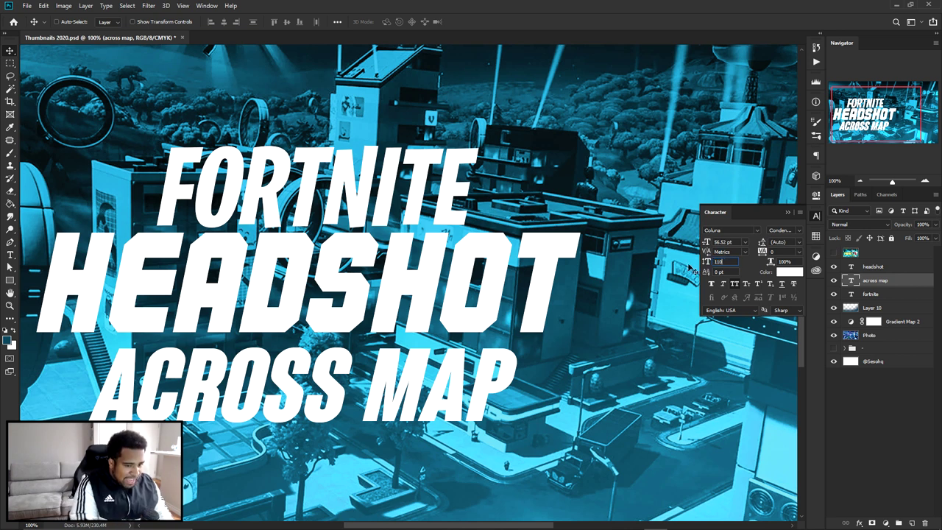
key(Return)
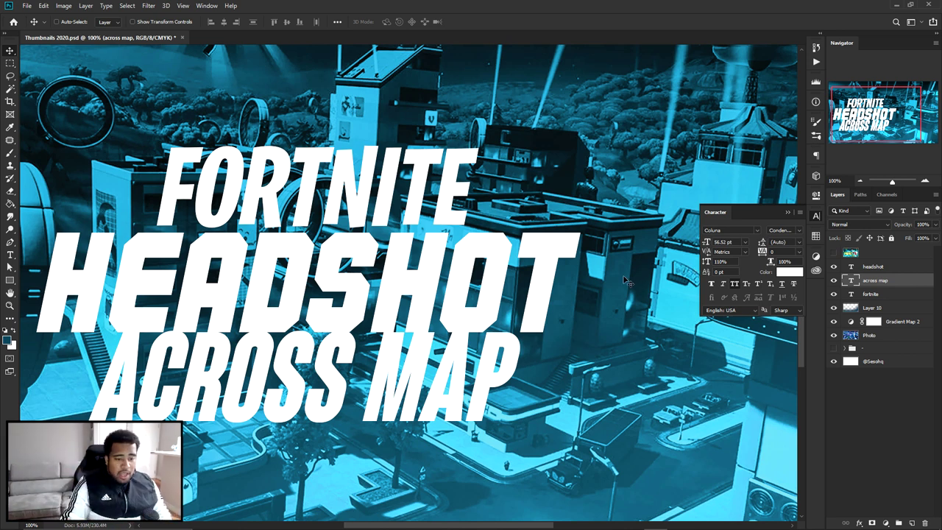
drag(731, 261, 667, 258)
text(90)
key(Return)
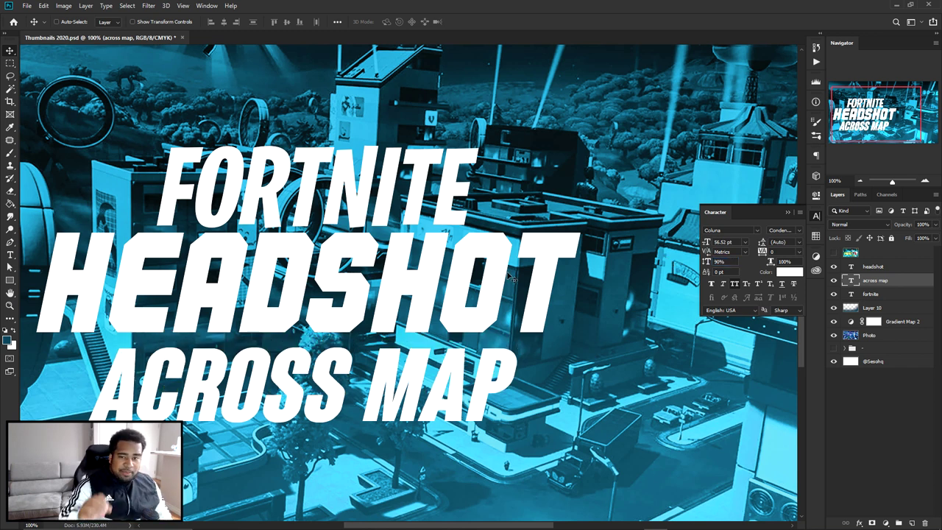
Move the ACROSS MAP text up close beneath HEADSHOT and shift it slightly left to centre it in the stack
scroll(289, 353, up, 2)
drag(367, 390, 368, 374)
scroll(369, 374, down, 3)
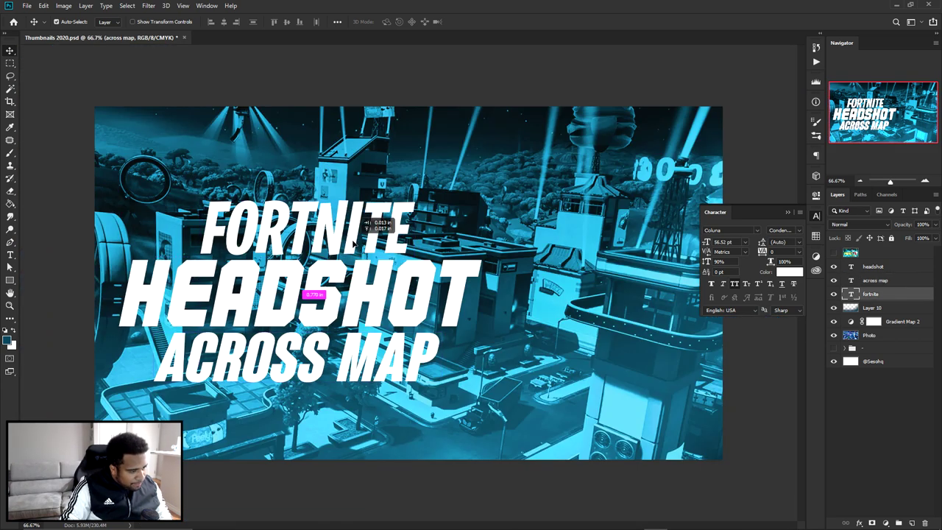
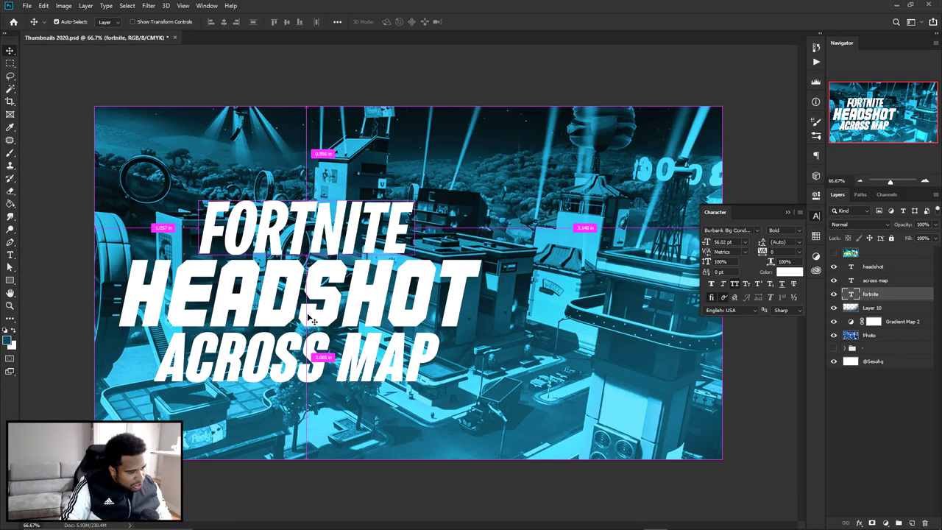
drag(329, 343, 323, 343)
Recolour the HEADSHOT text golden yellow, about #fbc520, and put the character settings away
click(324, 292)
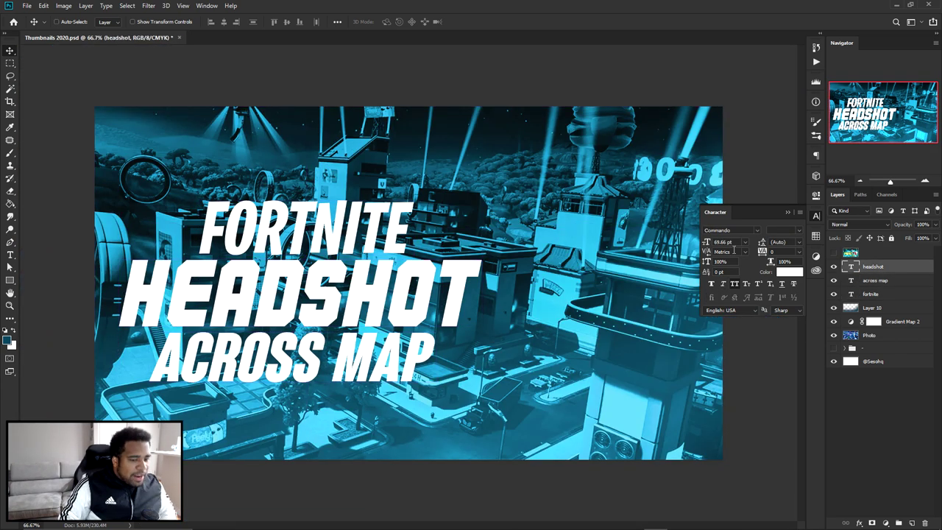
click(784, 274)
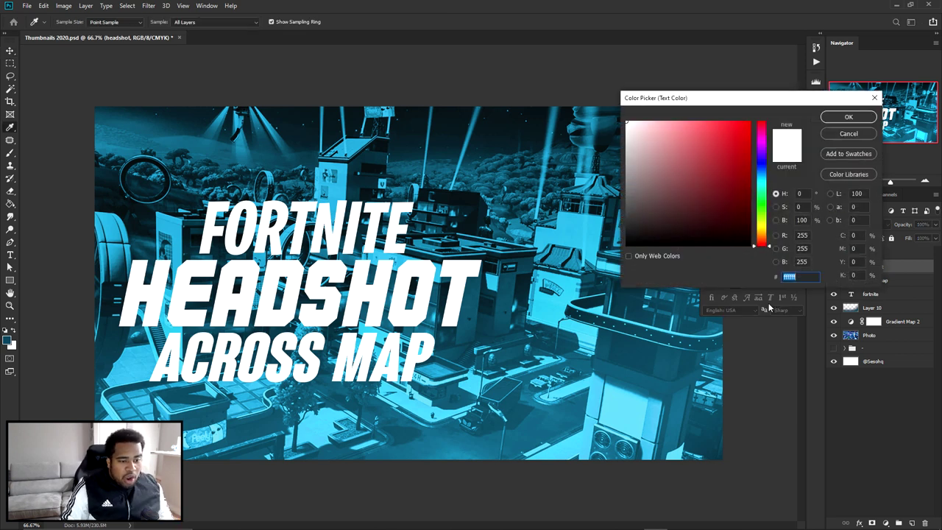
click(763, 234)
click(719, 121)
click(762, 231)
click(756, 232)
drag(756, 234, 756, 235)
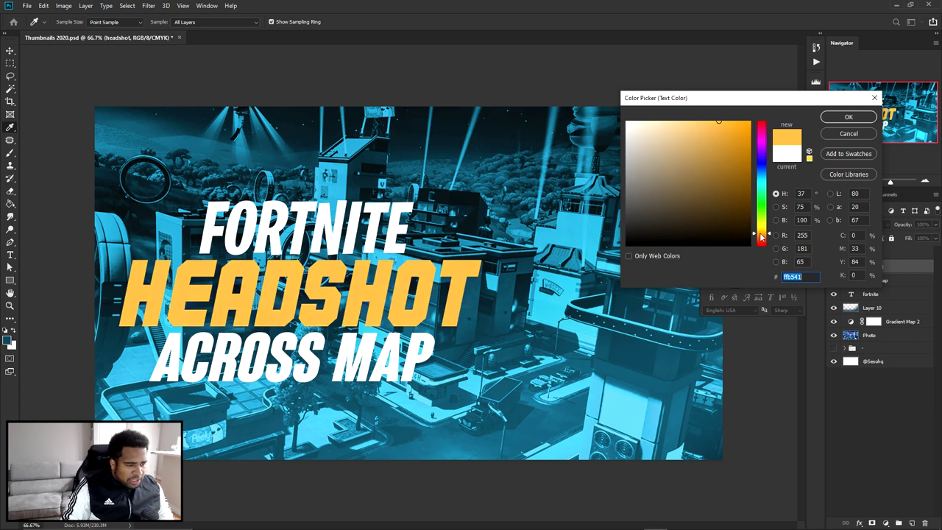
click(729, 126)
drag(727, 124, 734, 122)
click(763, 232)
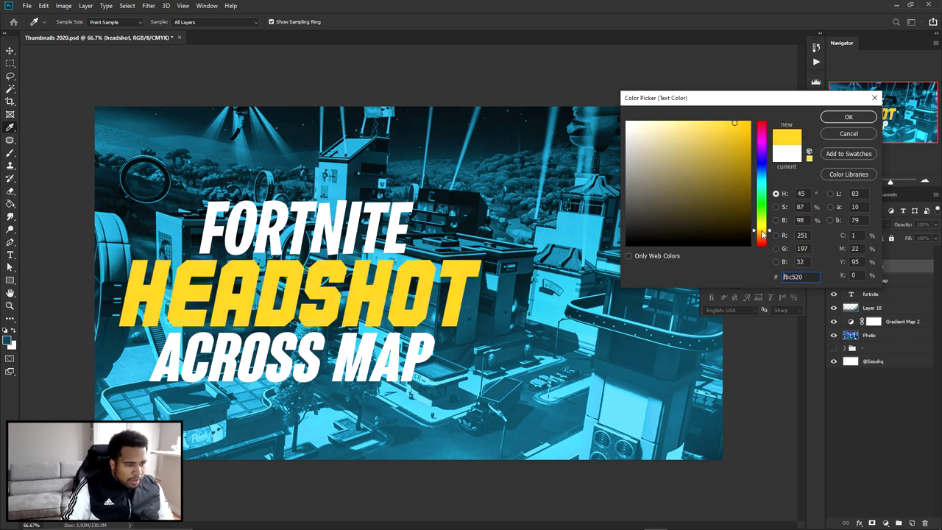
click(849, 117)
click(816, 216)
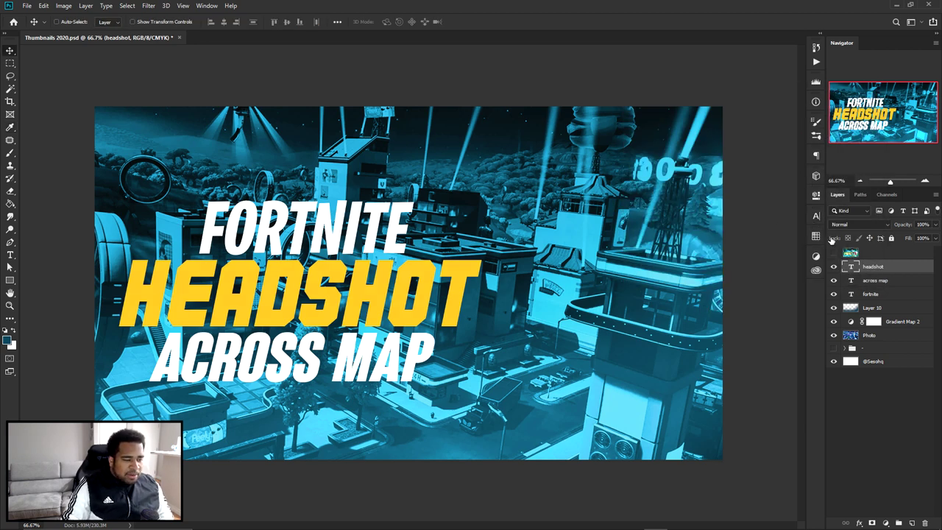
Add a yellow 14 px Inner Glow in Linear Dodge (Add) mode to the HEADSHOT text and lower its opacity
double_click(896, 268)
click(538, 206)
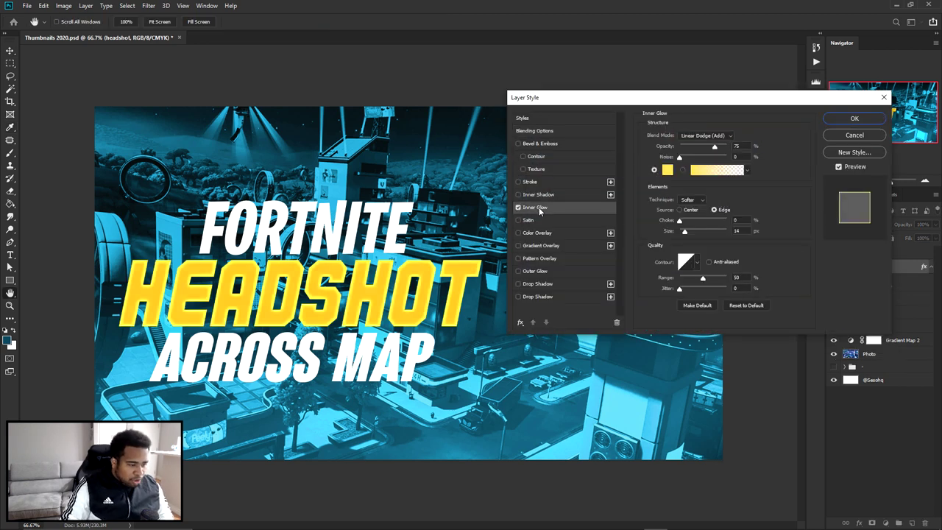
drag(742, 231, 704, 228)
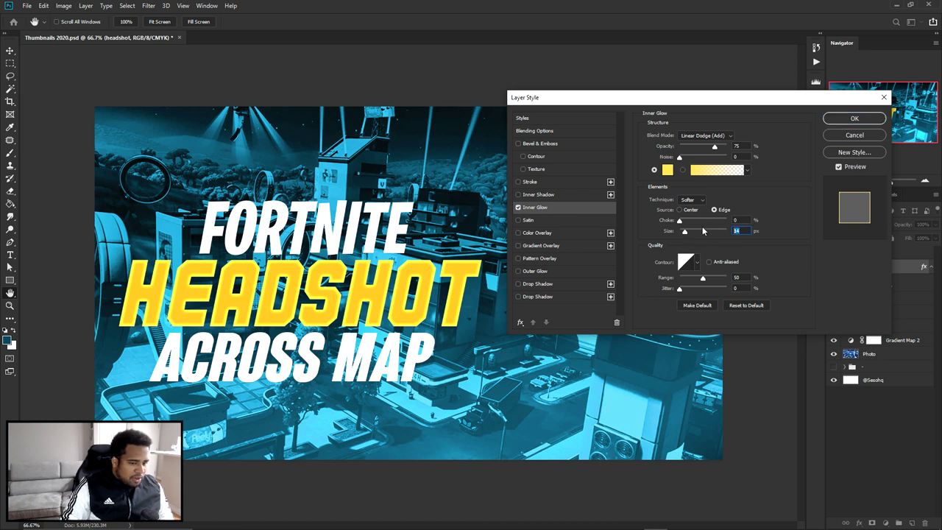
drag(714, 147, 705, 148)
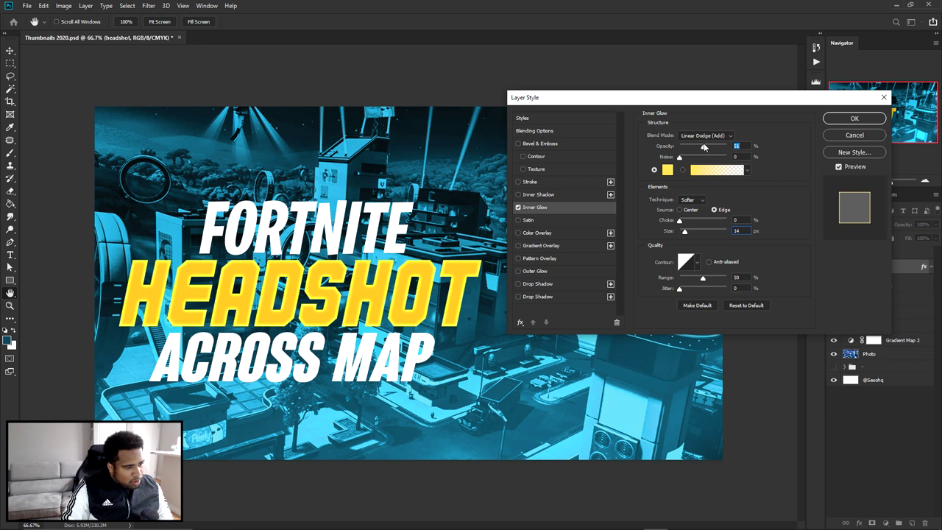
Add a linear black-to-white Gradient Overlay to HEADSHOT in Soft Light mode at 45% opacity, set to a diagonal angle
click(546, 245)
mouse_move(694, 147)
mouse_down()
mouse_move(714, 147)
mouse_move(703, 148)
mouse_up()
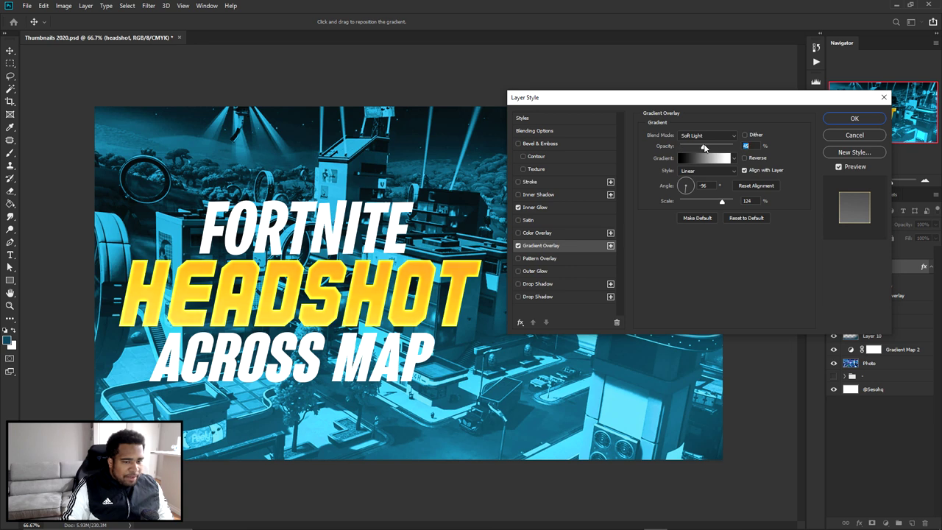
click(709, 157)
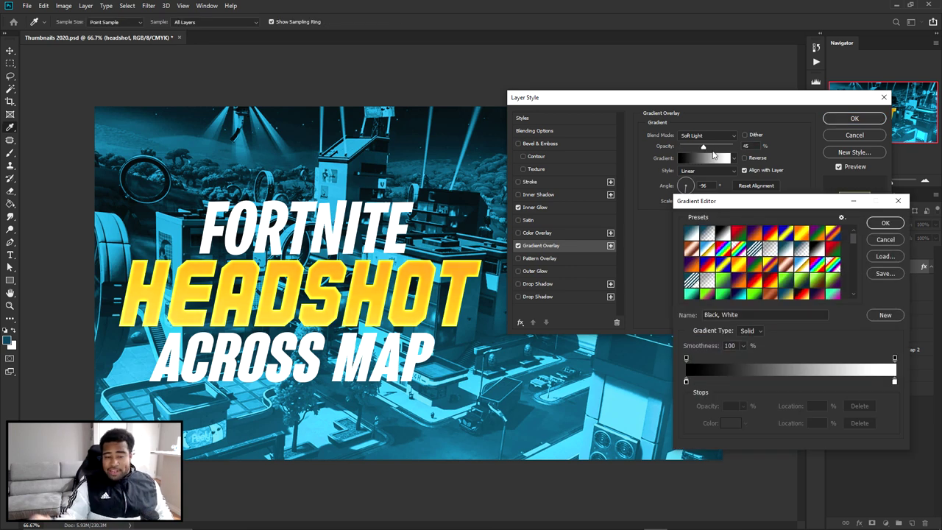
click(886, 223)
click(692, 184)
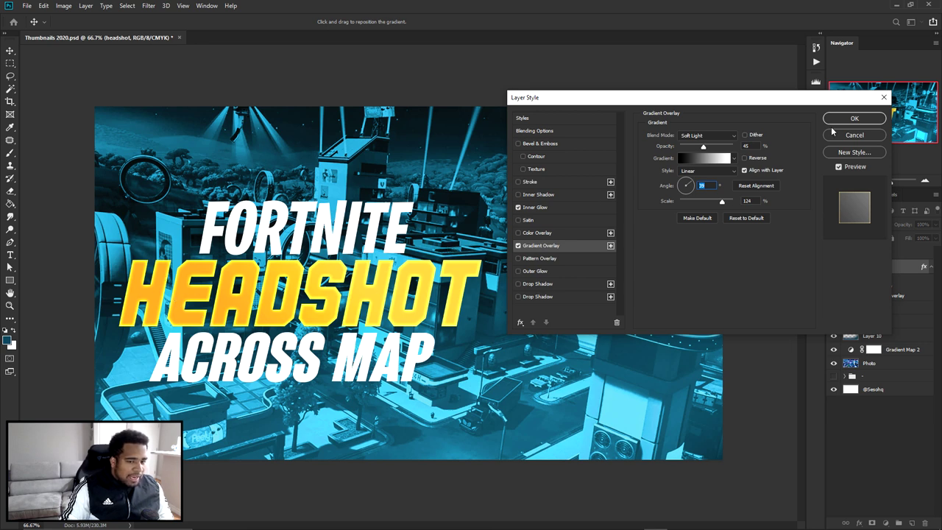
click(854, 119)
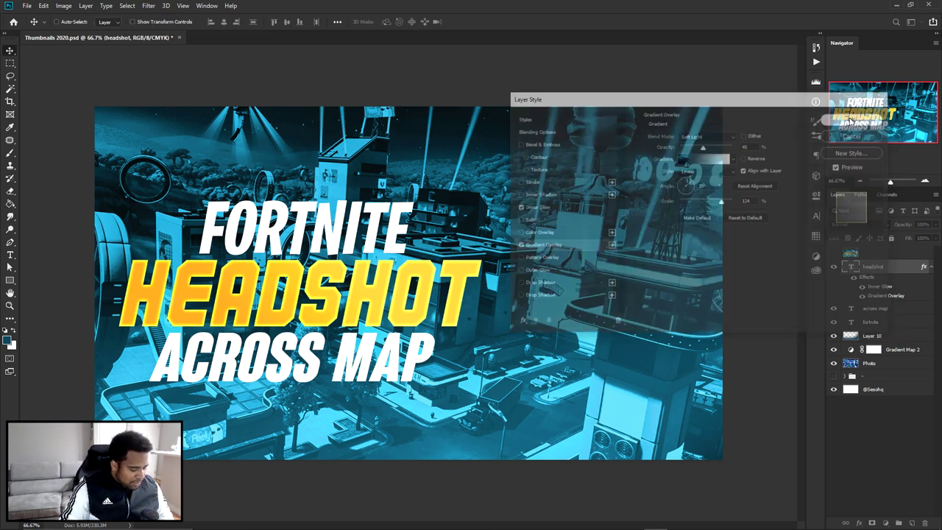
Try nudging the FORTNITE text slightly above HEADSHOT and undo the move
scroll(306, 290, up, 2)
drag(377, 347, 397, 276)
scroll(400, 274, down, 1)
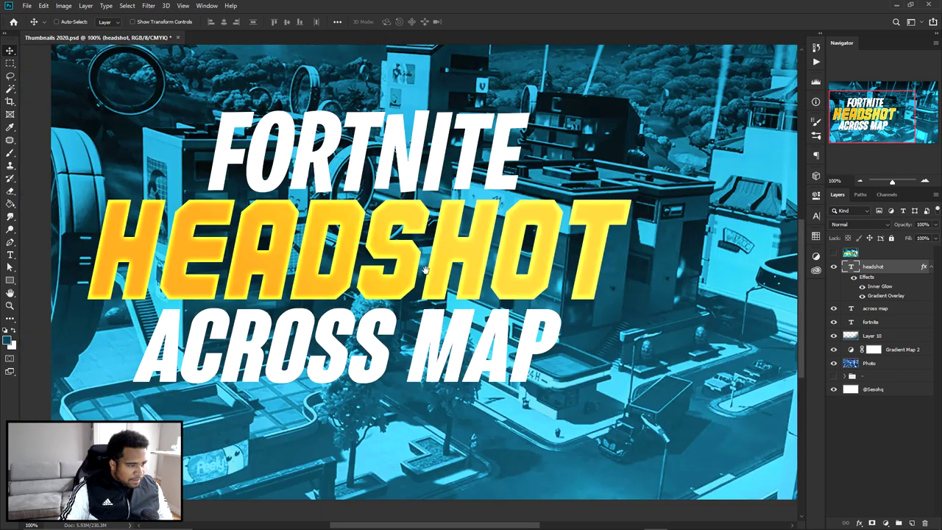
ctrl+click(470, 156)
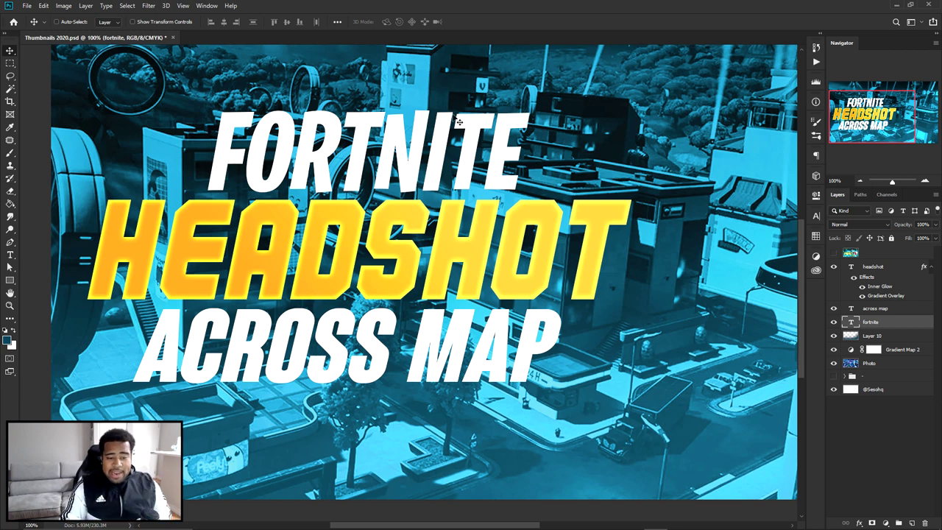
mouse_move(455, 116)
mouse_down()
mouse_move(447, 136)
mouse_move(464, 110)
mouse_up()
key(ctrl+z)
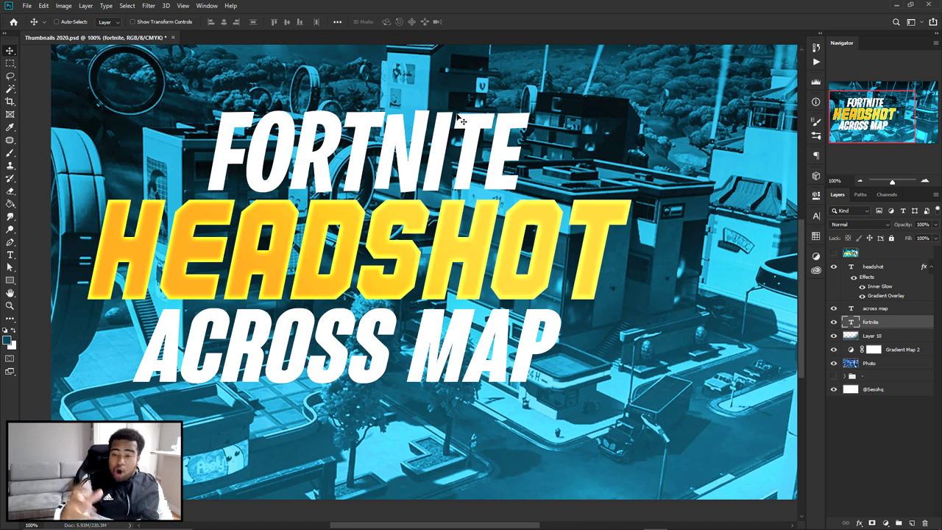
Apply the saved white style with Inner Glow, Satin and Gradient Overlay to the FORTNITE text, and review its Inner Glow opacity and size
double_click(892, 321)
click(544, 116)
click(724, 220)
drag(630, 100, 685, 130)
click(592, 172)
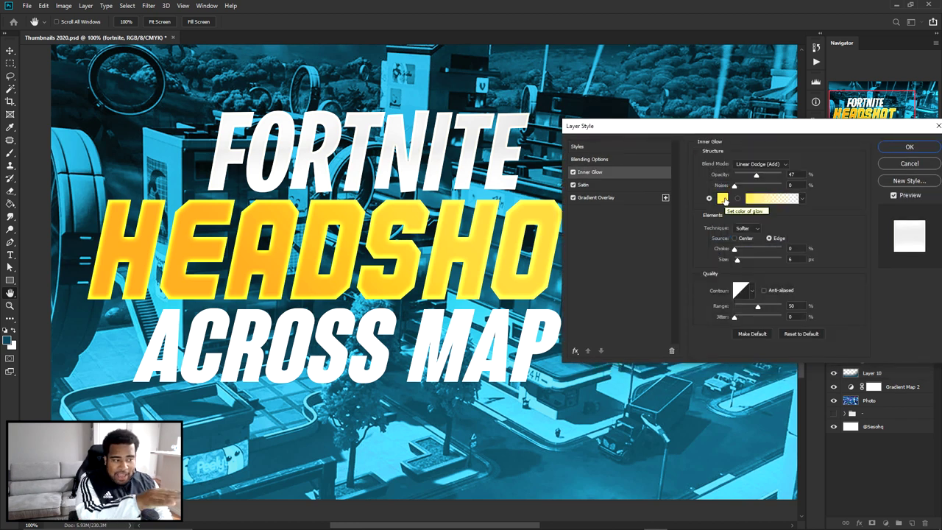
click(801, 174)
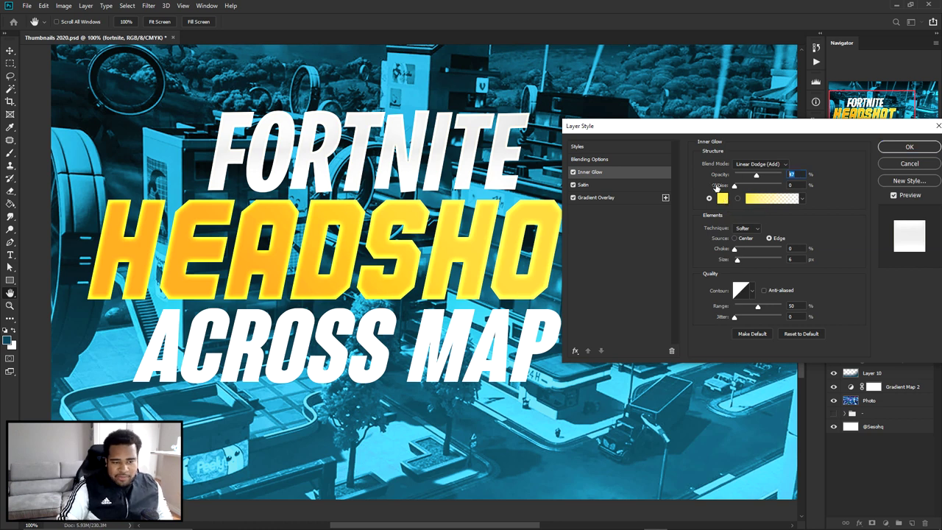
click(801, 248)
click(795, 258)
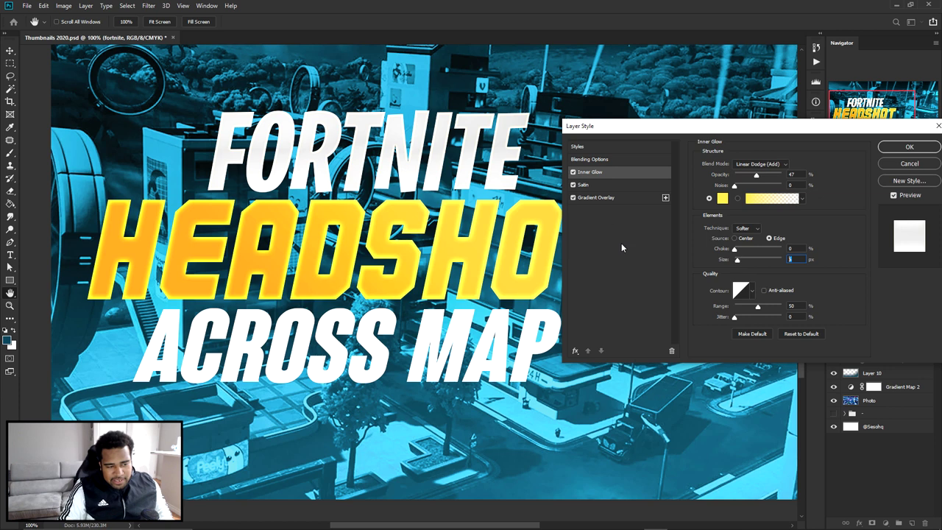
Set the FORTNITE text's Satin size to 80 px and compare the effect off and on, leaving it enabled
click(573, 184)
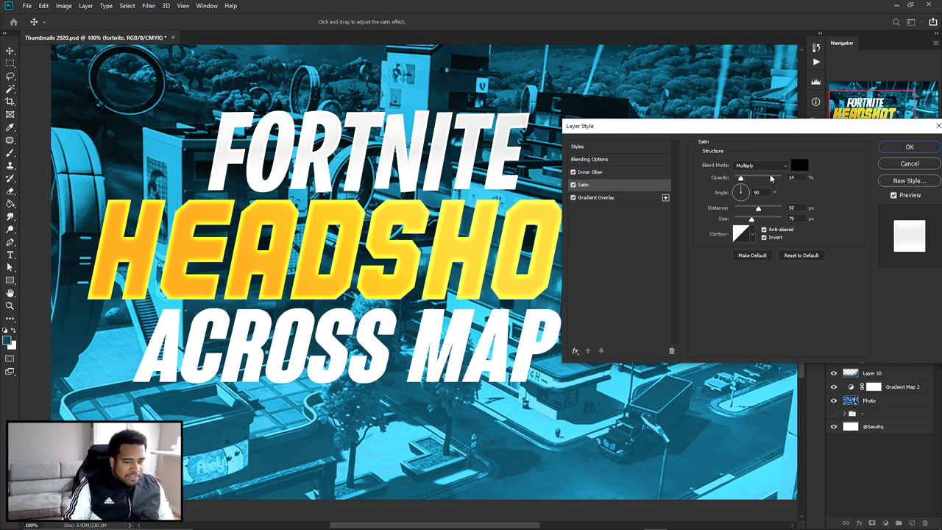
click(794, 219)
text(80)
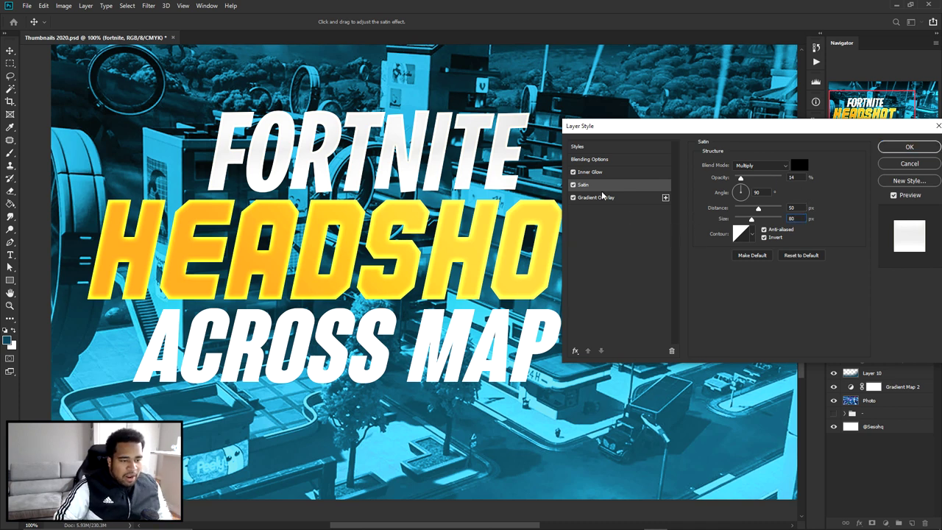
click(574, 185)
click(574, 184)
click(573, 185)
click(573, 185)
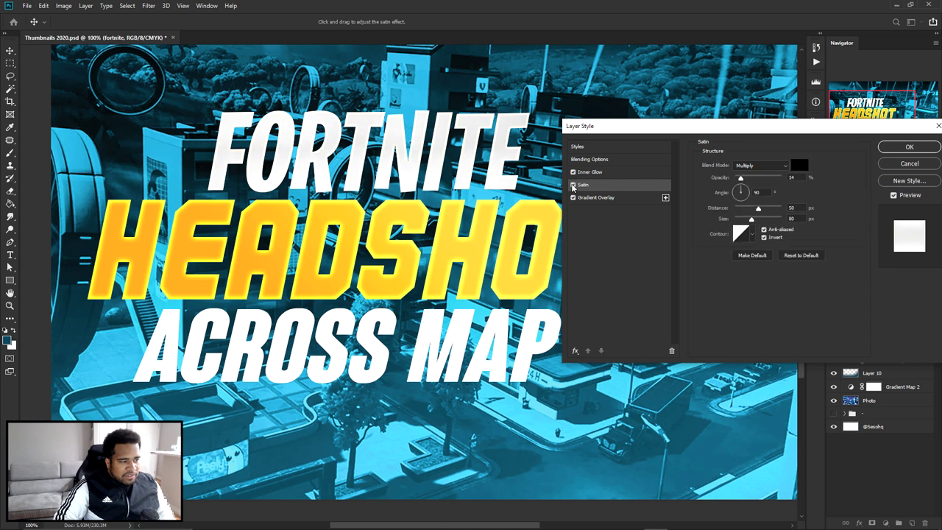
Examine the colour of each stop in the FORTNITE text's Gradient Overlay gradient
click(596, 197)
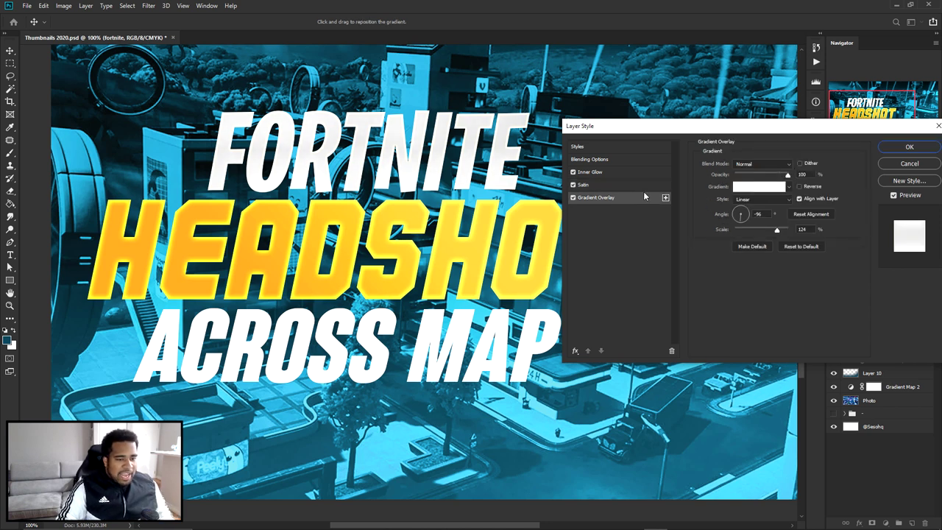
click(739, 190)
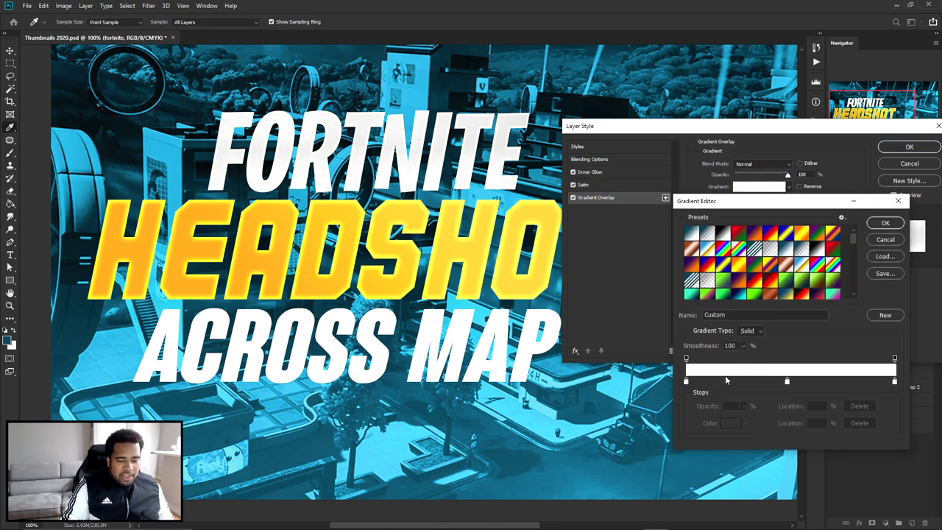
double_click(686, 381)
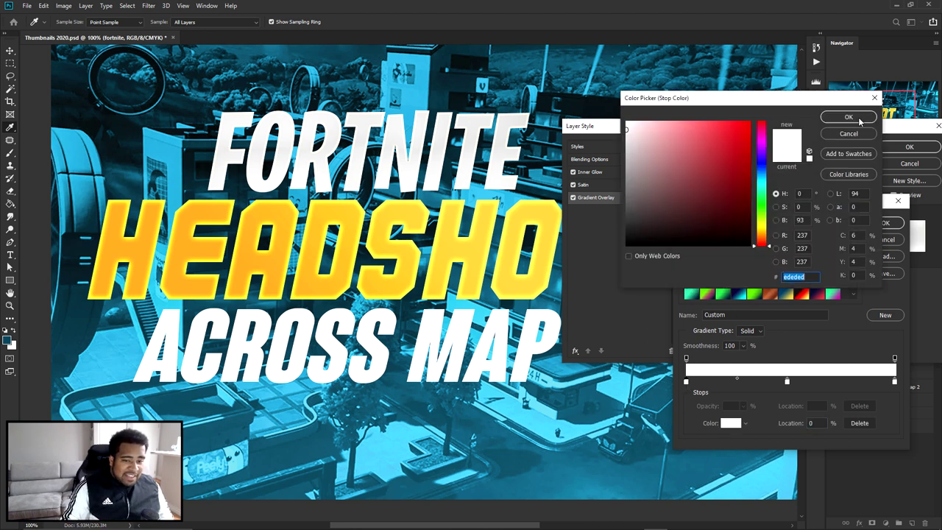
click(849, 117)
double_click(787, 381)
click(875, 97)
double_click(894, 381)
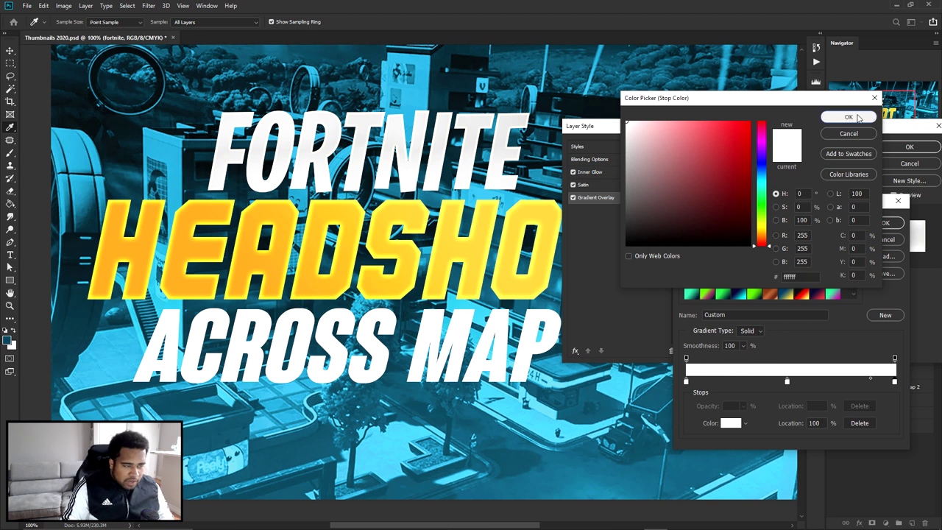
click(853, 118)
click(874, 222)
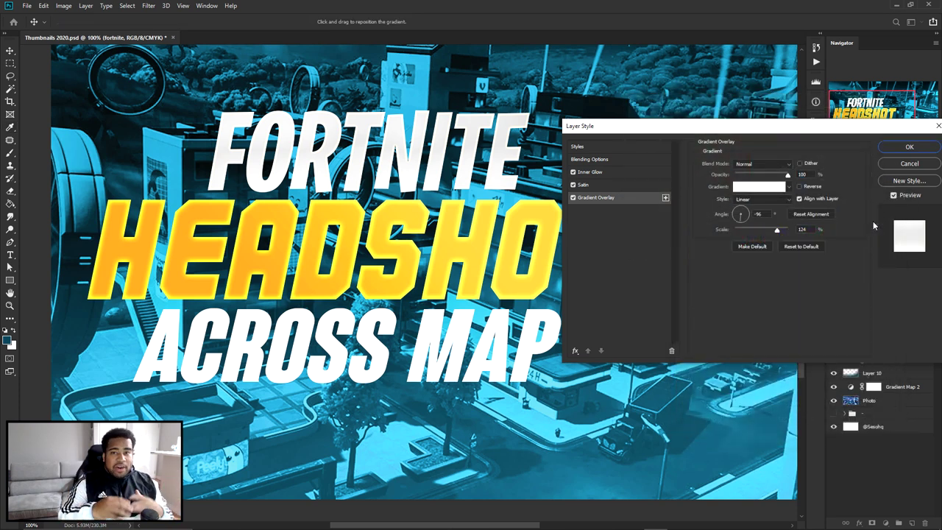
Save the FORTNITE text's effects as a new reusable style and accept its layer style settings
click(904, 182)
click(585, 167)
click(578, 147)
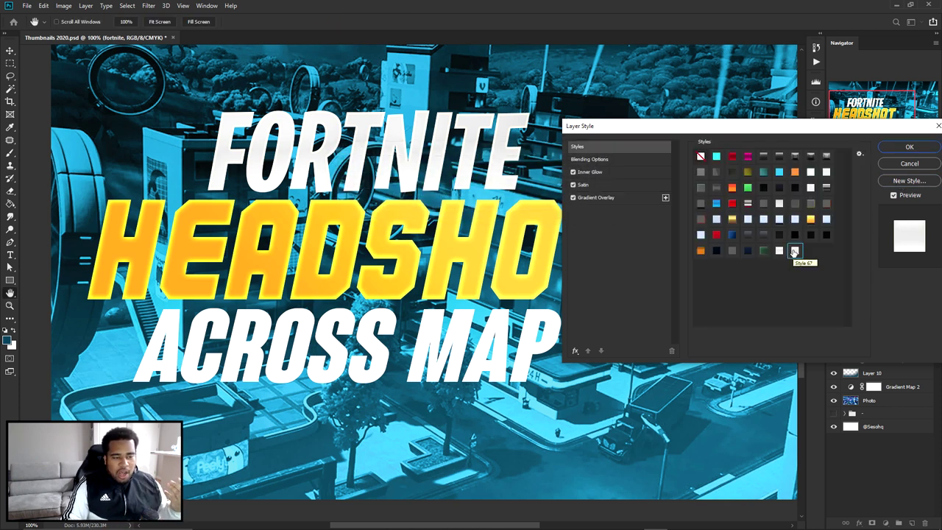
click(910, 147)
Apply the newly saved white style to the ACROSS MAP text and put the Libraries panel away
double_click(907, 310)
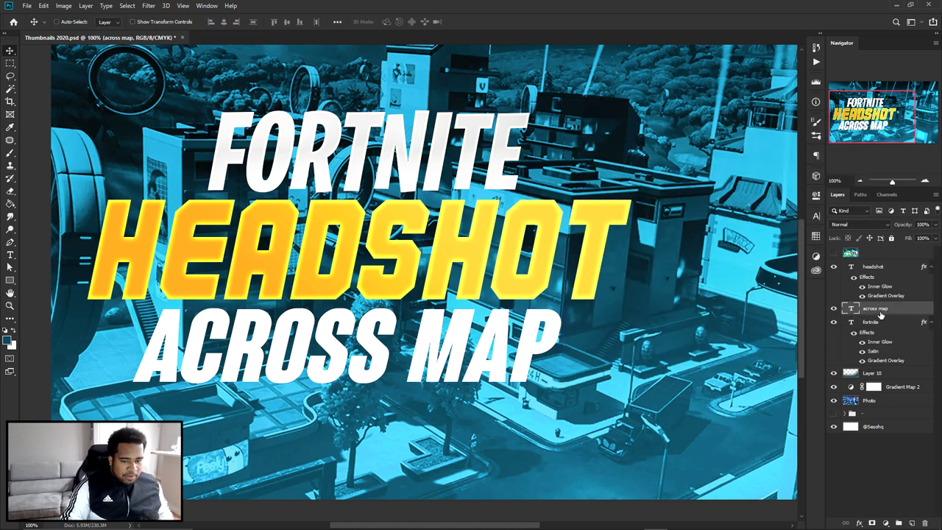
click(592, 151)
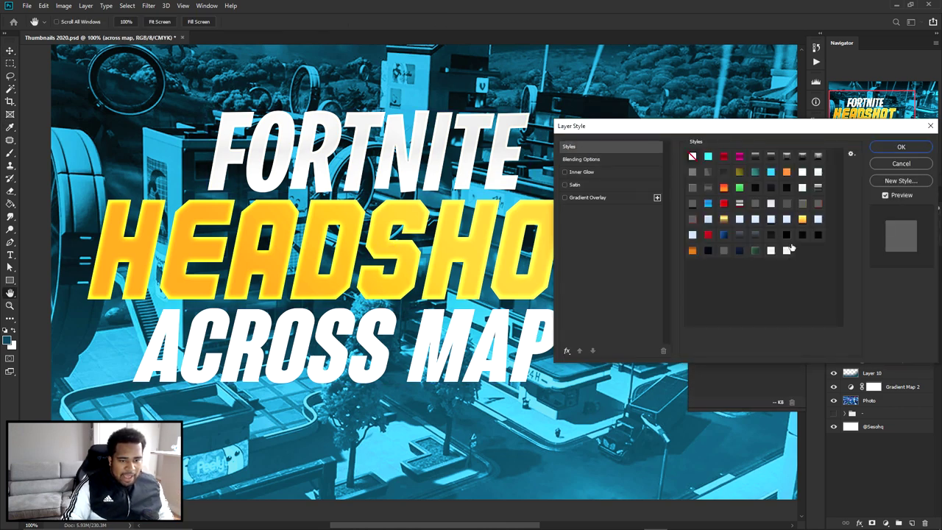
click(787, 250)
click(901, 146)
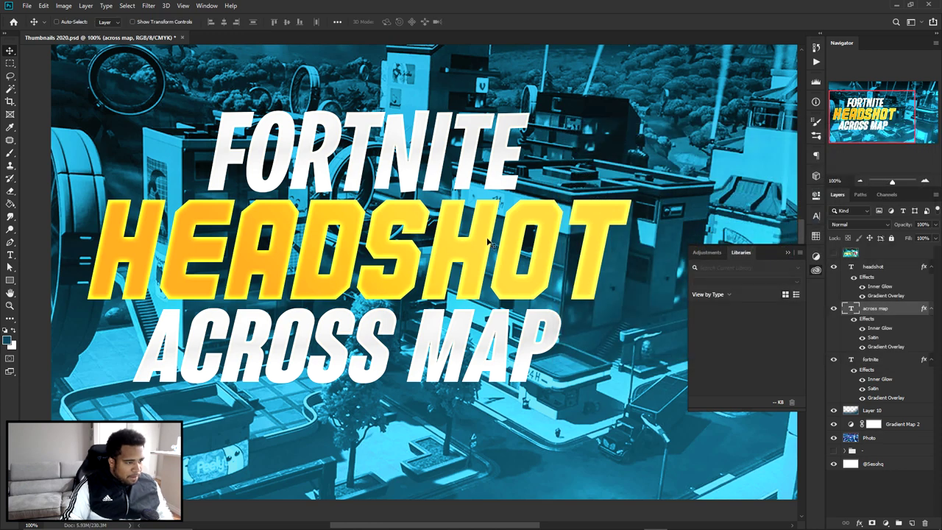
key(ctrl+minus)
click(815, 270)
Nudge the ACROSS MAP and FORTNITE text slightly to fine-tune their spacing around HEADSHOT
key(ctrl+plus)
key(ctrl+plus)
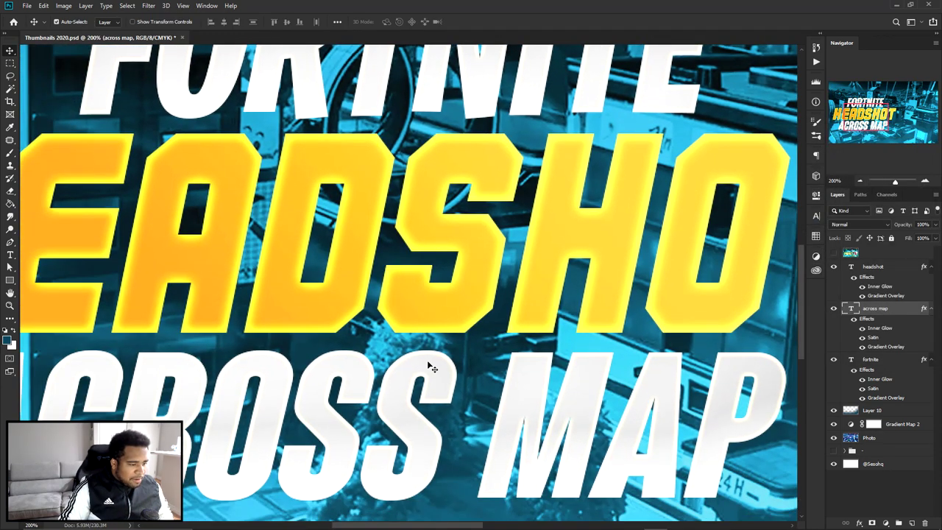
drag(429, 365, 433, 360)
drag(481, 102, 483, 238)
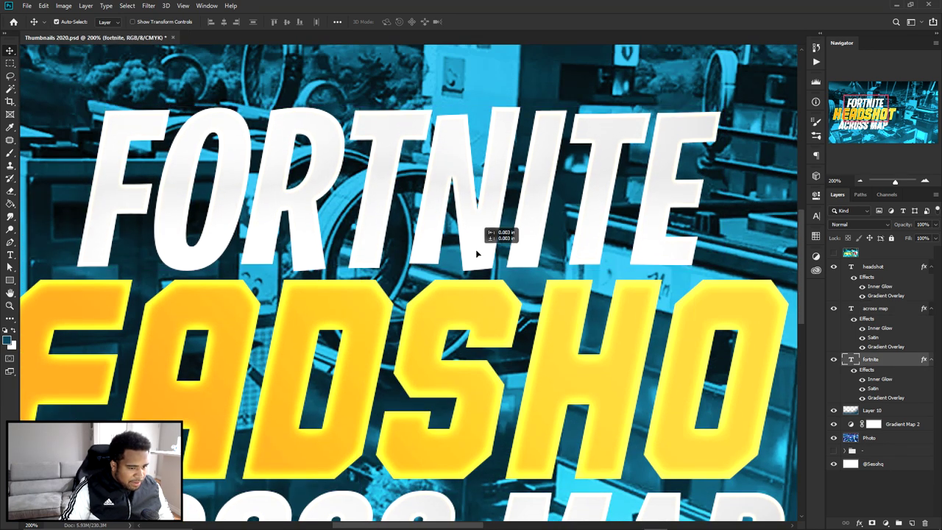
key(ctrl+minus)
key(ctrl+minus)
ctrl+click(353, 343)
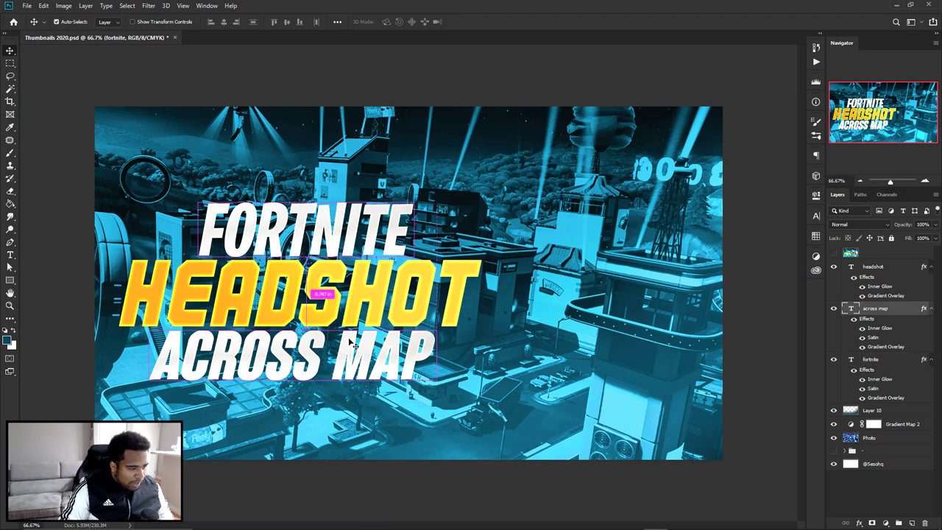
Group the headshot, across map and fortnite layers, duplicate the group, and rename the copy Text
click(870, 269)
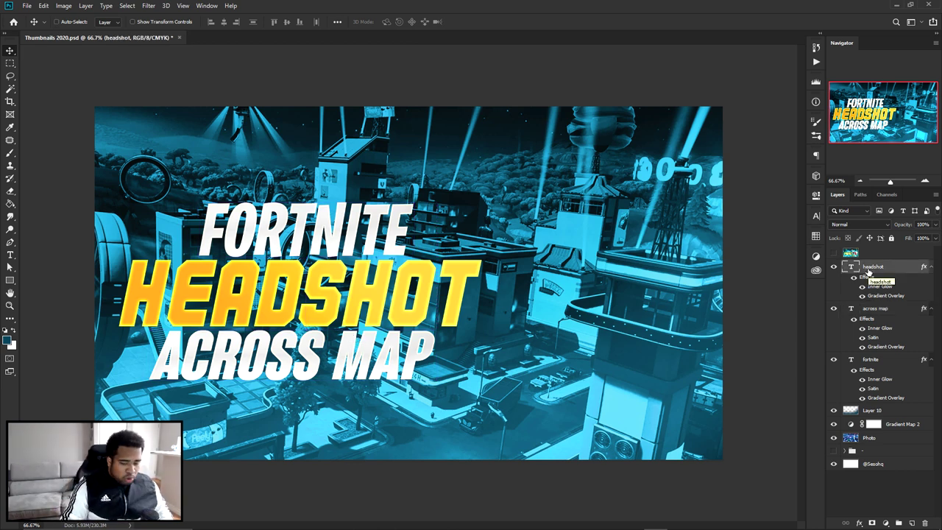
shift+click(876, 360)
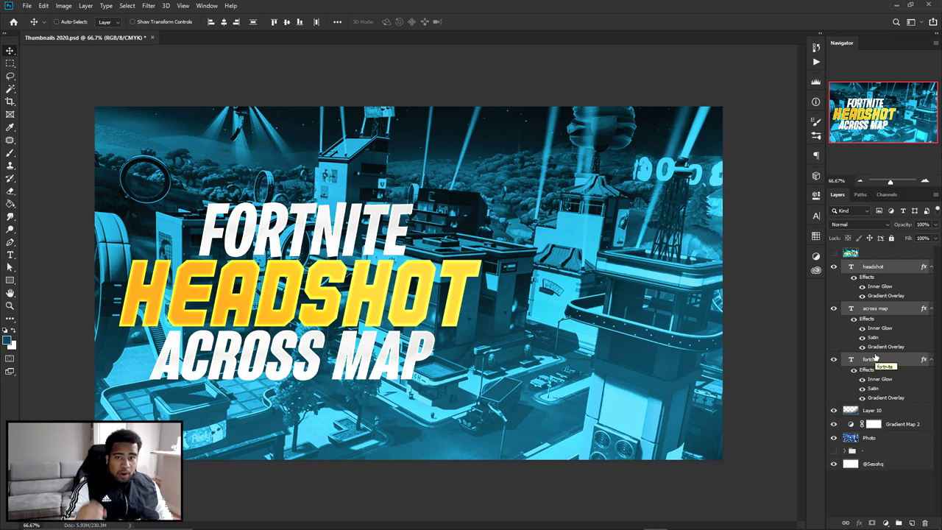
key(ctrl+g)
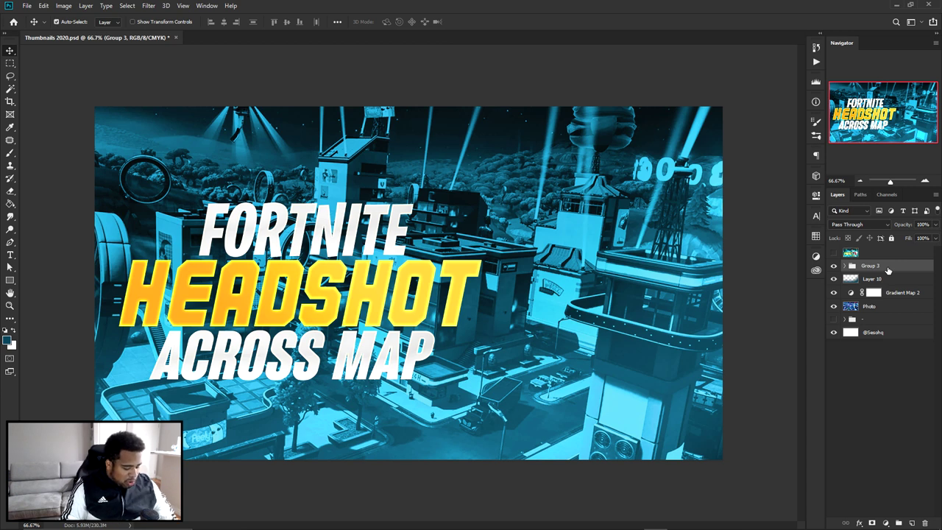
key(ctrl+j)
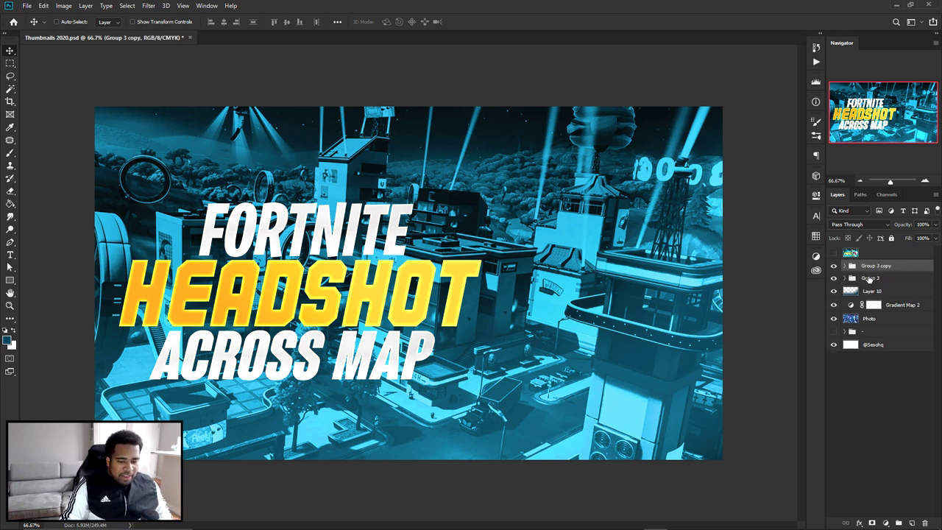
double_click(878, 267)
text(Text)
key(Return)
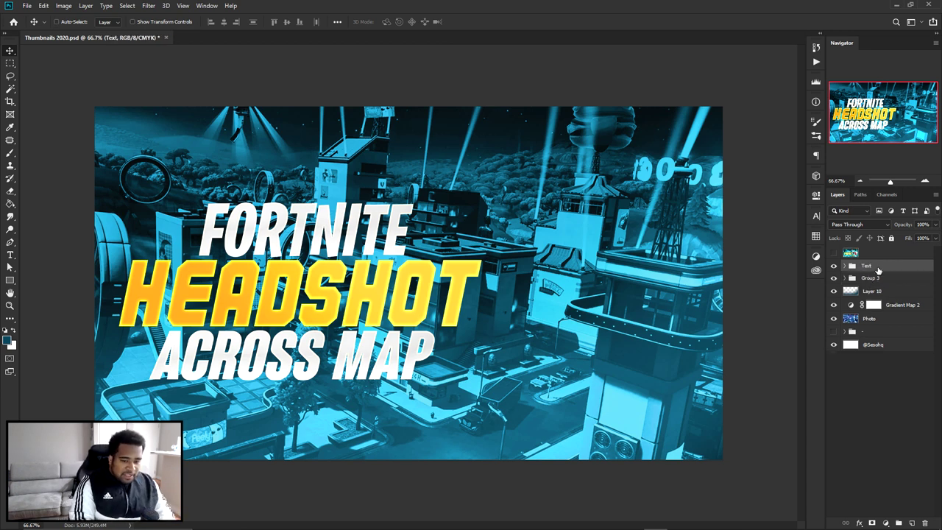
Convert the original Group 3 to a Smart Object, then test moving it as one piece and undo the move
click(872, 277)
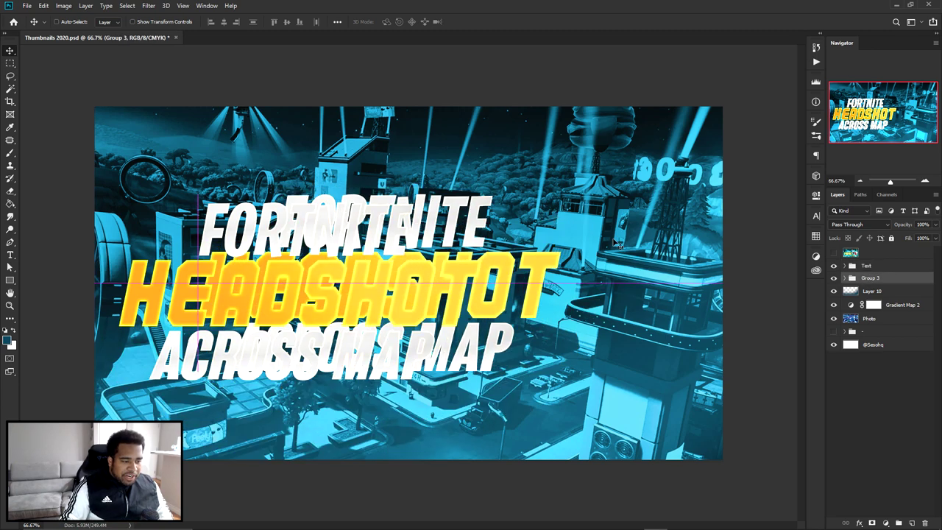
right_click(856, 276)
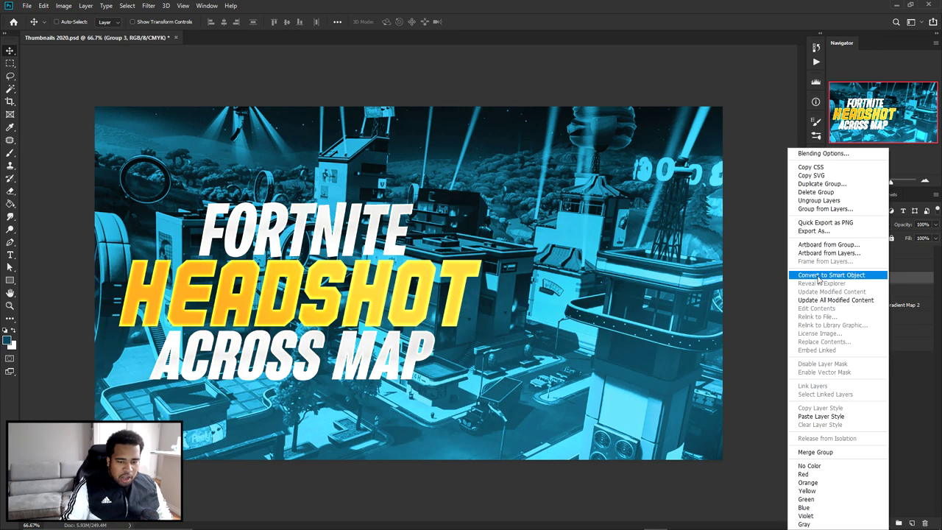
click(900, 275)
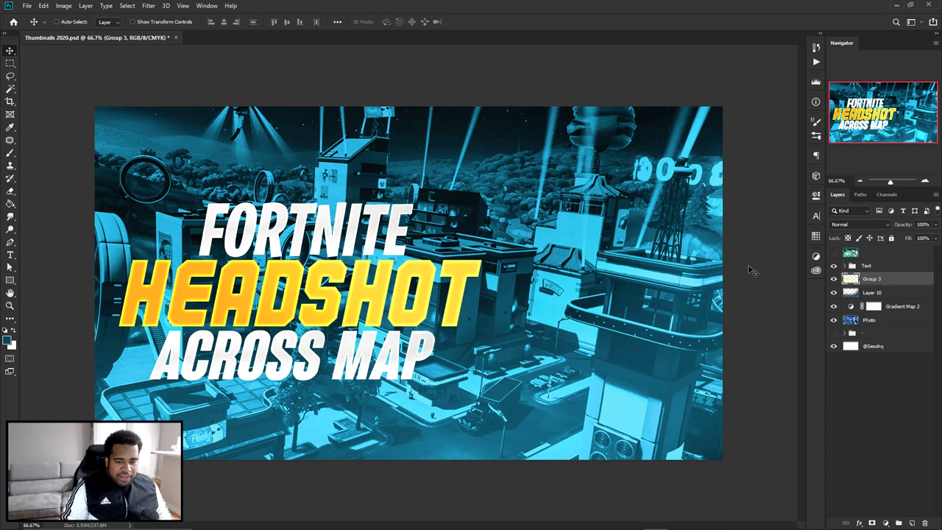
drag(469, 257, 637, 202)
key(ctrl+z)
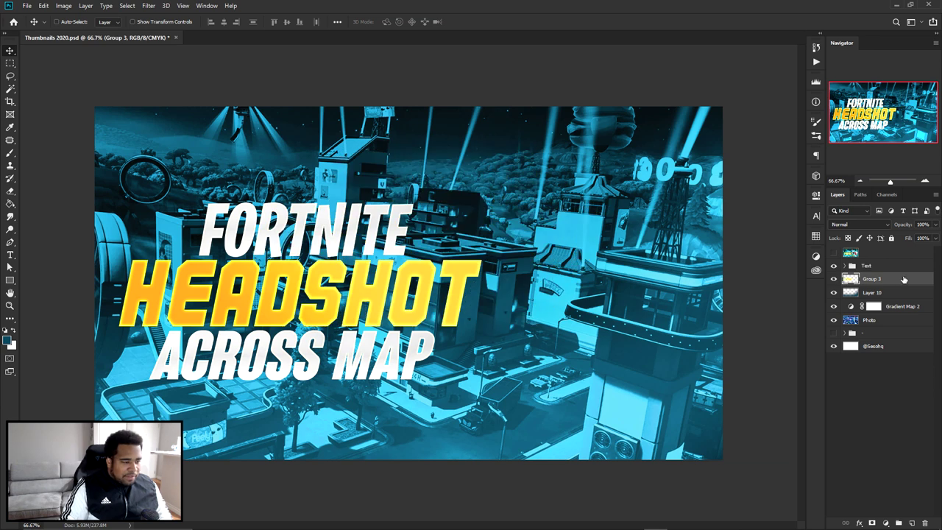
Restore the full effects list in the Group 3 Smart Object's layer style and enable its Drop Shadow
double_click(905, 279)
click(567, 350)
click(589, 360)
click(583, 313)
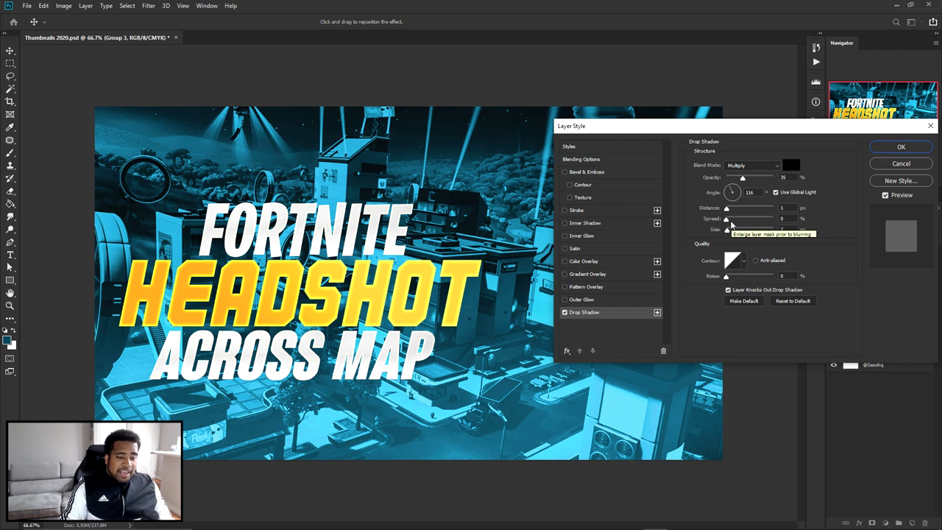
Try a black 24 px Outside Stroke on the Group 3 Smart Object and turn it off again
click(576, 210)
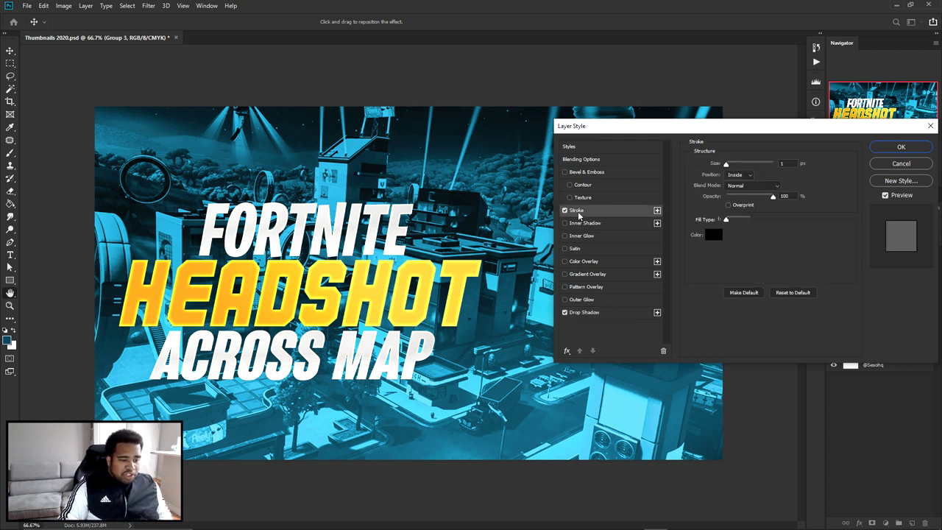
drag(742, 165, 746, 166)
click(739, 174)
click(737, 178)
drag(744, 165, 734, 165)
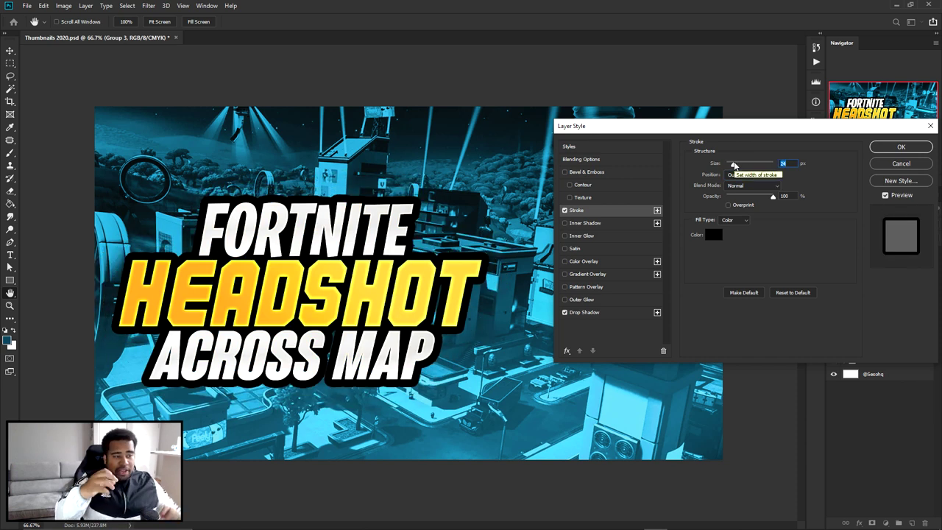
click(565, 210)
Set the Group 3 Drop Shadow to Normal blend mode, 100% opacity, 100% spread and 24 px size
click(584, 313)
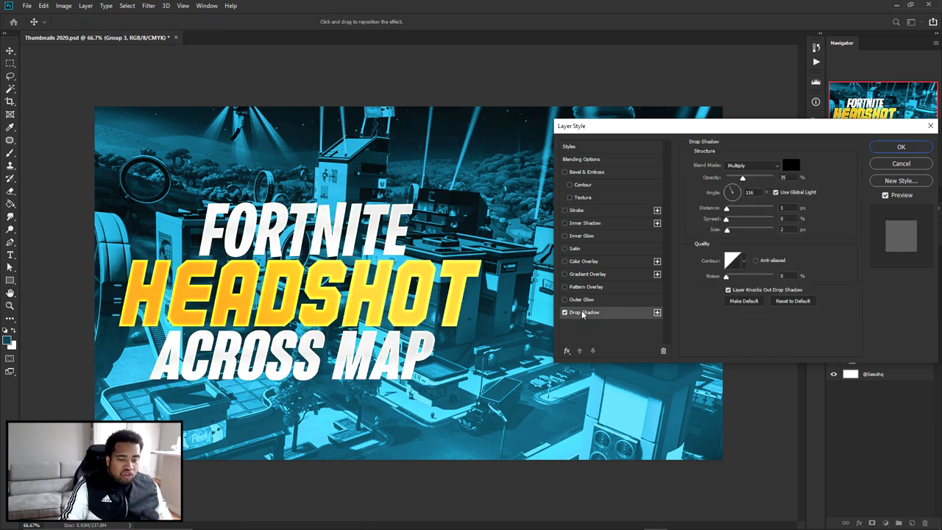
mouse_move(727, 220)
mouse_down()
mouse_move(773, 219)
mouse_move(726, 231)
mouse_move(734, 230)
mouse_up()
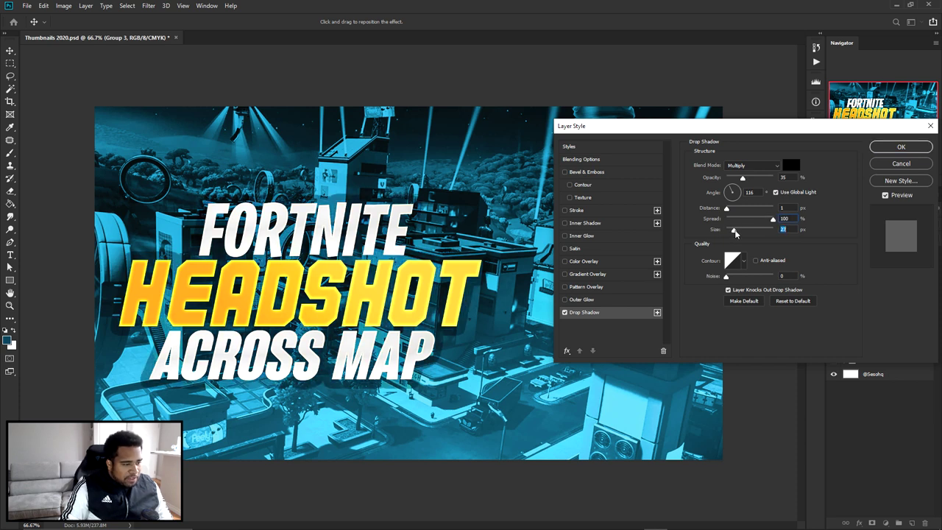
click(753, 166)
click(741, 177)
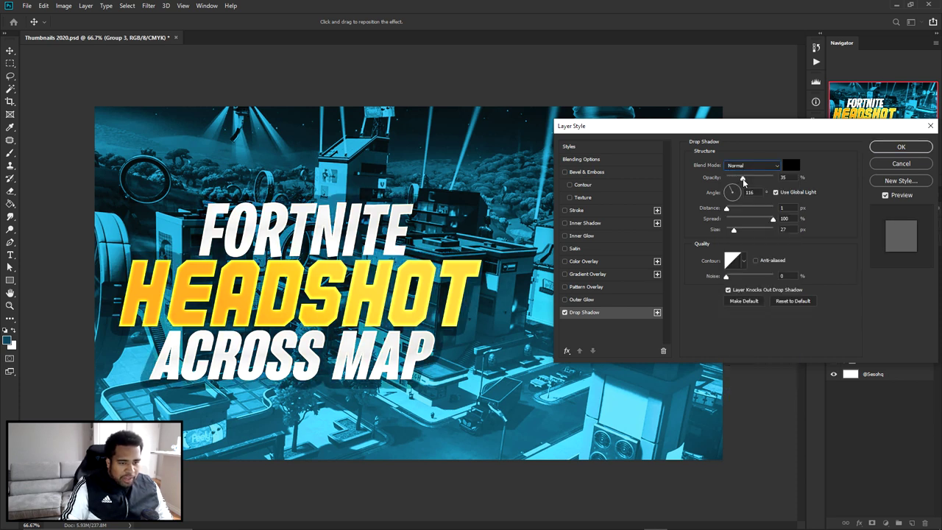
drag(743, 179, 803, 181)
drag(734, 231, 734, 231)
click(733, 221)
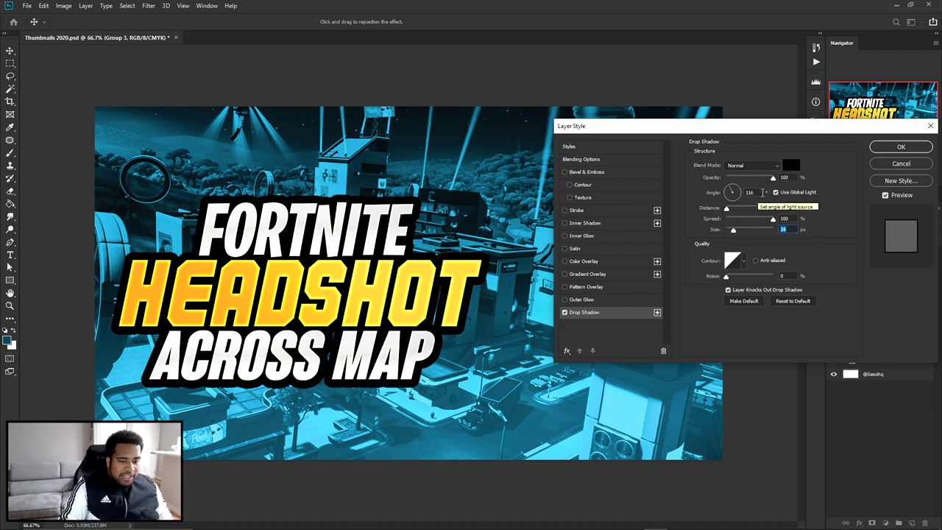
Set the Drop Shadow angle to 90° and its distance to 13 px, and apply the layer style
click(711, 198)
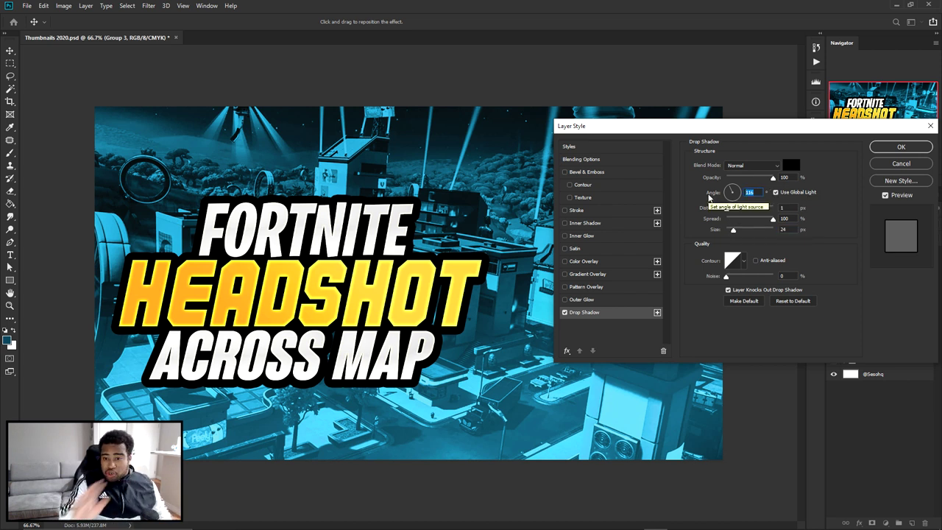
drag(726, 210, 741, 213)
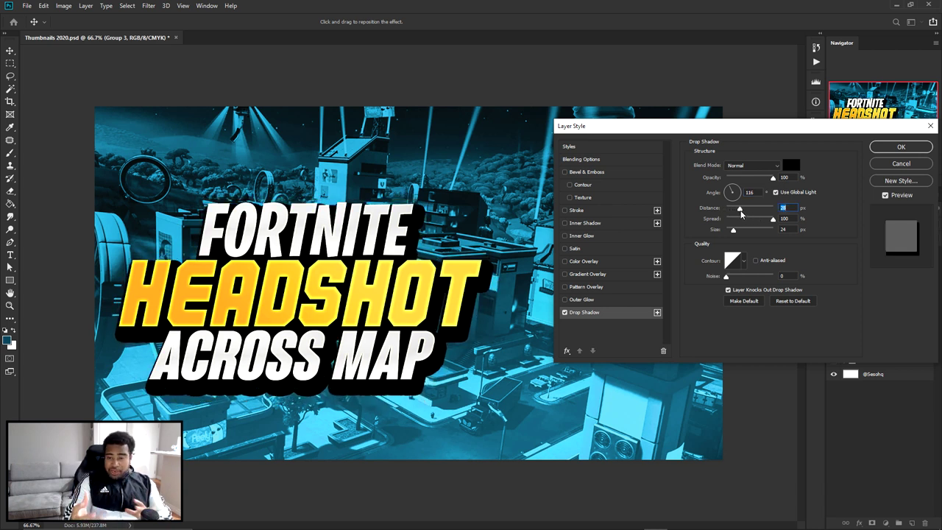
double_click(750, 192)
text(90)
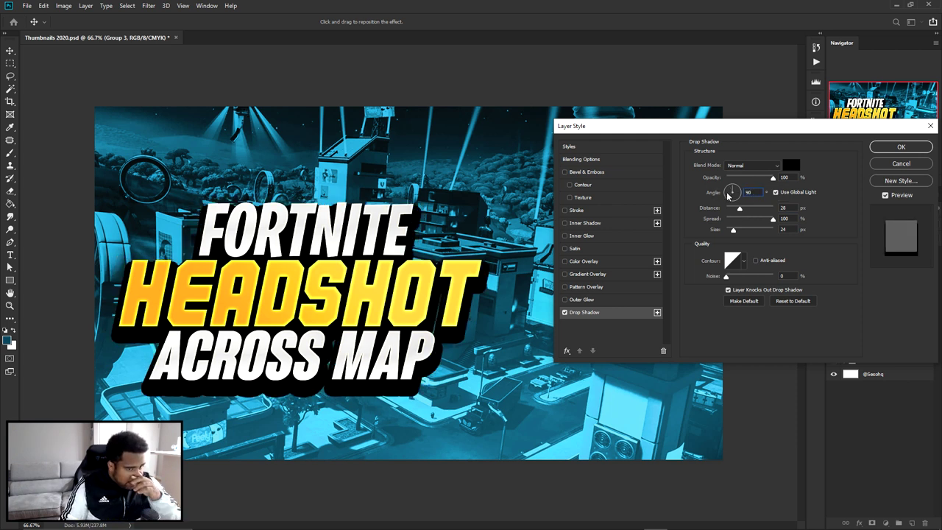
drag(740, 209, 734, 209)
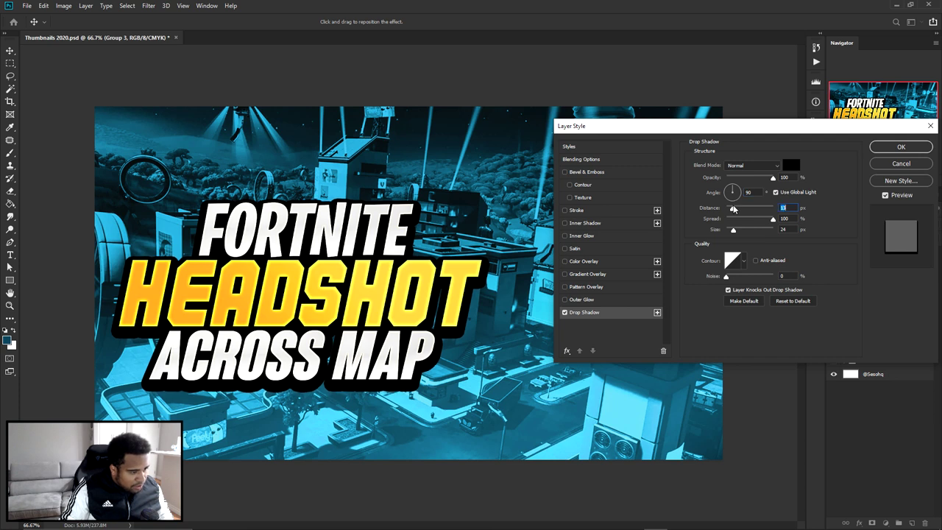
click(889, 148)
Test moving the shadowed title as one piece, undo the move, and toggle the Text group's visibility off and on
drag(361, 250, 648, 203)
key(ctrl+z)
click(833, 265)
click(833, 266)
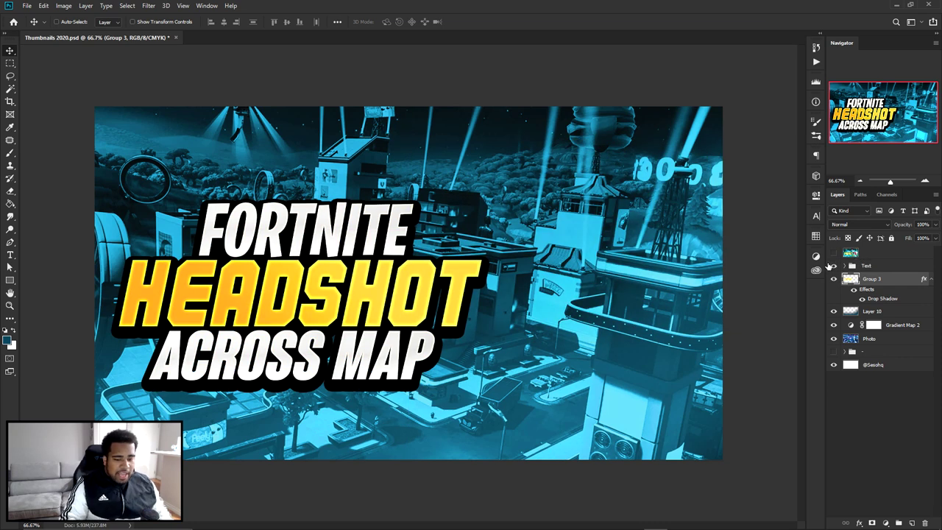
Rename the Group 3 Smart Object as Drop shadow layer
double_click(872, 279)
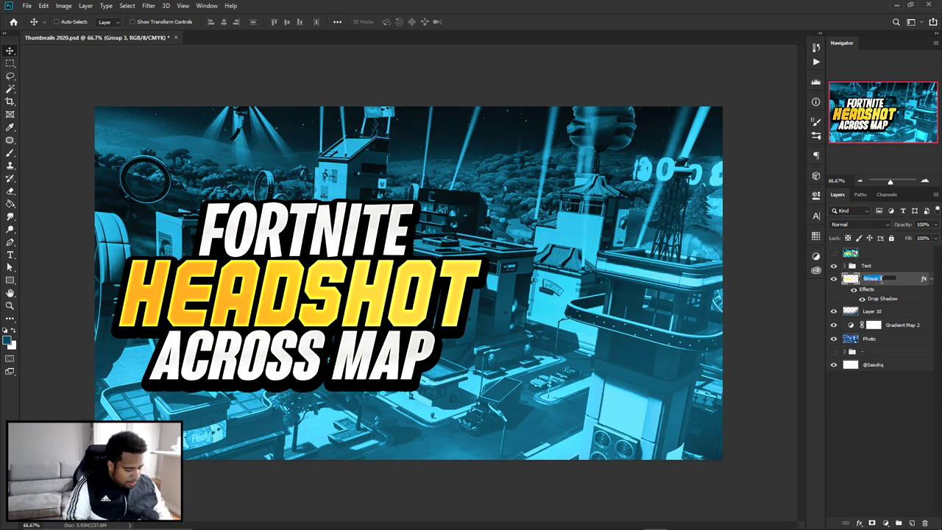
text(Drop shadow laye)
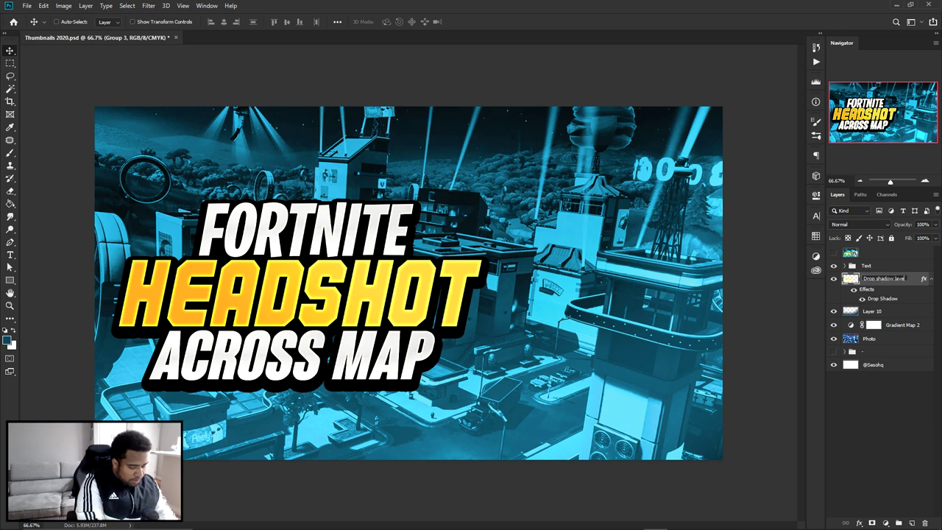
text(r)
key(Return)
Compare the title with the Drop shadow layer hidden and shown, and review its Drop Shadow settings without changing them
click(835, 279)
click(834, 280)
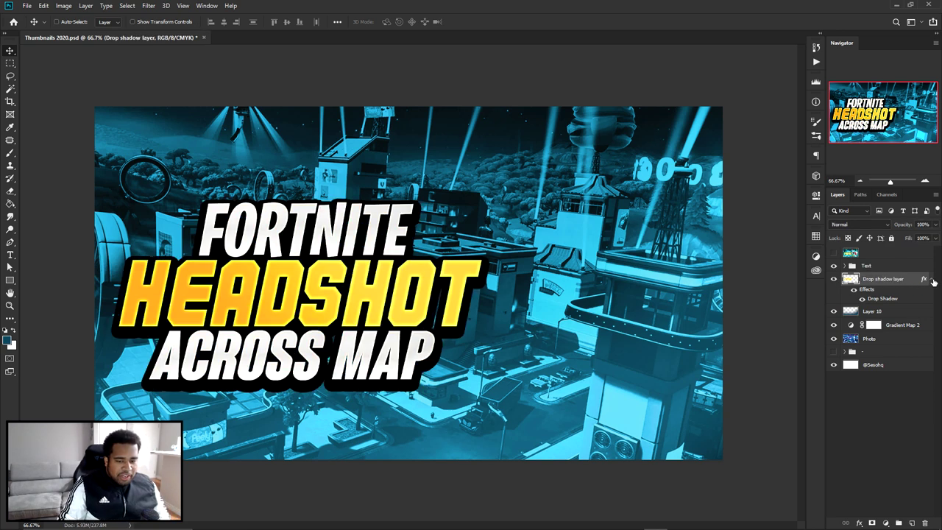
click(931, 280)
click(834, 280)
click(835, 280)
click(931, 279)
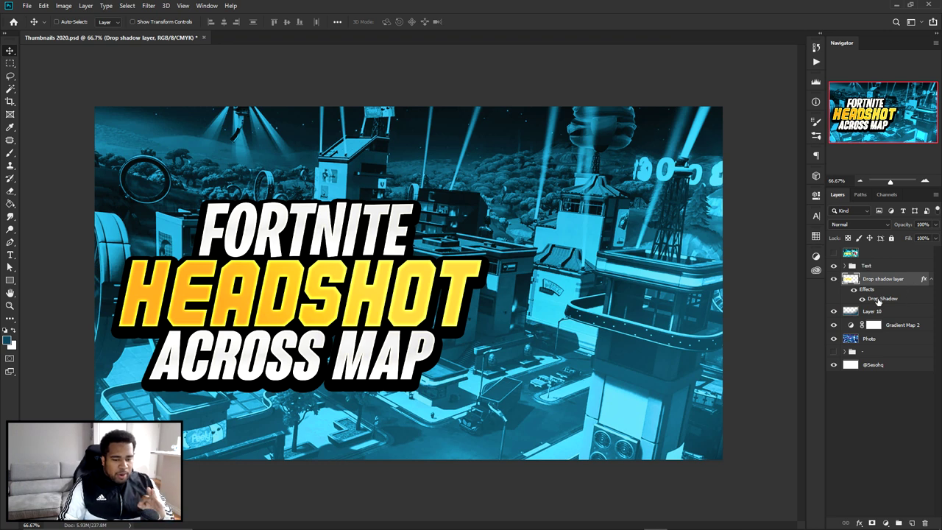
double_click(877, 301)
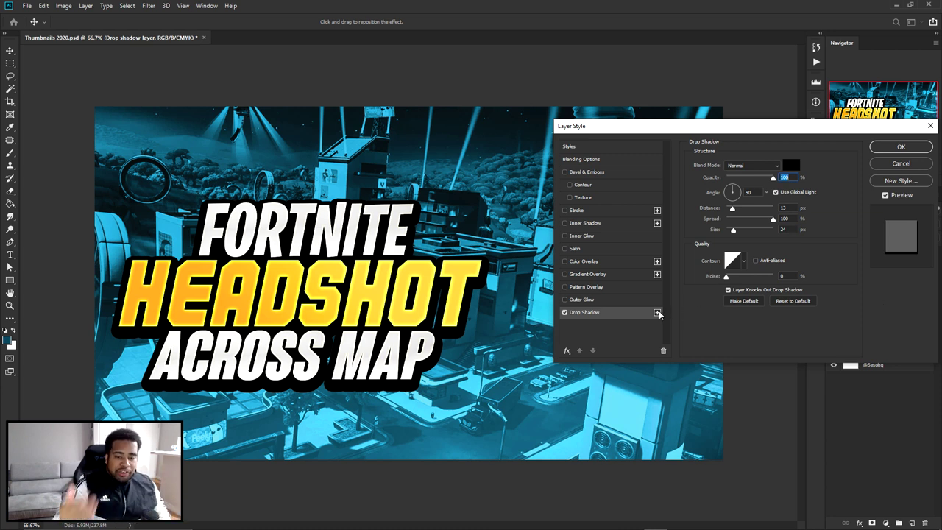
click(901, 164)
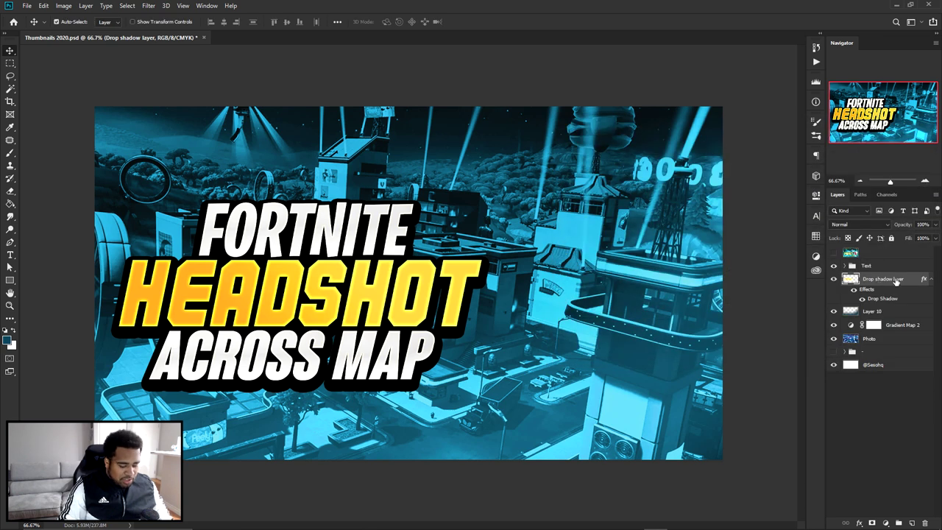
Duplicate the Drop shadow layer, delete the original, and check the copy's Drop Shadow settings
key(ctrl+j)
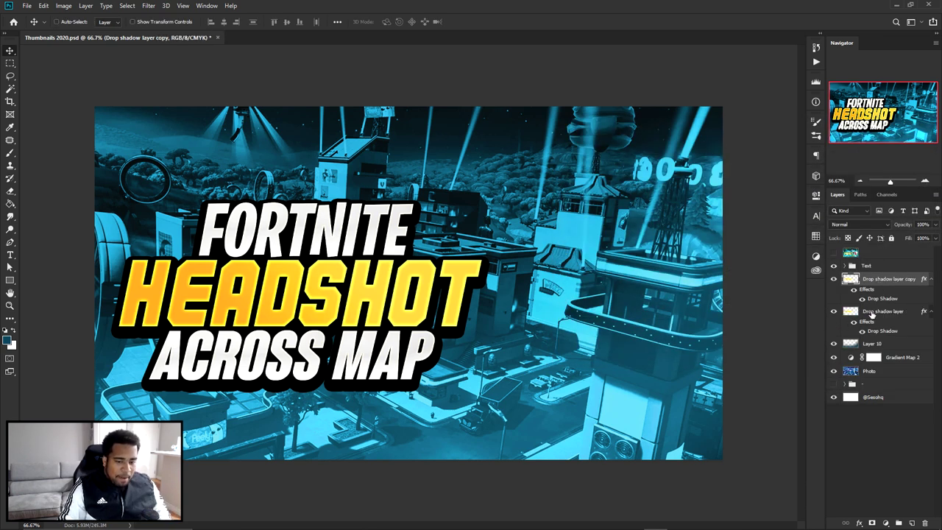
click(872, 314)
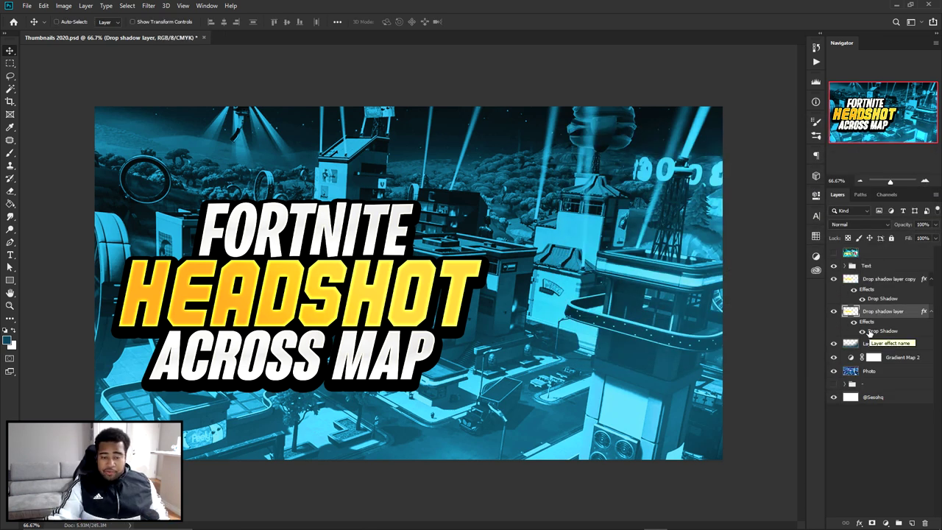
key(Delete)
click(887, 297)
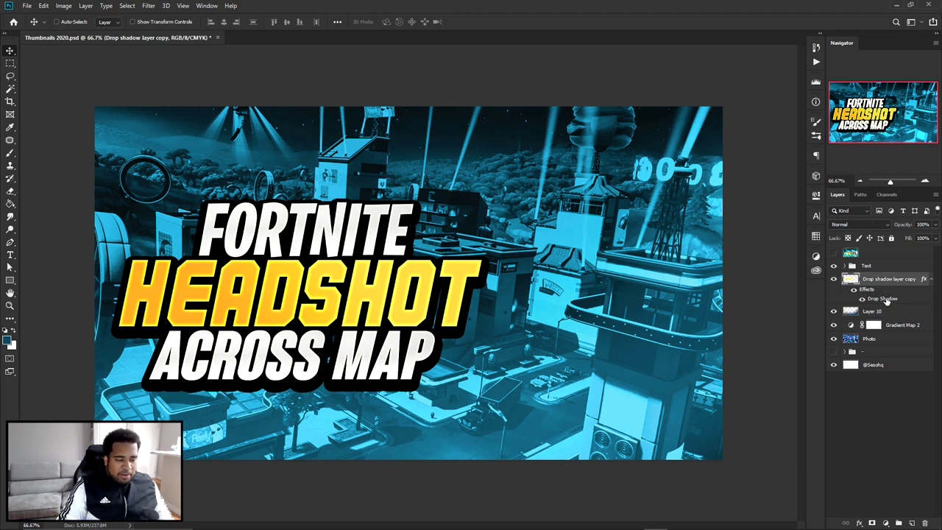
double_click(887, 299)
click(885, 148)
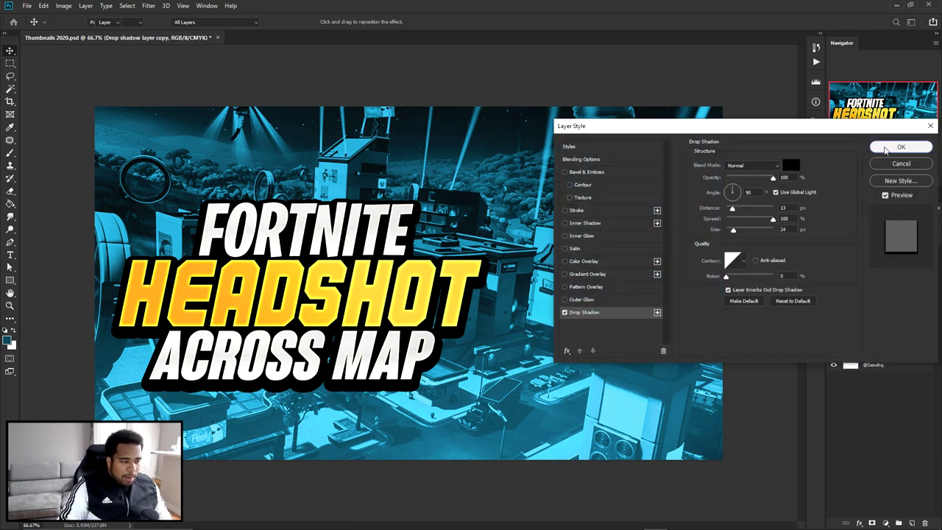
Select the Brush tool at about 123 px and set the foreground colour to black
scroll(372, 343, up, 1)
drag(372, 343, 577, 331)
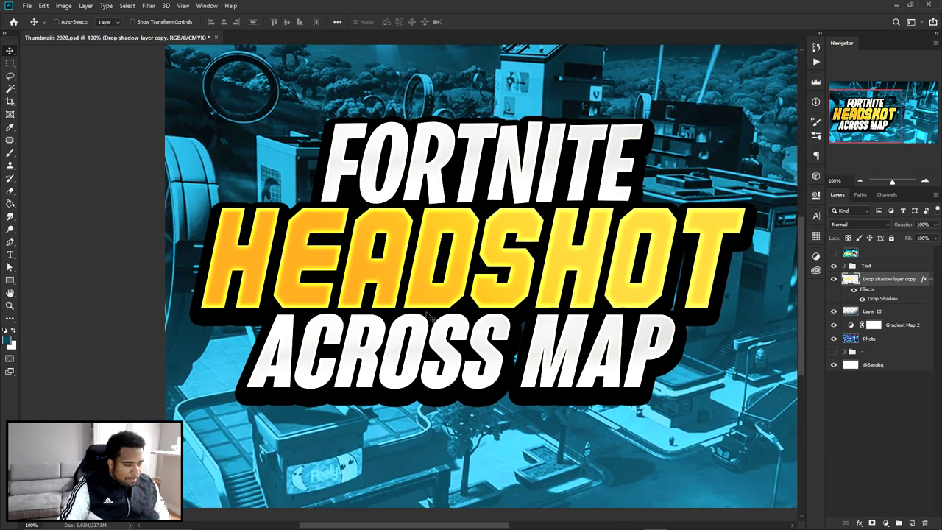
key(b)
alt+right_click(507, 315)
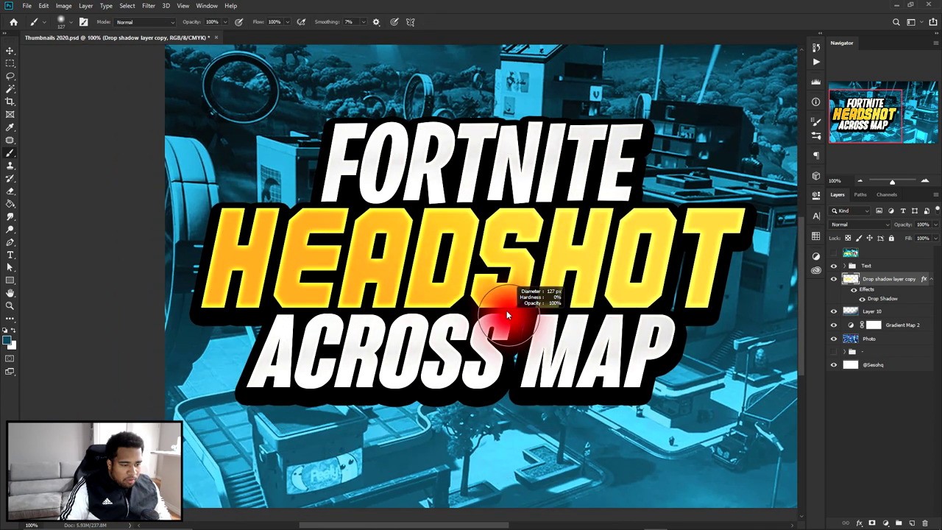
click(8, 340)
click(626, 238)
click(849, 116)
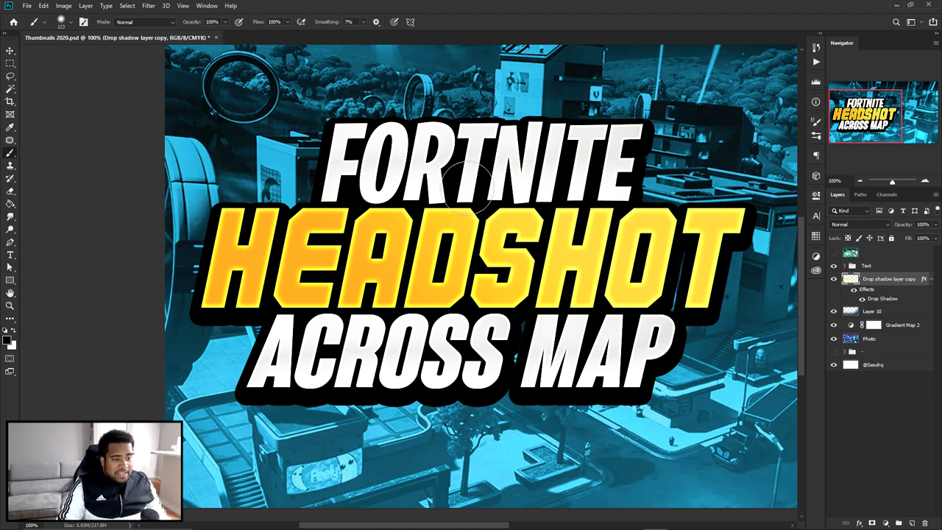
Paint over the background gap between ACROSS and MAP in black with an 80 px brush at 100% hardness
scroll(511, 345, up, 1)
drag(553, 338, 524, 509)
drag(583, 364, 571, 362)
right_click(570, 335)
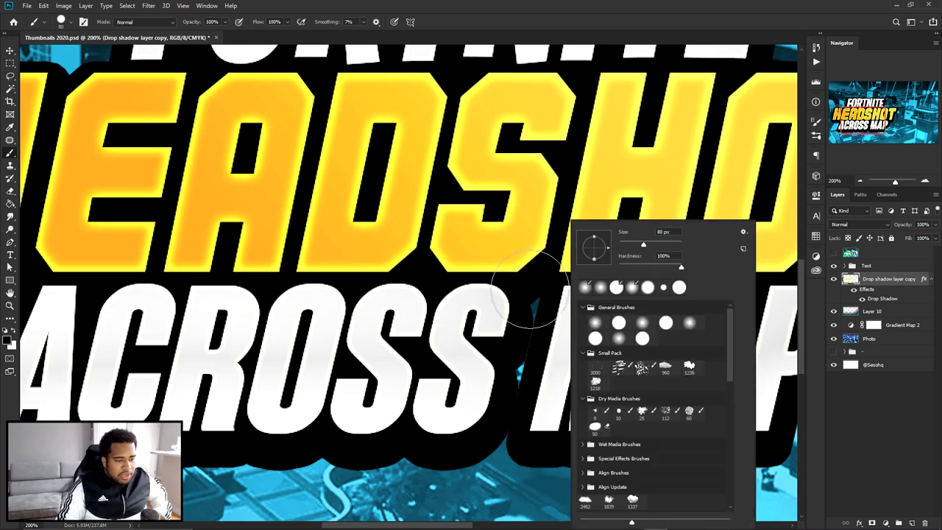
key(Escape)
click(516, 379)
drag(552, 343, 496, 452)
Paint the remaining gaps between the HEADSHOT letters black on the shadow layer, reducing the brush to 36 px for the smaller ones
drag(505, 266, 595, 358)
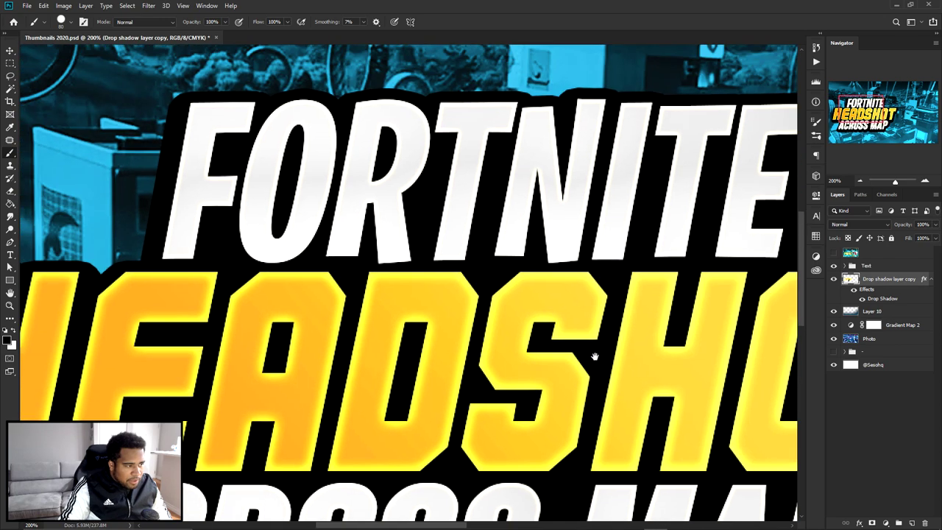
drag(374, 369, 555, 319)
drag(473, 349, 462, 231)
drag(552, 264, 307, 240)
drag(391, 233, 320, 260)
drag(574, 262, 462, 267)
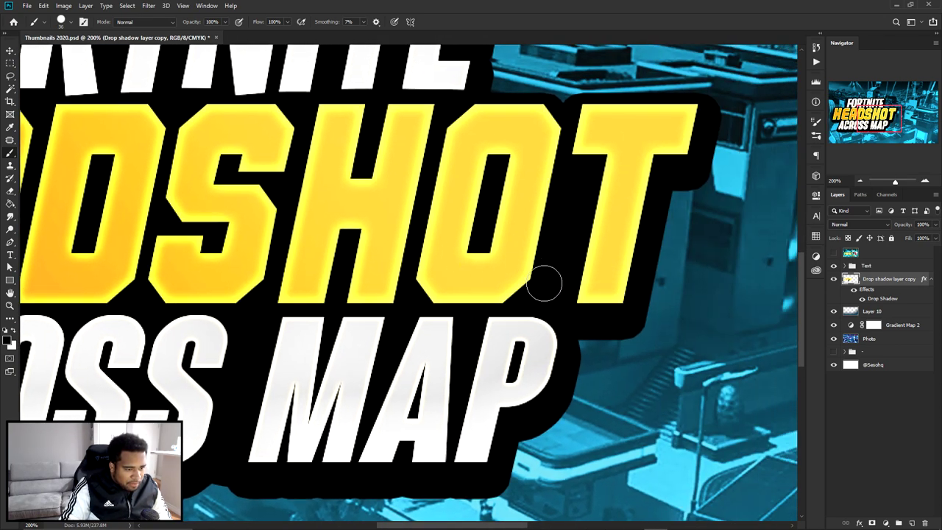
key(ctrl+0)
key(ctrl+1)
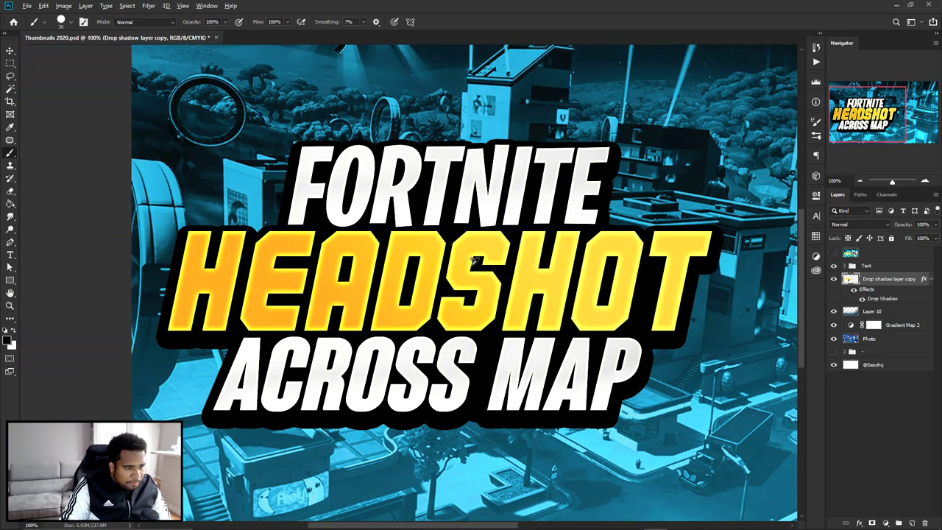
key(v)
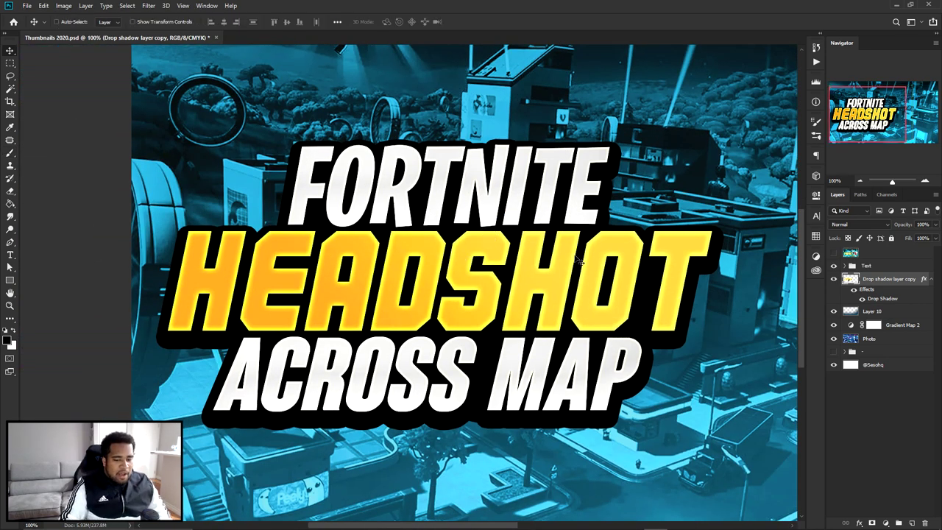
Duplicate the painted shadow layer beneath itself and rename the upper one Drop shadow layer
click(931, 280)
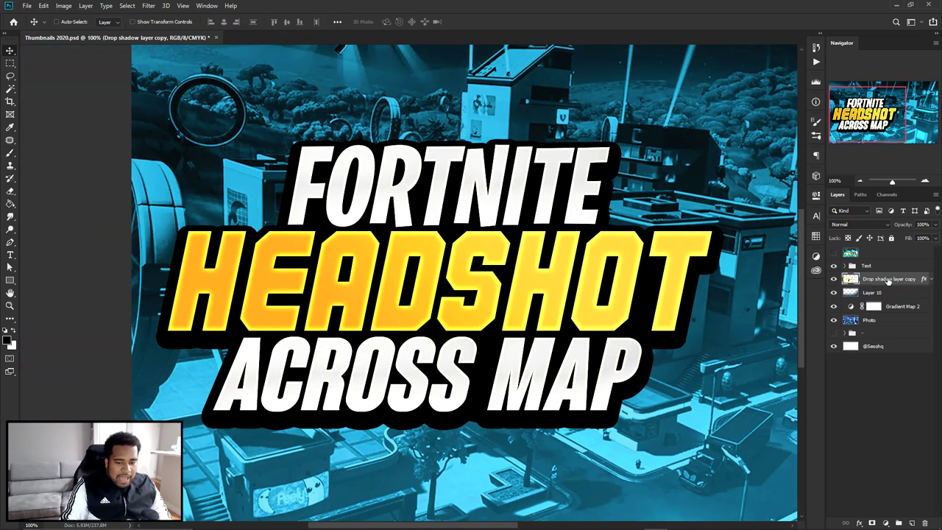
alt+drag(897, 283, 920, 278)
double_click(902, 279)
click(917, 278)
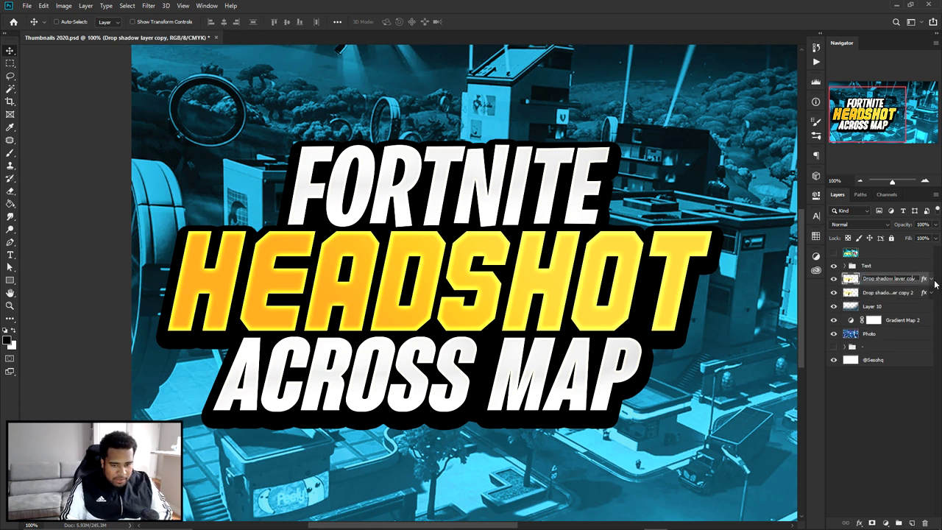
key(BackSpace)
key(BackSpace)
key(BackSpace)
key(BackSpace)
key(BackSpace)
key(Return)
Convert Drop shadow layer copy 2 to a Smart Object
click(861, 294)
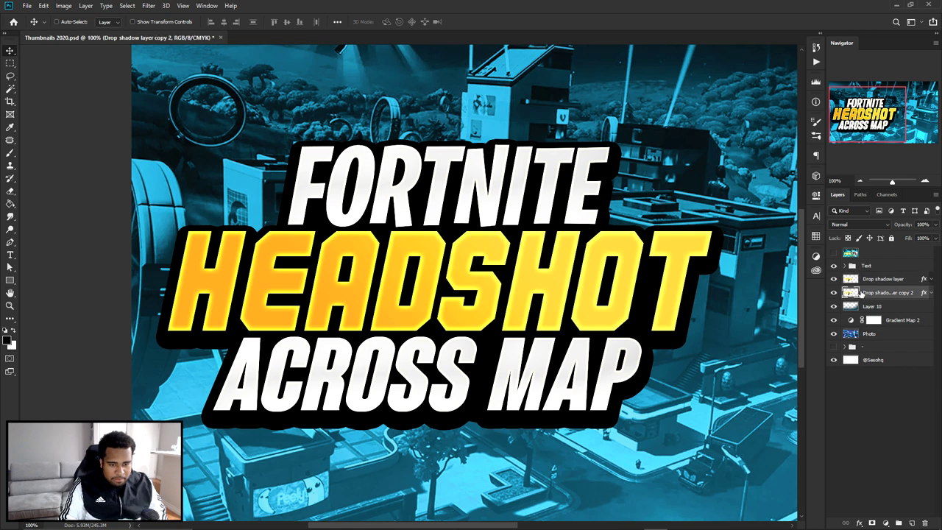
click(835, 293)
click(931, 293)
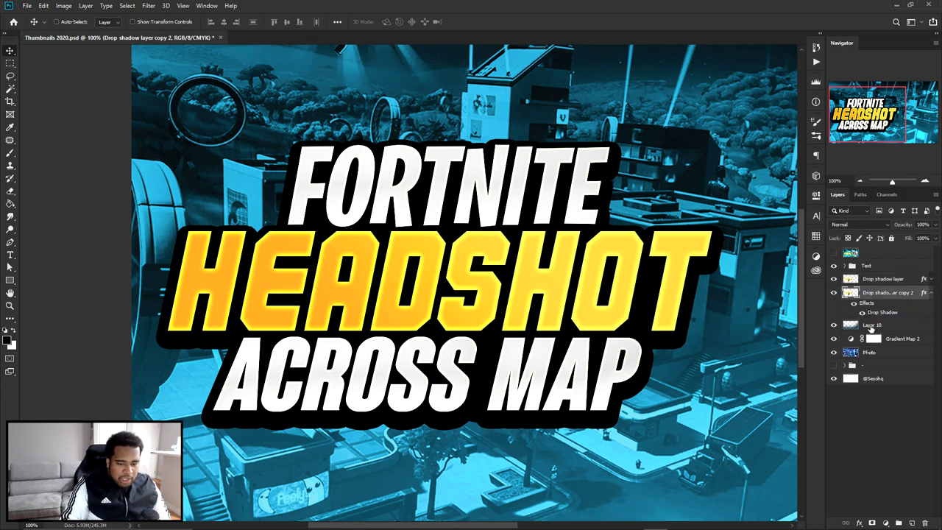
right_click(891, 298)
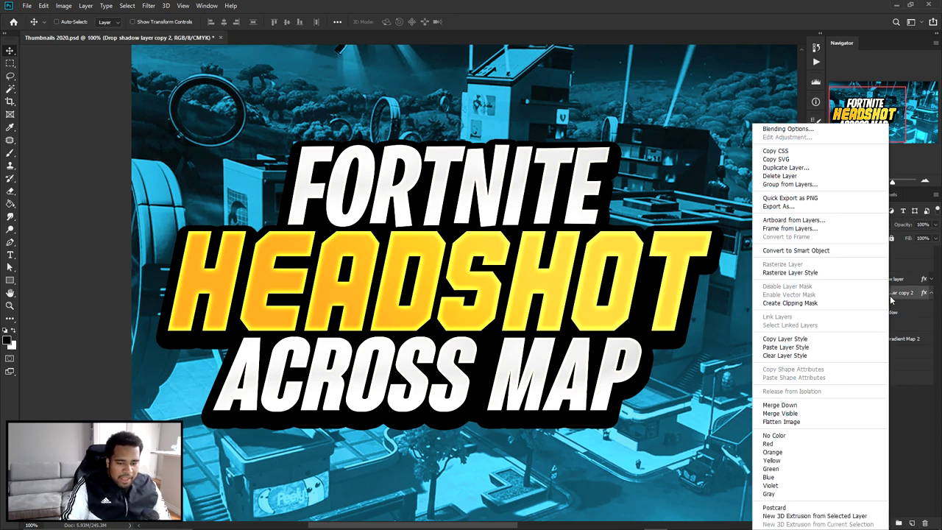
click(801, 251)
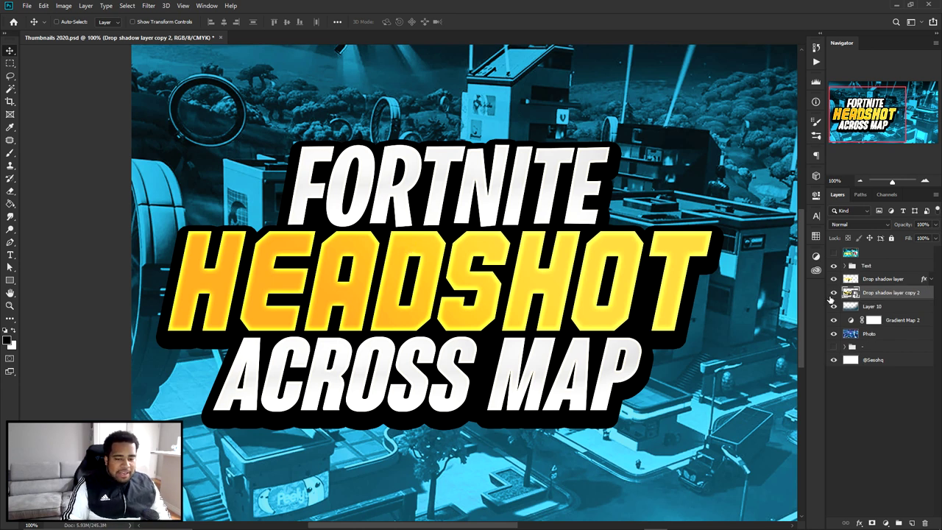
Hide the Smart Object copy and move the Drop shadow layer sideways, away from the Text group, to expose its painted patches
click(932, 279)
key(ctrl+minus)
key(ctrl+minus)
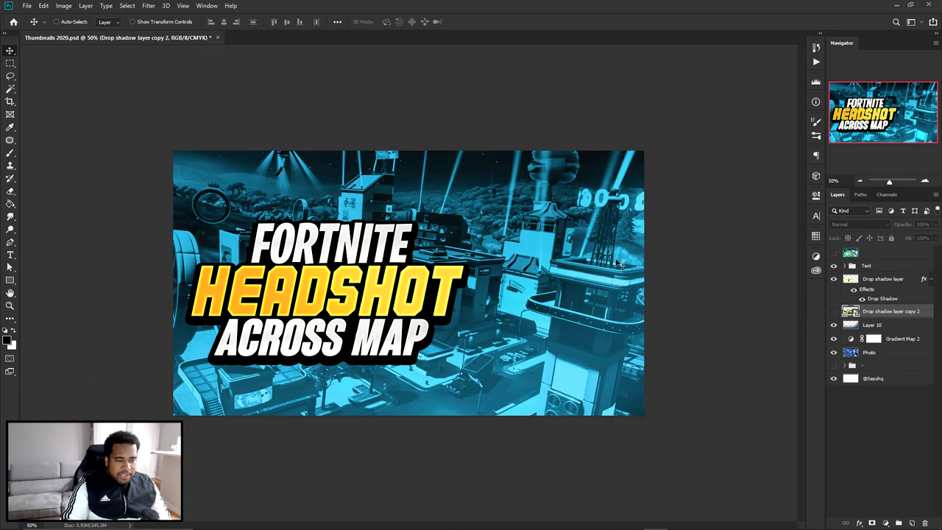
click(886, 279)
drag(416, 269, 606, 272)
key(ctrl+plus)
key(ctrl+plus)
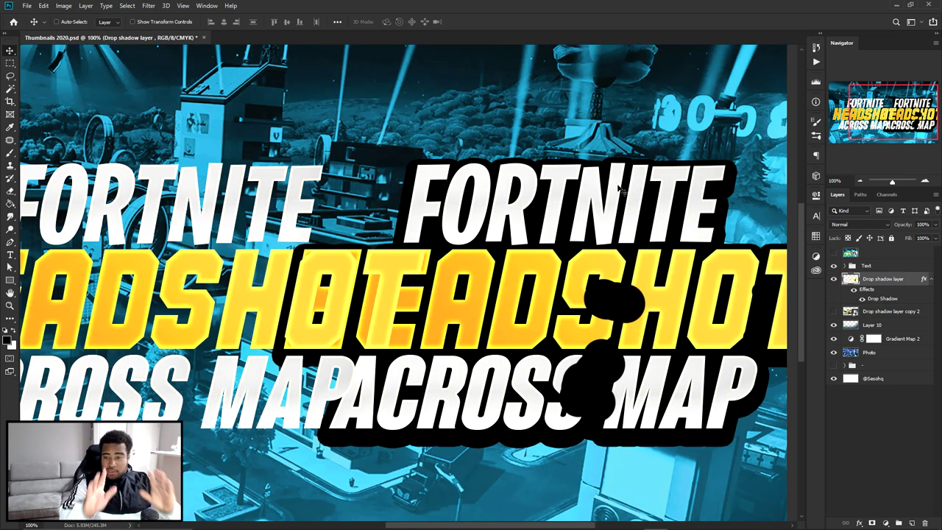
Try a 0% fill on the displaced Drop shadow layer, and undo both the fill change and the layer's move
click(936, 237)
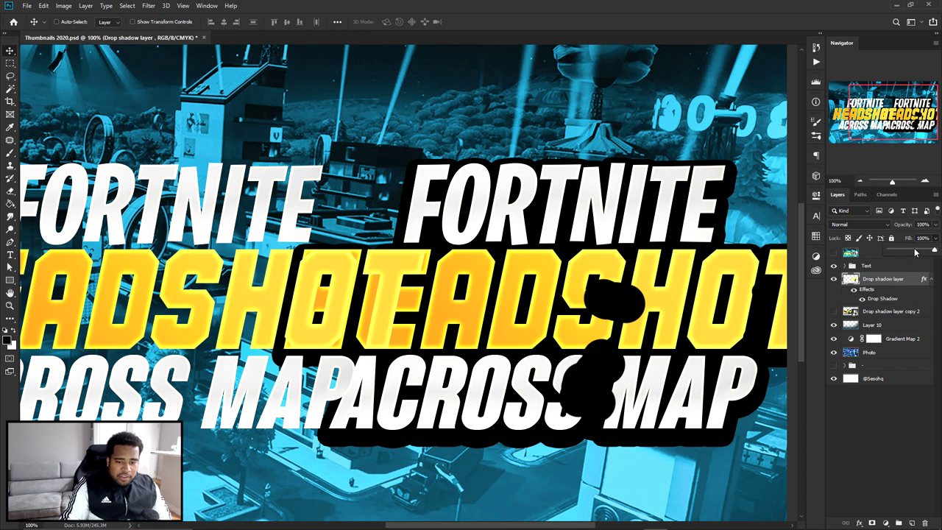
drag(934, 251, 882, 252)
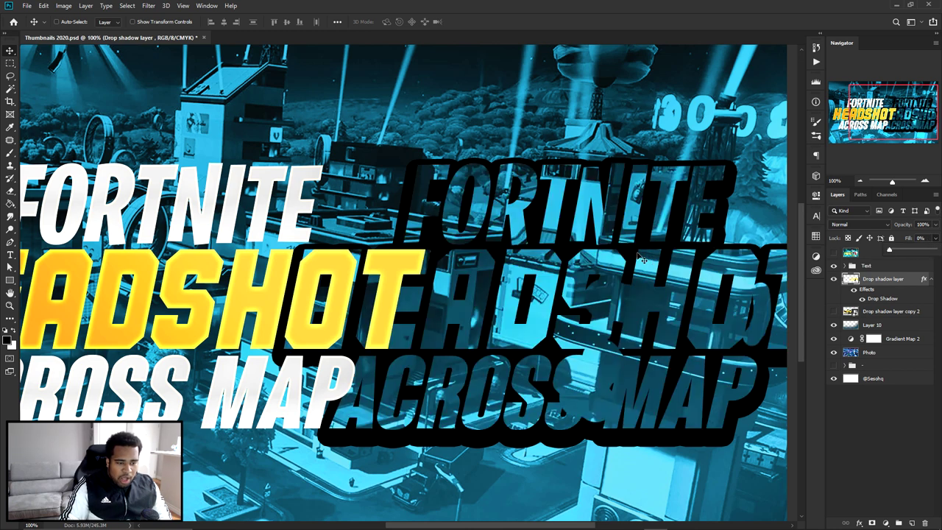
key(ctrl)
key(ctrl+z)
key(ctrl+z)
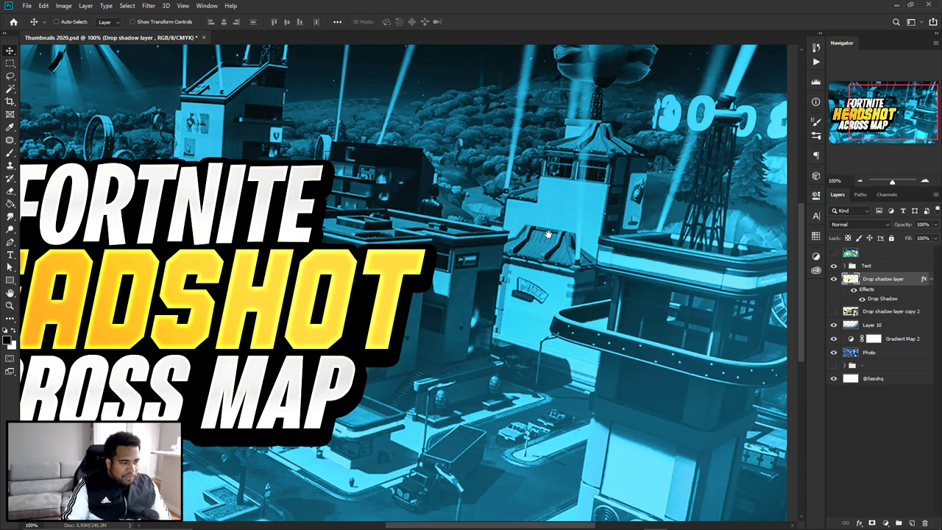
Show Drop shadow layer copy 2 and give it a drop shadow in the yellow sampled from the HEADSHOT lettering
drag(349, 274, 566, 243)
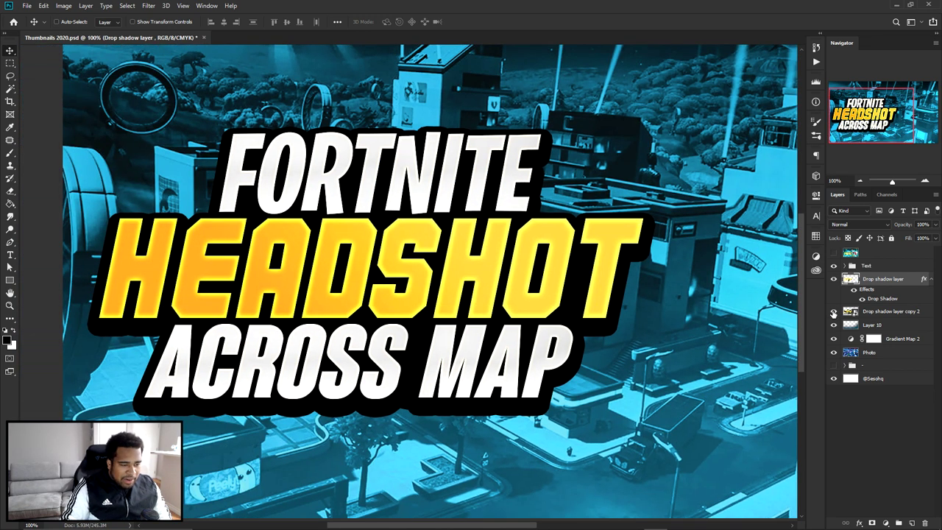
right_click(871, 316)
click(881, 308)
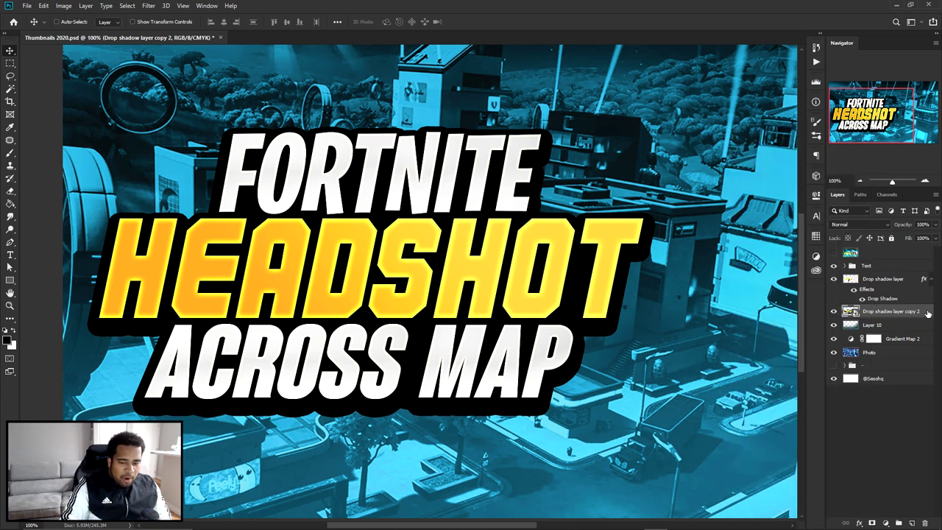
double_click(928, 314)
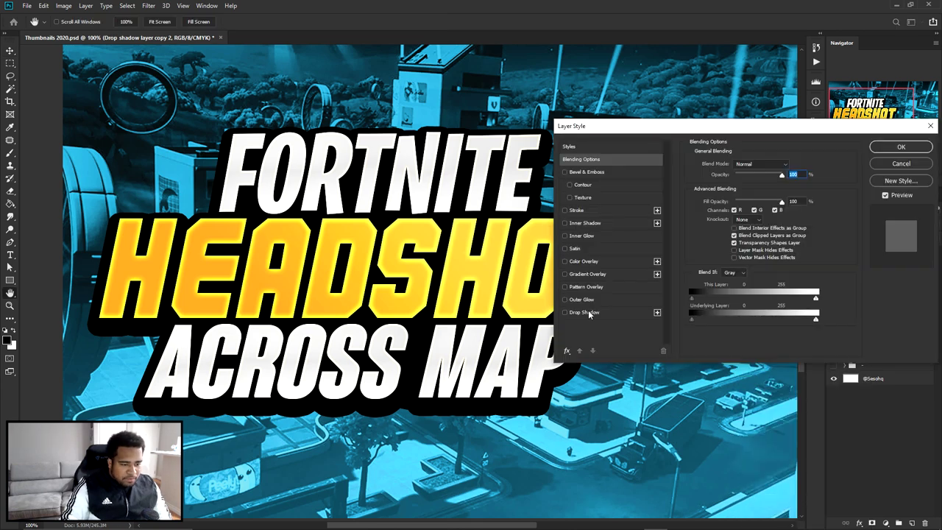
click(589, 312)
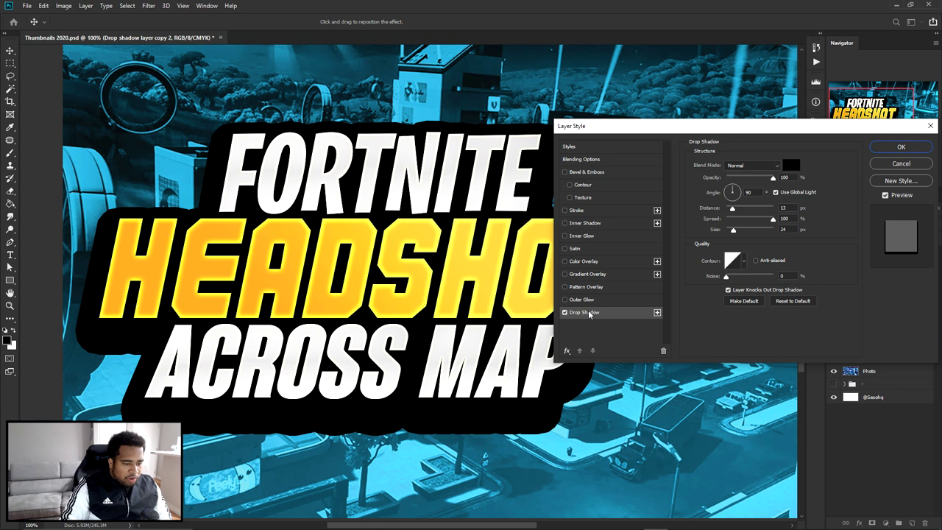
click(791, 164)
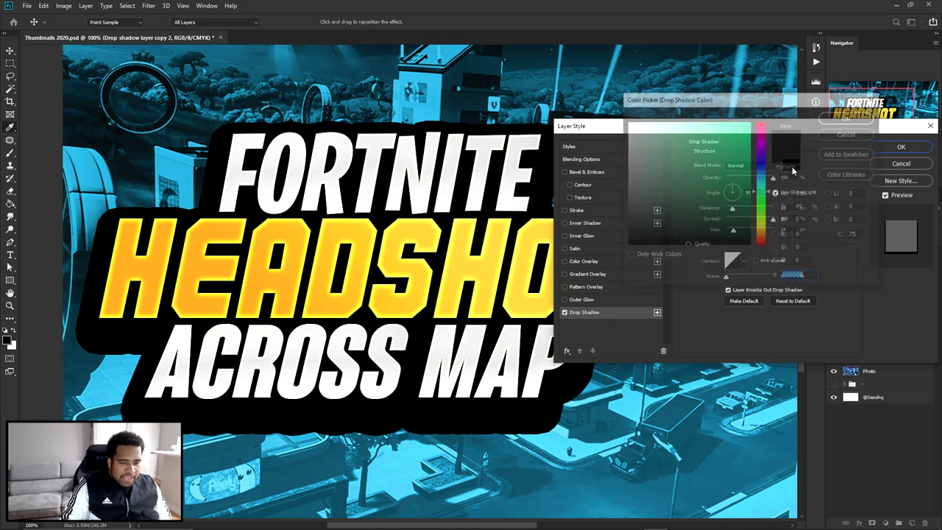
click(493, 260)
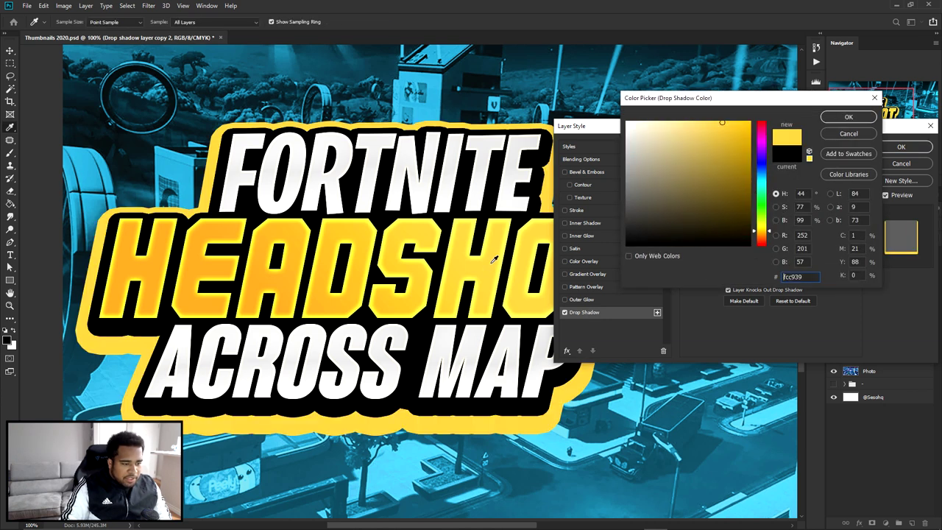
click(848, 117)
Set the yellow drop shadow to 8 px distance, 4 px size and an angle of 138°
drag(732, 210, 729, 229)
drag(727, 194, 730, 192)
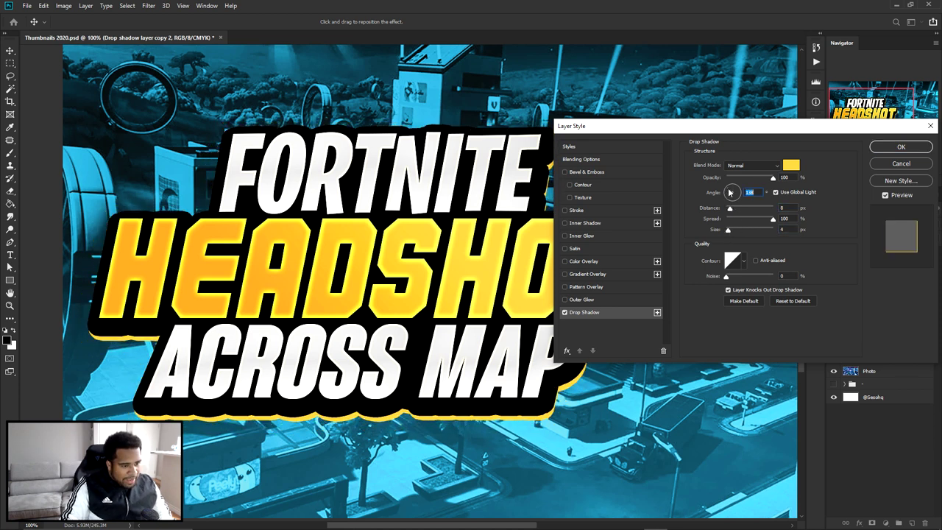
drag(731, 126, 703, 132)
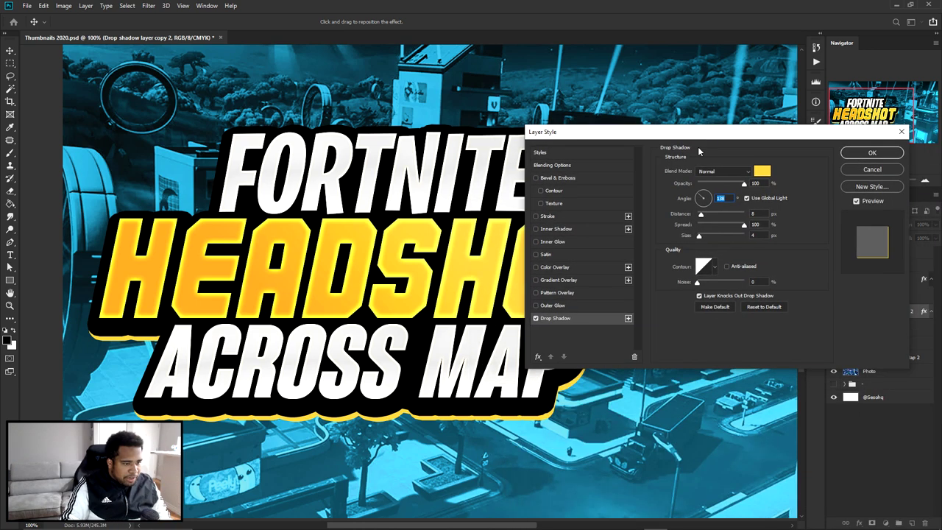
Add a light blue outer glow with a size of 150 px to Drop shadow layer copy 2
click(557, 306)
drag(696, 252, 727, 255)
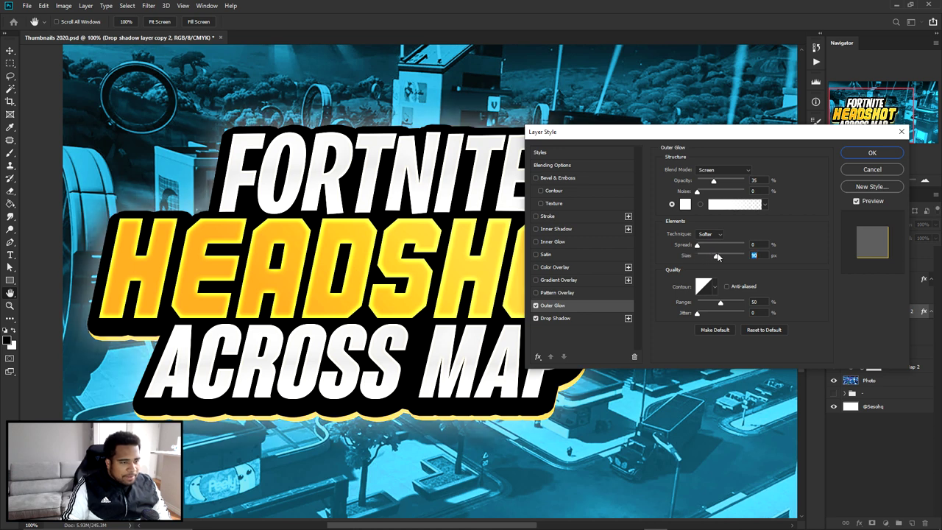
click(687, 204)
text(4bc9fd)
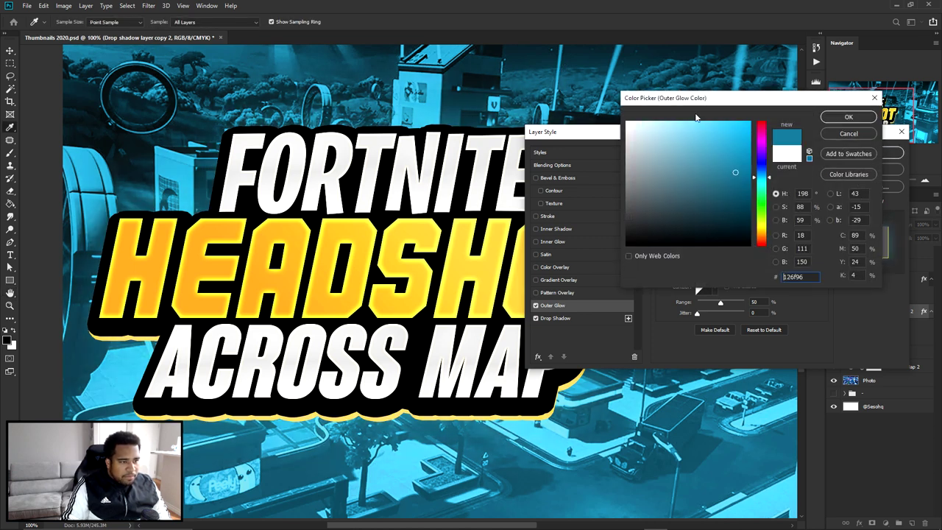
click(854, 119)
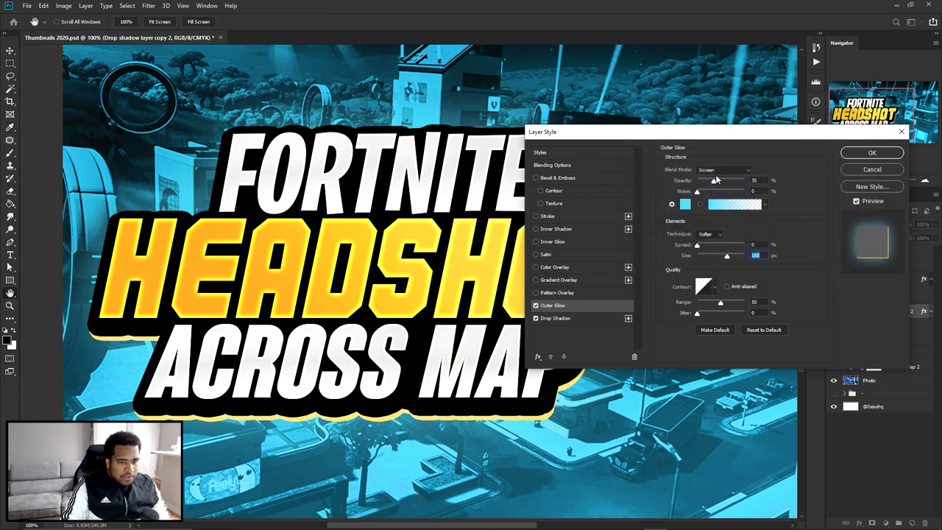
Blend the outer glow as Linear Dodge (Add) at 85% opacity and readjust its size
click(724, 170)
click(720, 267)
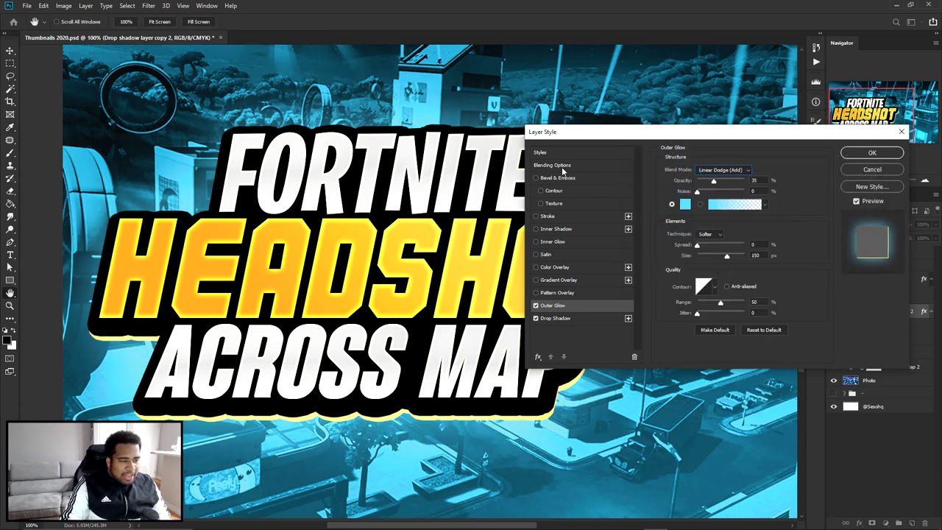
click(726, 181)
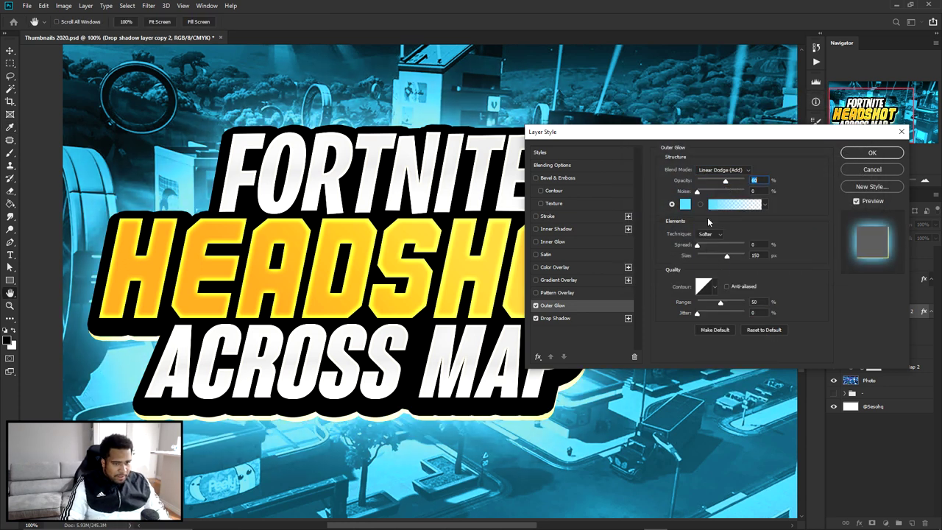
drag(726, 182, 738, 182)
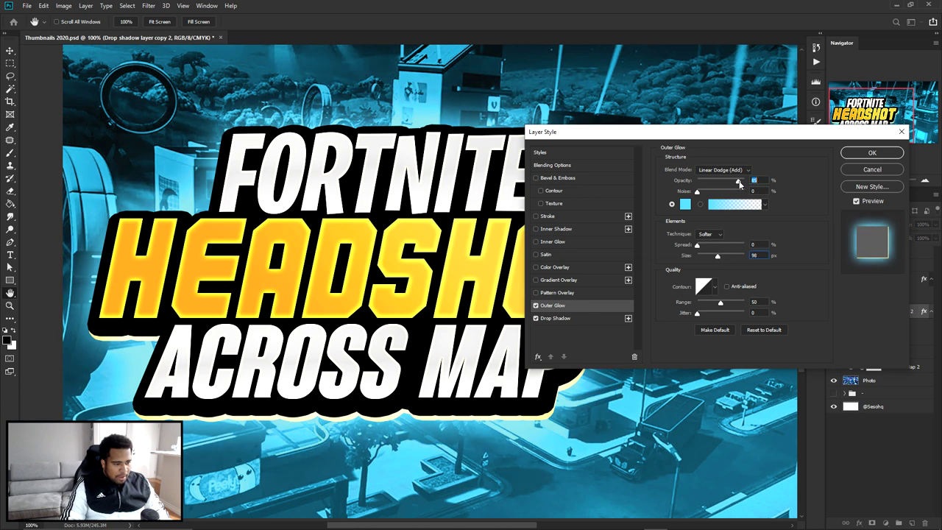
click(727, 257)
Darken the outer glow colour to blue #1081b0 and apply the layer style
click(686, 204)
click(742, 146)
drag(742, 146, 740, 159)
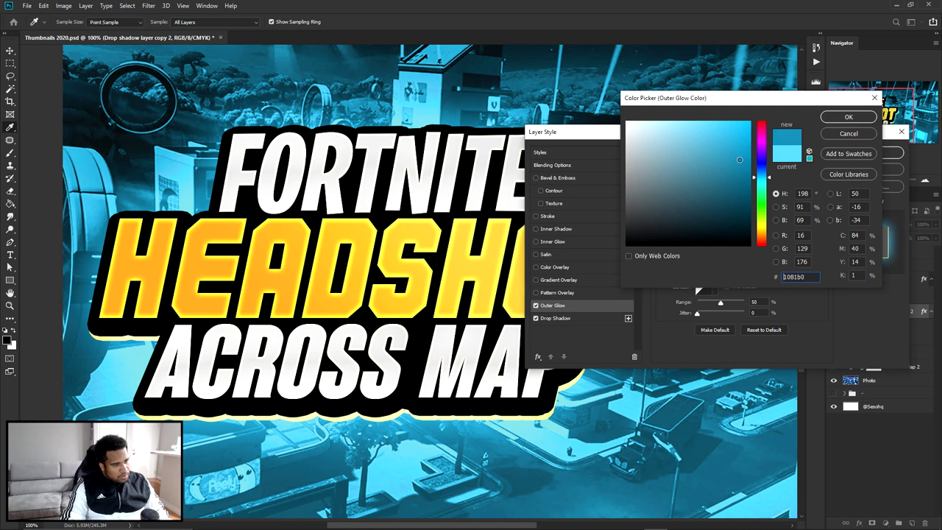
click(849, 118)
click(873, 152)
key(ctrl+minus)
key(ctrl+minus)
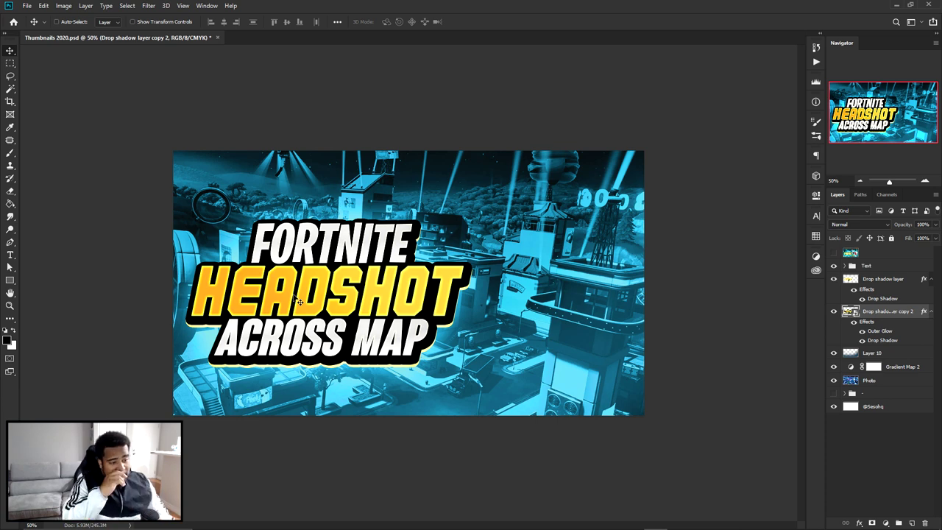
key(ctrl+plus)
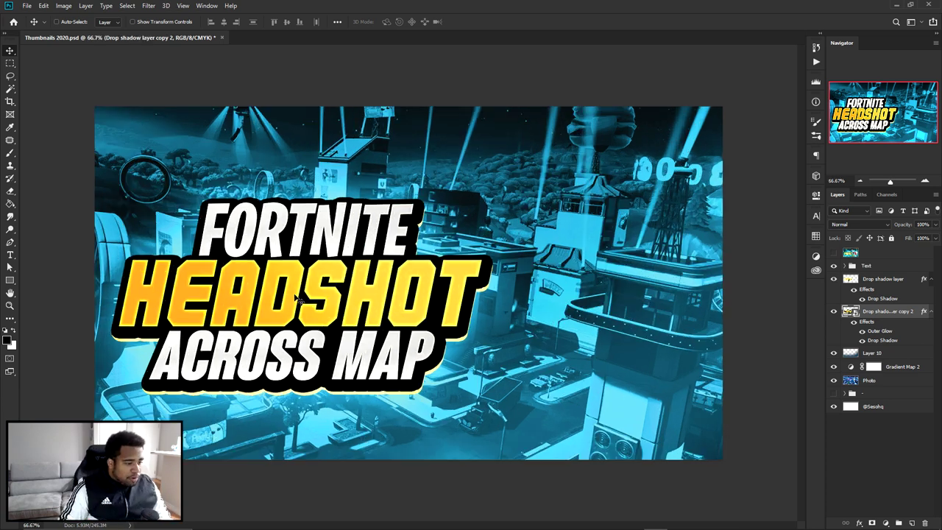
Create a layer above the Text group and dab large soft spots over the title in orange sampled from HEADSHOT
click(863, 266)
click(912, 522)
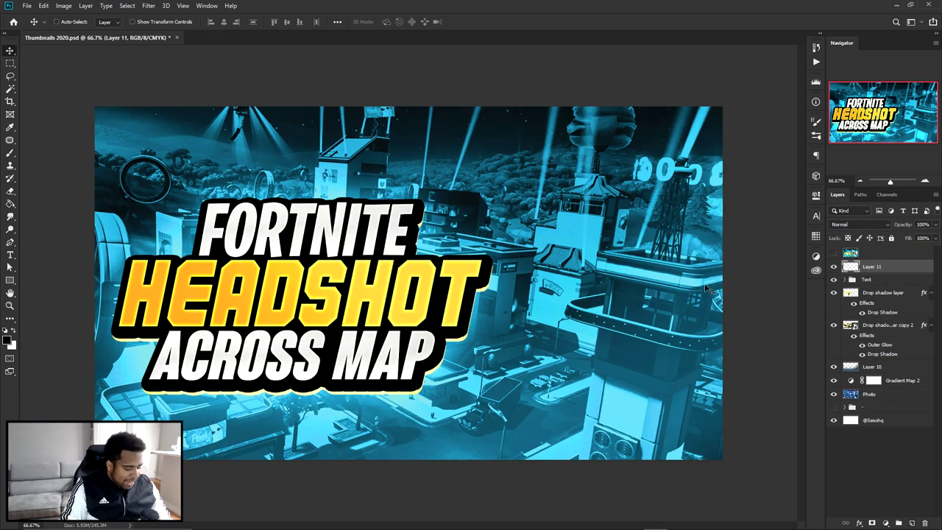
key(b)
mouse_move(290, 287)
alt+mouse_down()
mouse_move(262, 309)
mouse_move(288, 311)
alt+mouse_up()
mouse_move(307, 363)
alt+mouse_down()
mouse_move(309, 318)
mouse_move(282, 309)
mouse_move(291, 294)
alt+mouse_up()
alt+drag(226, 301, 237, 300)
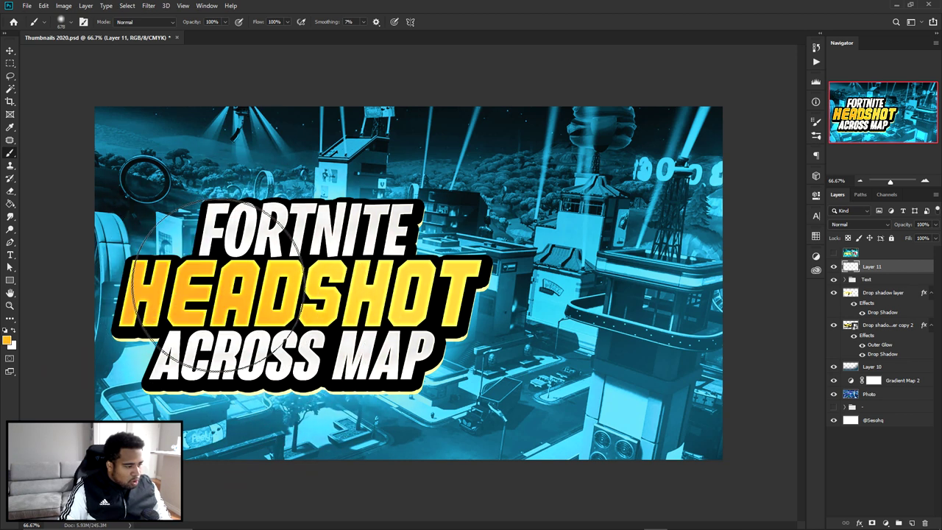
click(173, 289)
alt+drag(287, 303, 345, 295)
click(373, 331)
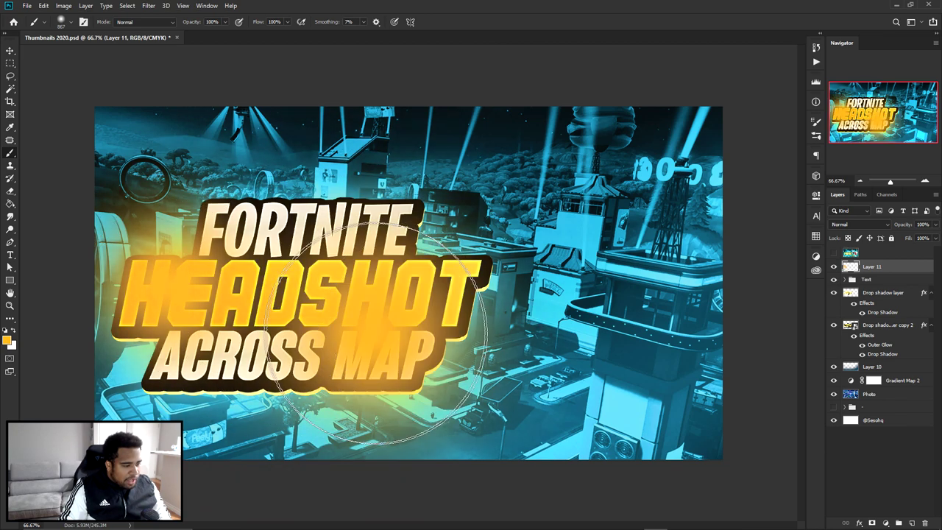
Set the orange glow layer to Linear Dodge (Add) and erase its outer parts with a large soft eraser
click(843, 226)
click(851, 321)
key(e)
alt+drag(400, 388, 238, 387)
click(398, 389)
click(104, 184)
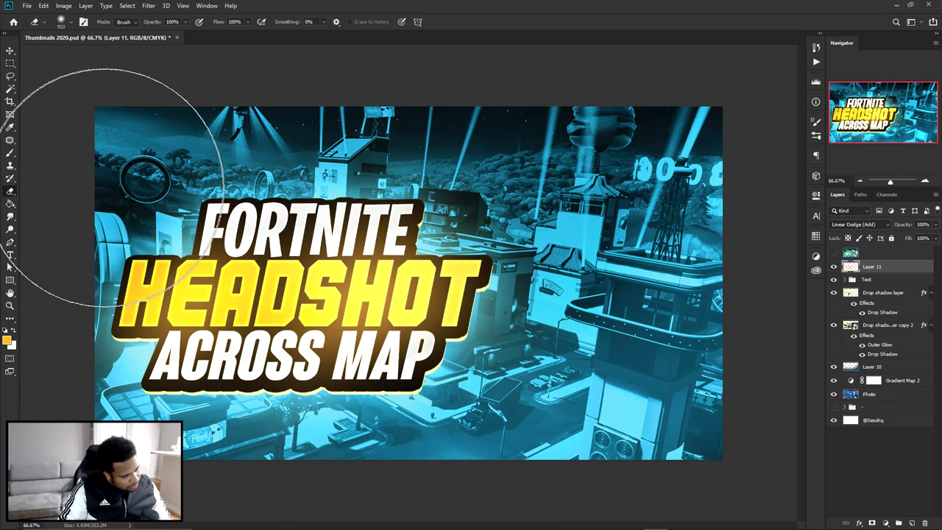
key(v)
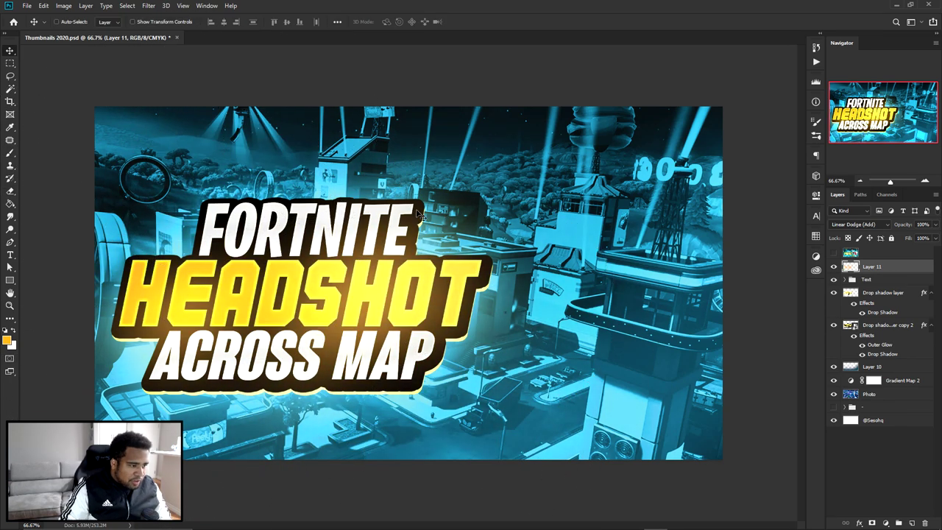
Create another layer on top and dab a large light blue glow over the title's left half, blended as Linear Dodge (Add)
click(913, 523)
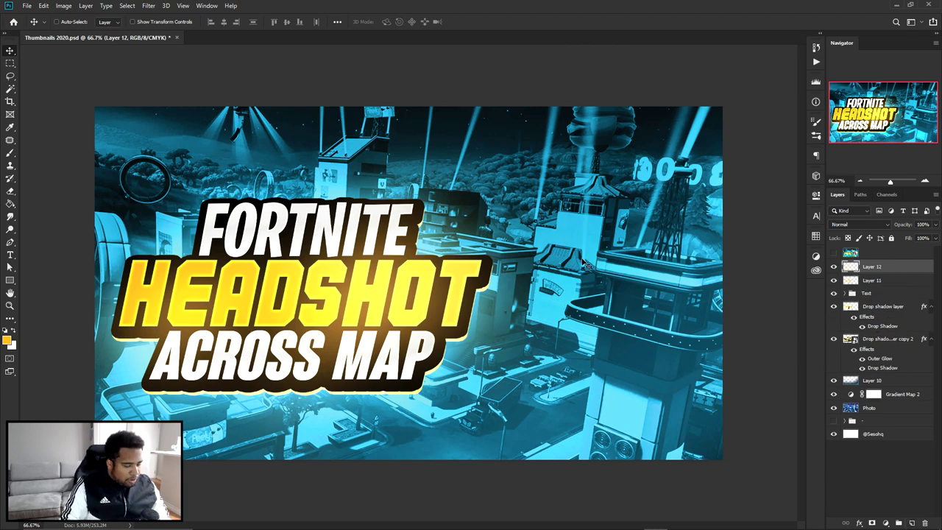
key(b)
alt+click(600, 217)
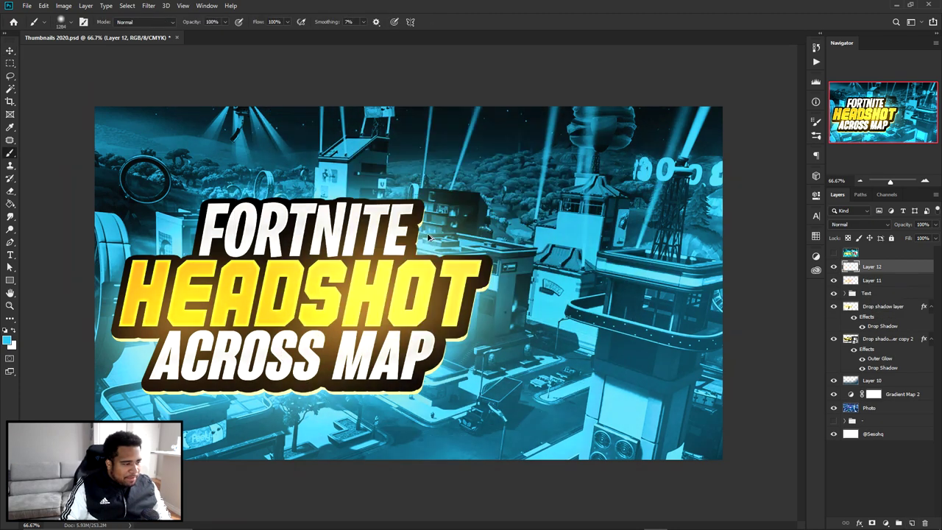
click(199, 241)
click(858, 224)
click(854, 320)
Try another dab below the title, undo it, and erase the blue glow near the title's right end
drag(391, 364, 309, 350)
click(451, 380)
key(ctrl+z)
key(e)
click(498, 264)
Shift the blue glow's hue and reduce its lightness with Hue/Saturation
key(ctrl+u)
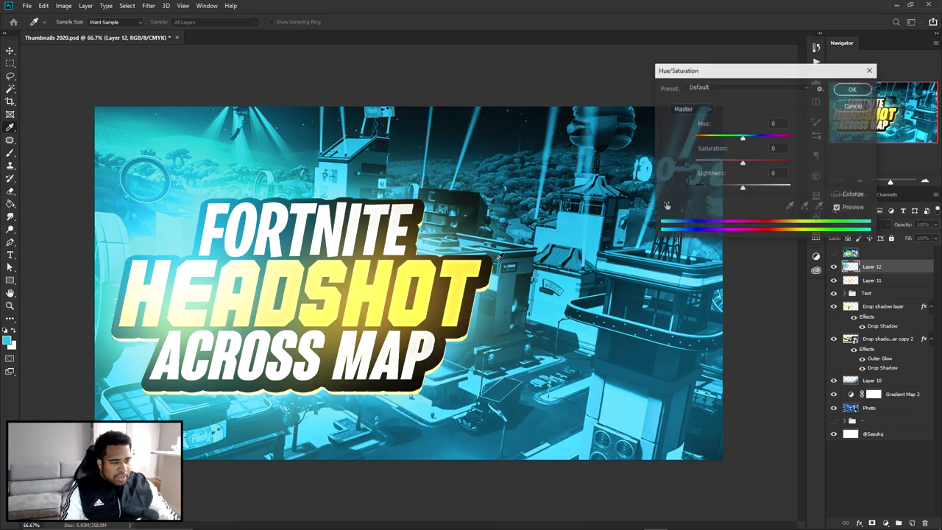
mouse_move(743, 139)
mouse_down()
mouse_move(730, 140)
mouse_move(773, 145)
mouse_move(754, 145)
mouse_up()
drag(742, 188, 719, 186)
click(848, 89)
Trim the outer left part of the blue glow with a larger soft eraser
key(ctrl+minus)
key(ctrl+minus)
mouse_move(343, 237)
mouse_down()
mouse_move(422, 237)
mouse_move(395, 237)
mouse_up()
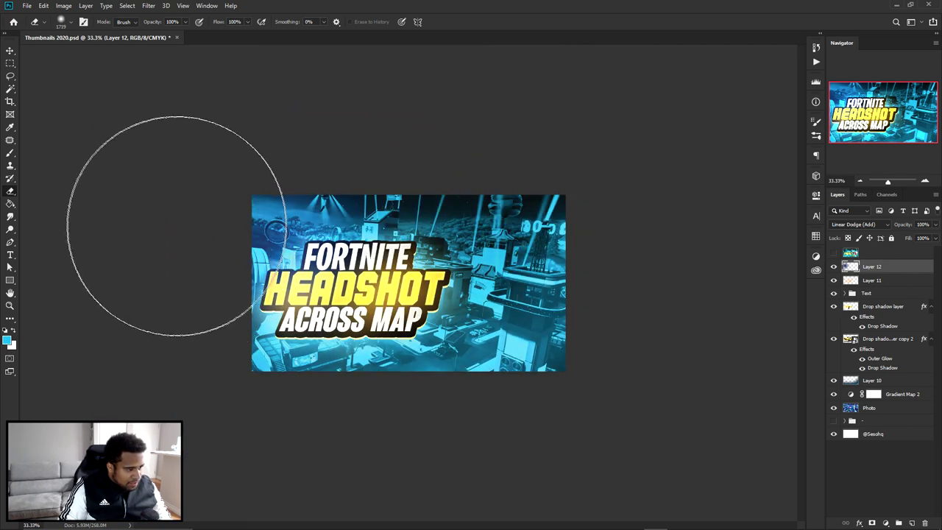
key(v)
key(ctrl+plus)
key(ctrl+plus)
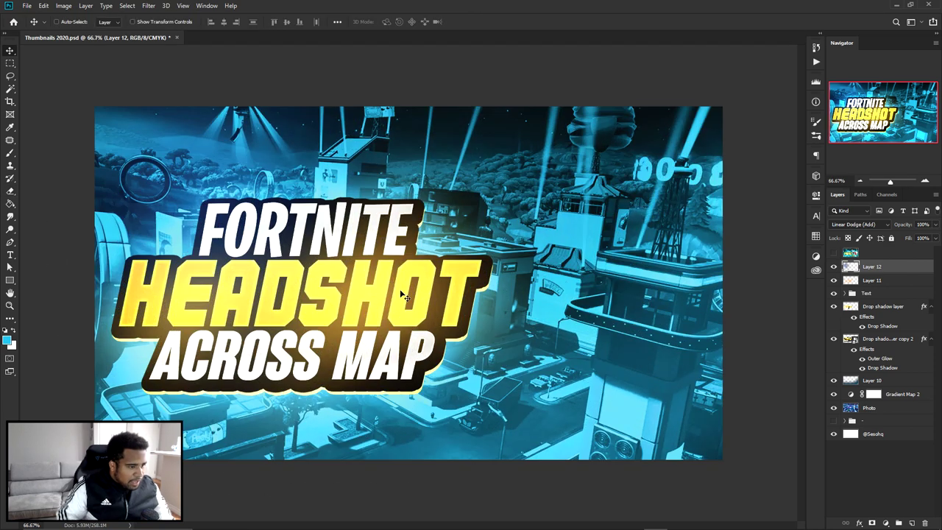
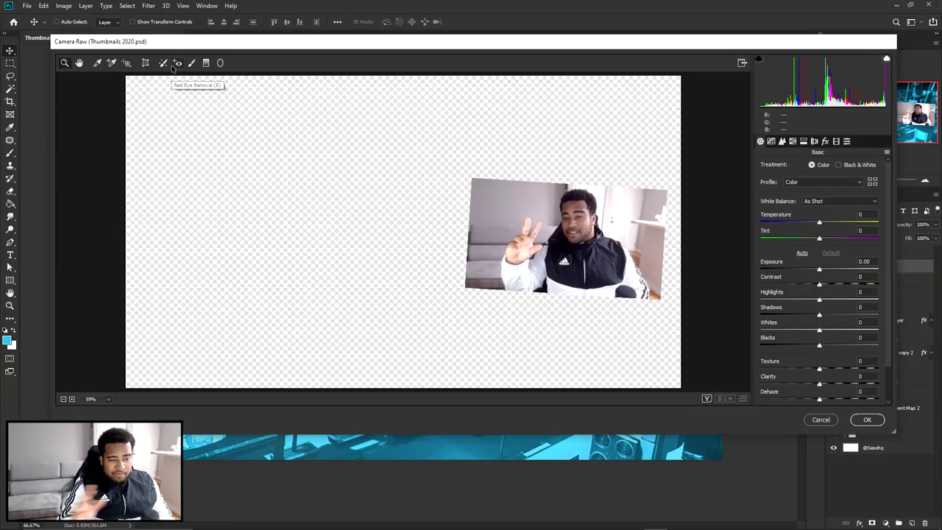
In Camera Raw, set the webcam photo to Clarity +43, Exposure +0.40, Blacks -23, Highlights +25 and Shadows -15
click(507, 218)
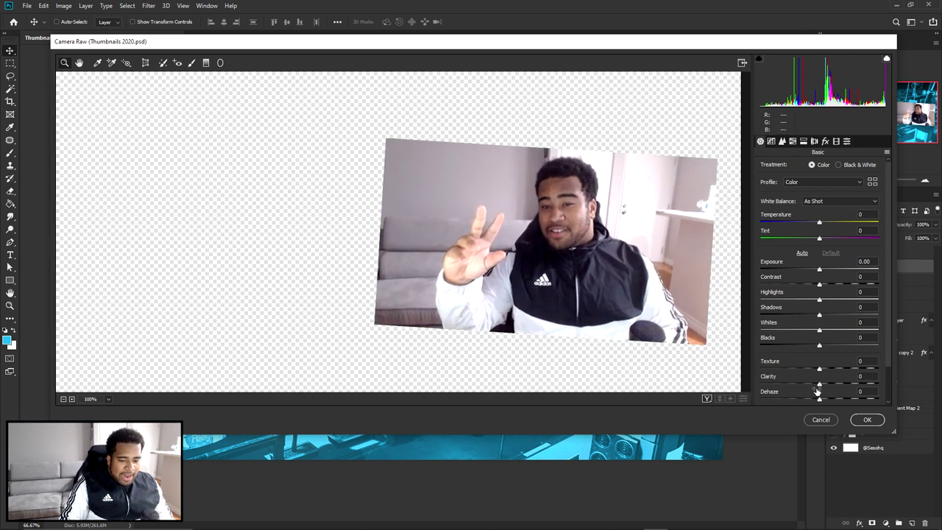
drag(817, 384, 845, 384)
drag(820, 269, 826, 274)
drag(819, 347, 805, 346)
mouse_move(820, 301)
mouse_down()
mouse_move(835, 304)
mouse_move(812, 317)
mouse_up()
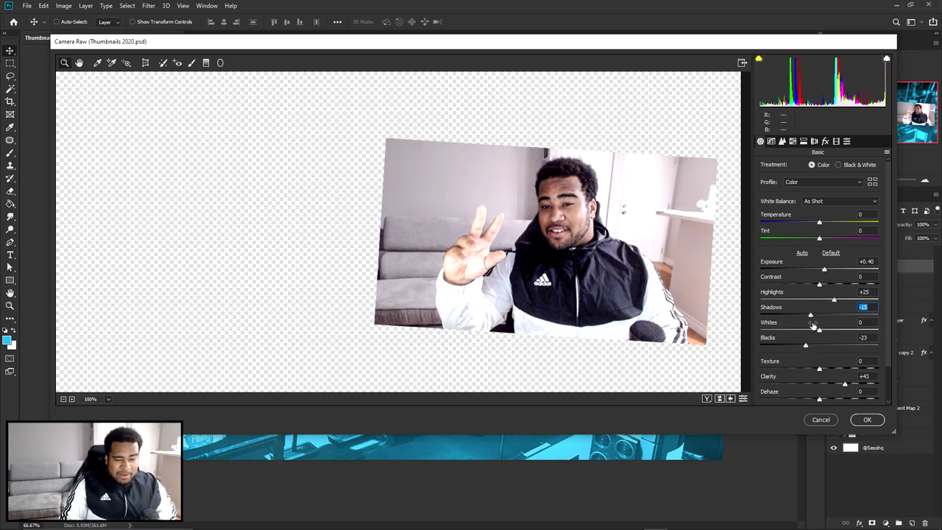
Lower the photo's whites strongly, raise its clarity a little more, and apply the Camera Raw filter
drag(820, 330, 768, 333)
drag(845, 385, 852, 388)
click(867, 420)
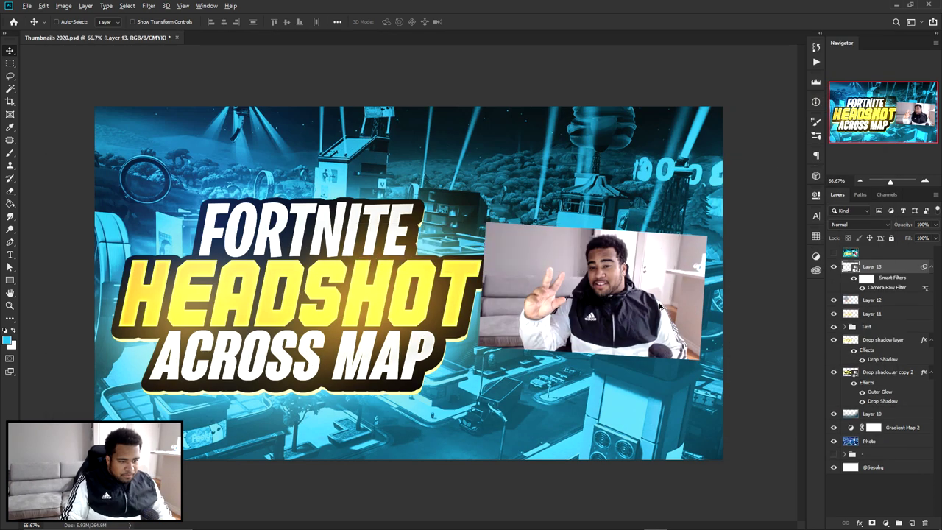
Shift the webcam photo on Layer 13 slightly toward the title
scroll(653, 308, up, 1)
drag(611, 242, 601, 273)
key(ctrl+z)
scroll(612, 269, down, 1)
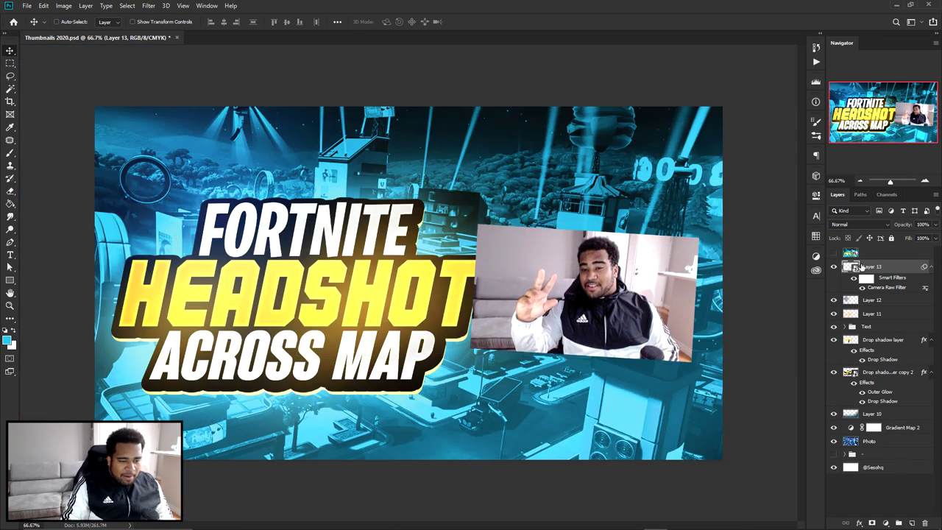
Add an Inner Glow to the webcam photo's layer with 50% opacity and a size of 32 px
double_click(866, 268)
drag(581, 132, 104, 99)
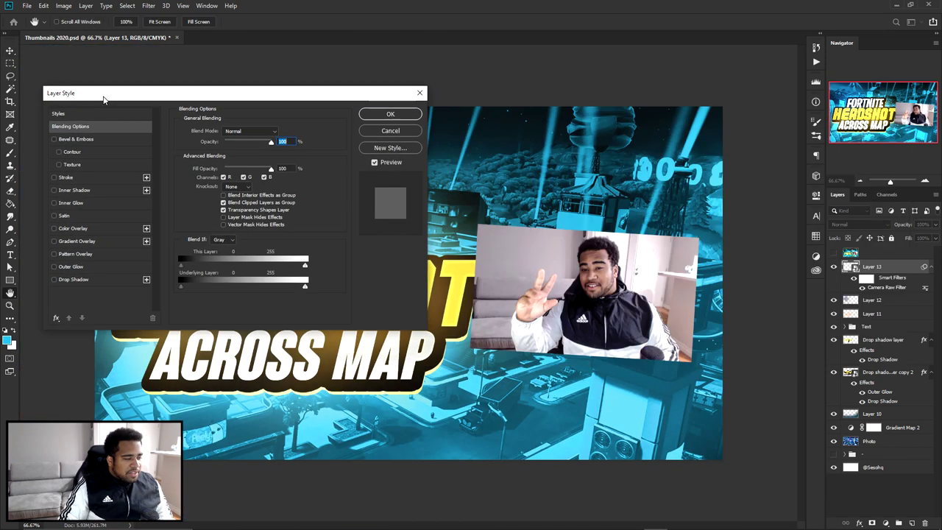
click(68, 202)
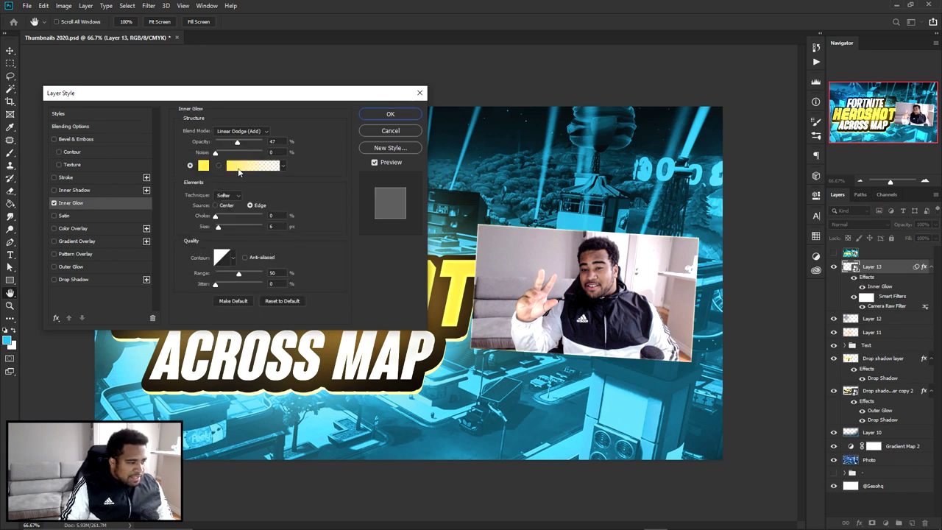
drag(220, 226, 224, 226)
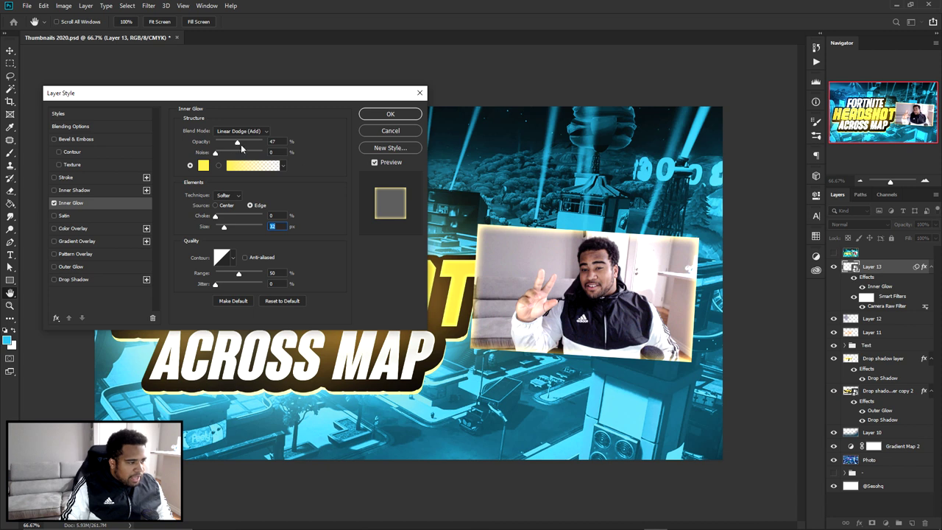
text(50)
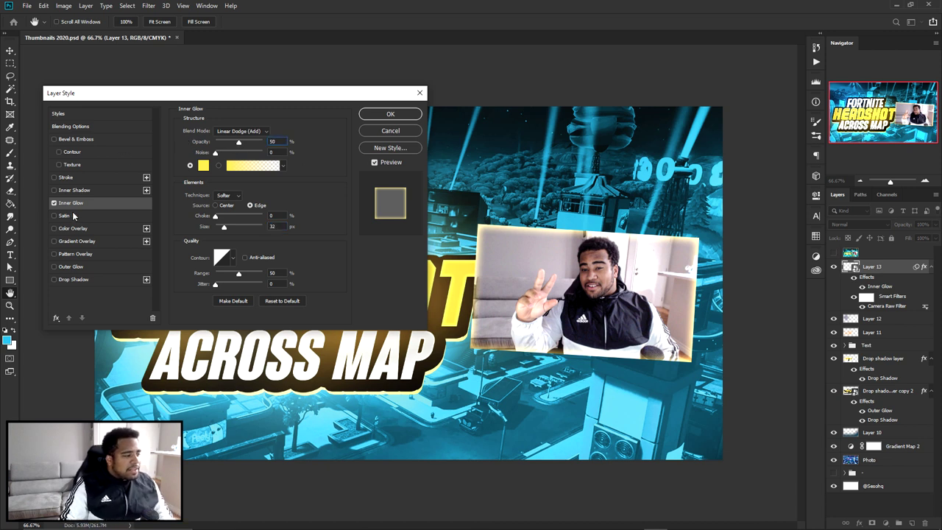
Add a brighter blue Outer Glow to the webcam photo, with about 42% opacity and a size of 92 px
click(75, 269)
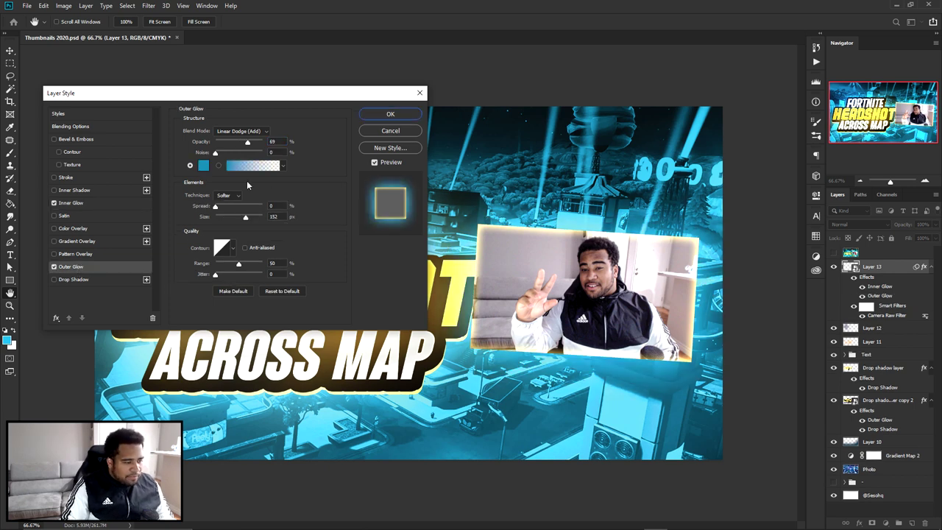
click(204, 166)
click(735, 143)
click(828, 118)
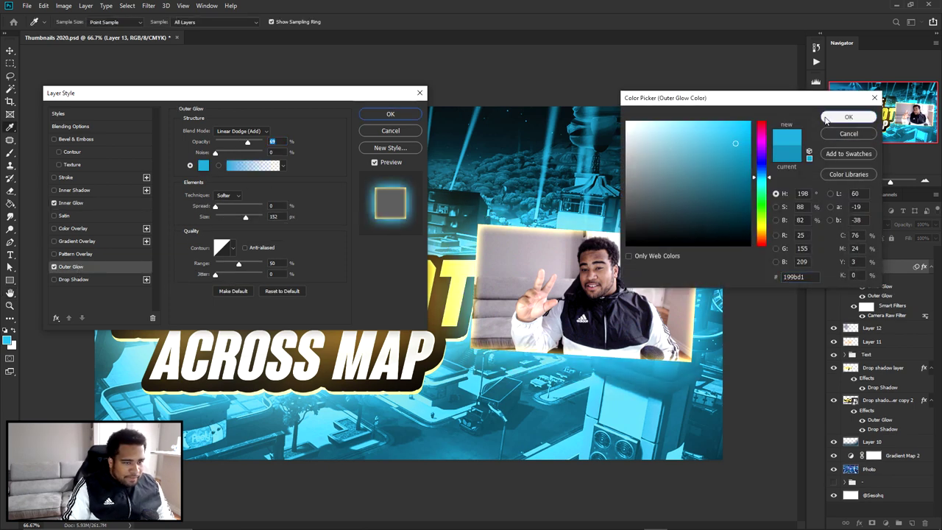
click(848, 117)
drag(248, 144, 252, 144)
mouse_move(246, 218)
mouse_down()
mouse_move(225, 218)
mouse_move(236, 219)
mouse_up()
drag(251, 141, 270, 148)
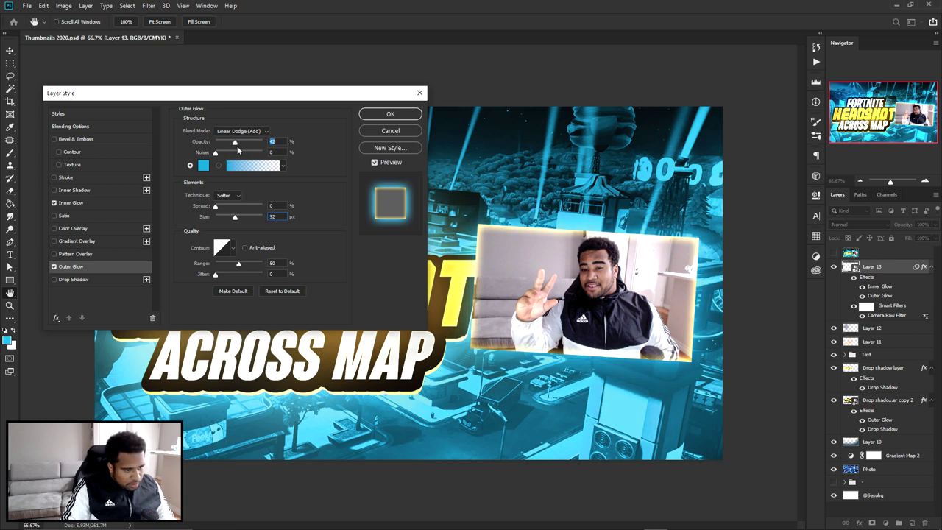
Change the photo's Inner Glow color to light blue sampled from the artwork and apply the layer style
click(92, 202)
click(204, 165)
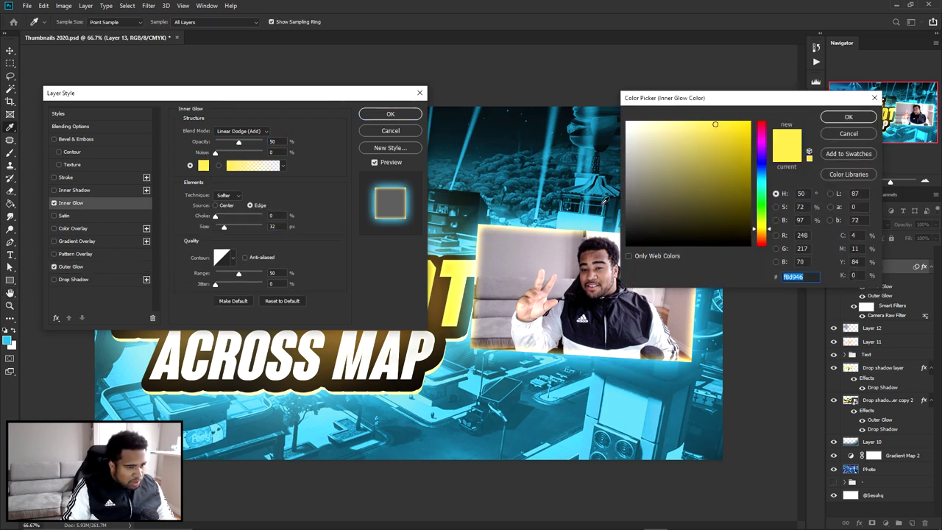
click(593, 221)
click(847, 118)
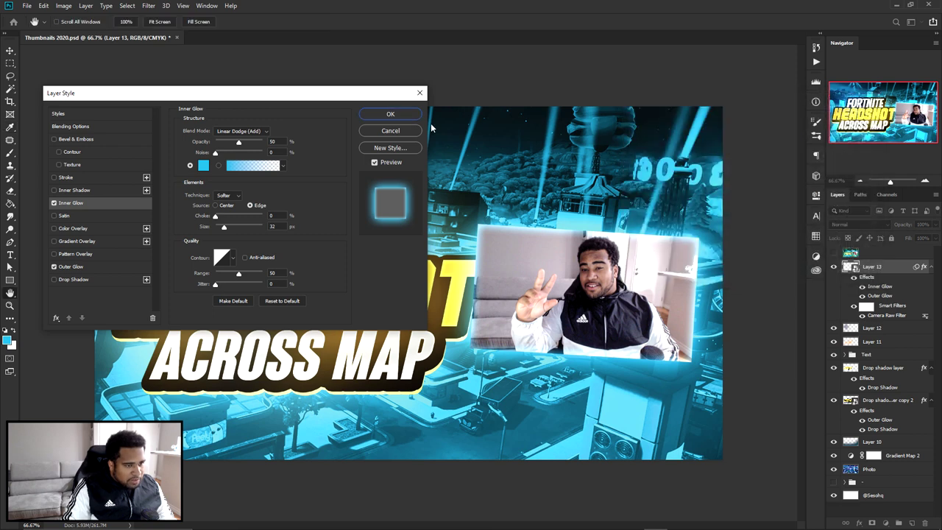
click(392, 114)
Tilt the webcam photo slightly more clockwise and reposition it beside the title, nudging it up a little
mouse_move(588, 287)
mouse_down()
mouse_move(644, 249)
mouse_move(589, 259)
mouse_move(589, 290)
mouse_up()
key(ctrl+t)
mouse_move(712, 228)
mouse_down()
mouse_move(725, 221)
mouse_move(717, 239)
mouse_up()
key(Return)
mouse_move(600, 293)
mouse_down()
mouse_move(597, 282)
mouse_move(586, 288)
mouse_move(620, 295)
mouse_move(597, 289)
mouse_up()
key(Up)
key(Up)
key(Up)
key(Up)
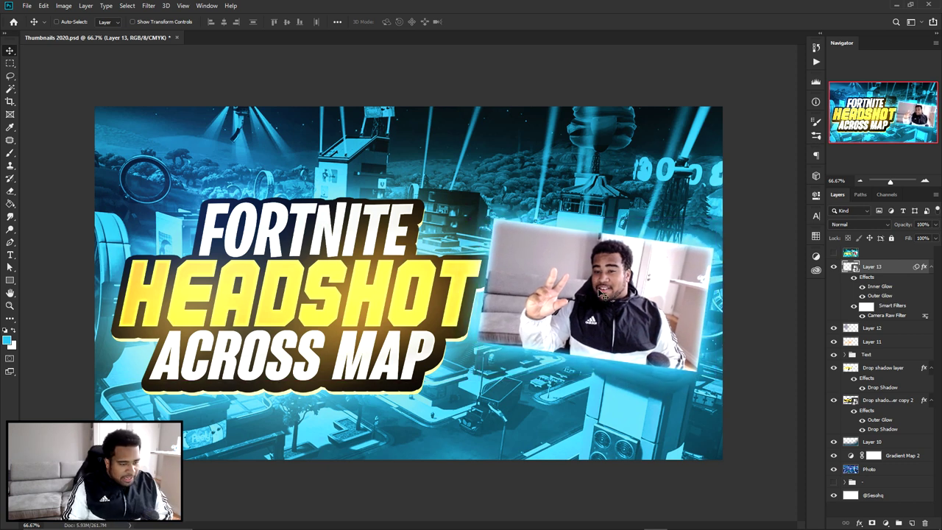
Add the text WOAH! in white above the webcam photo
key(t)
click(508, 180)
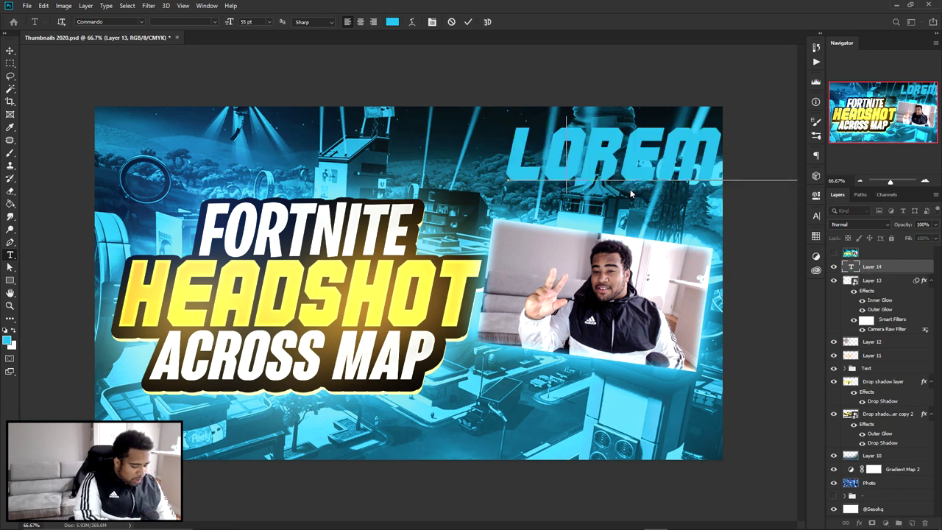
text(WOAH!)
key(ctrl+a)
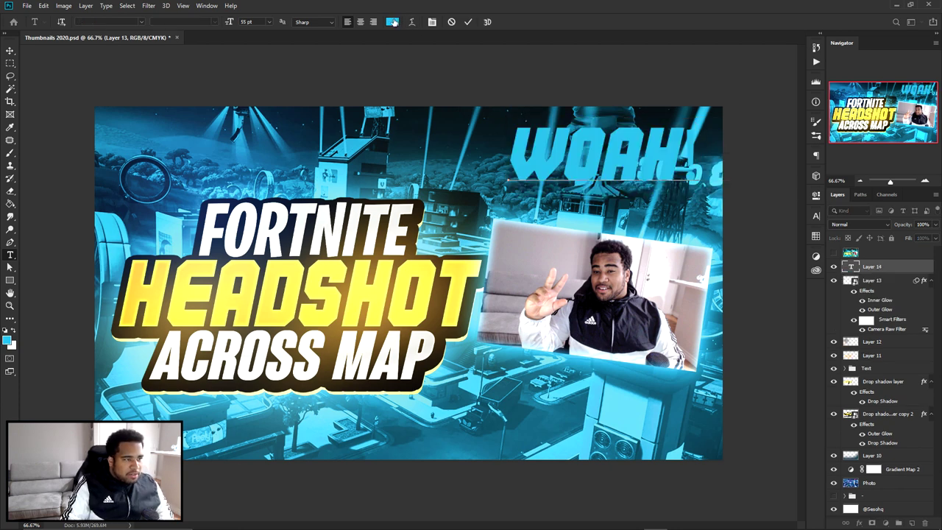
click(392, 21)
click(627, 121)
click(849, 118)
Set the WOAH! text in Burbank Big Condensed Bold, shrink it to about 34 pt and tilt it slightly counterclockwise
click(815, 216)
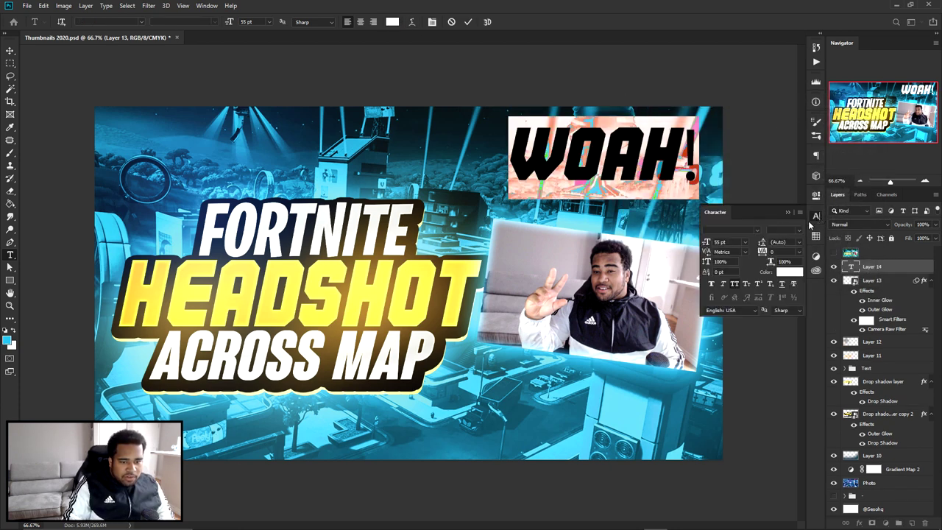
click(758, 231)
scroll(754, 456, down, 6)
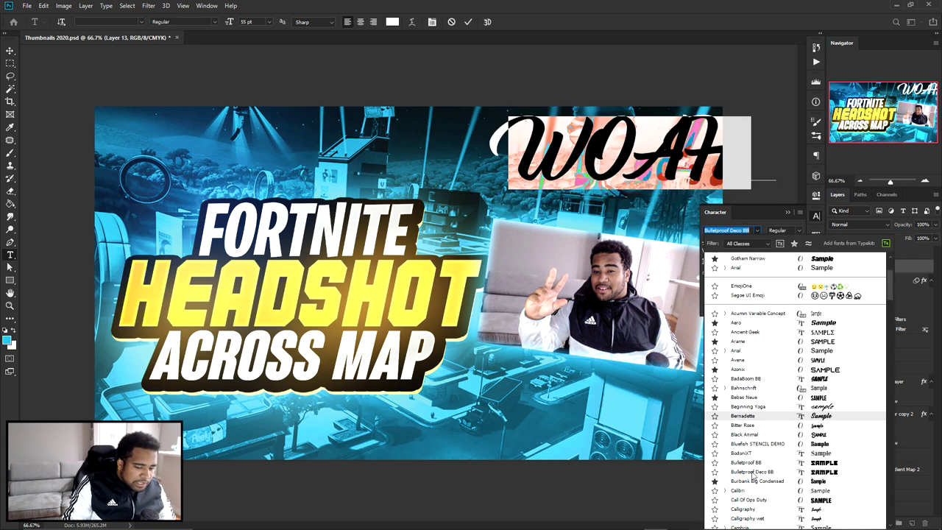
click(752, 391)
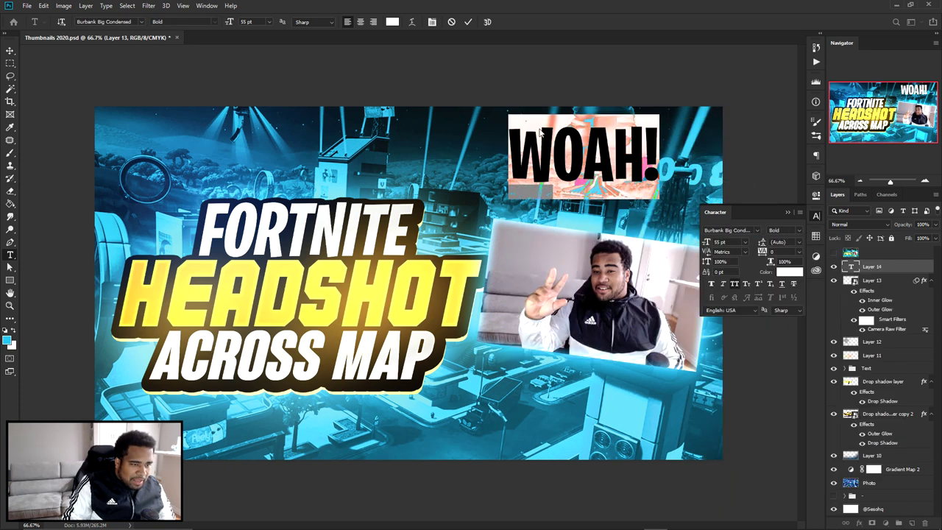
click(468, 21)
key(ctrl+t)
drag(659, 113, 600, 141)
key(Return)
Recolor only the exclamation mark of WOAH! in golden yellow
key(t)
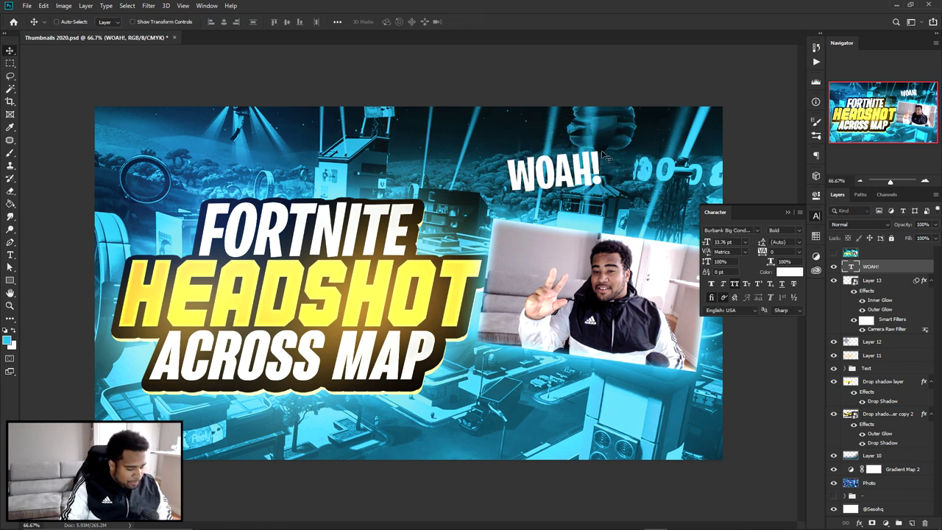
click(393, 22)
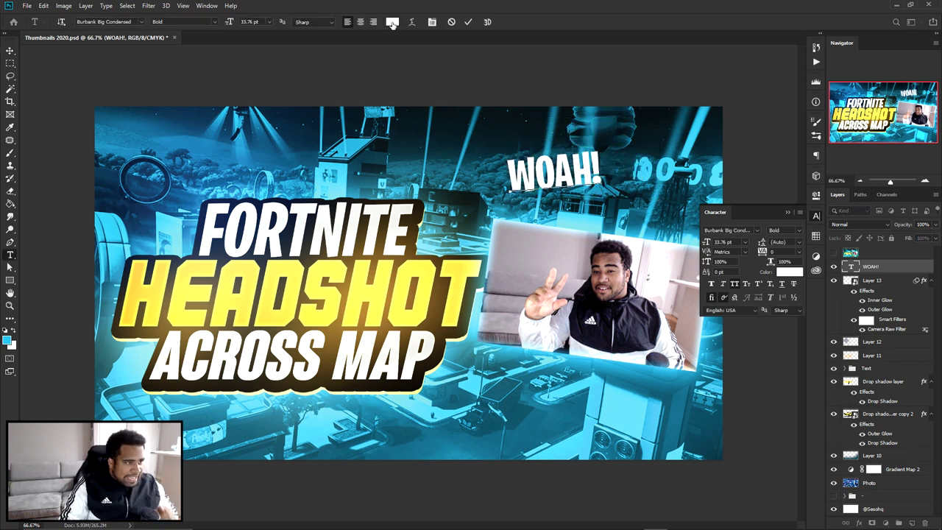
click(422, 276)
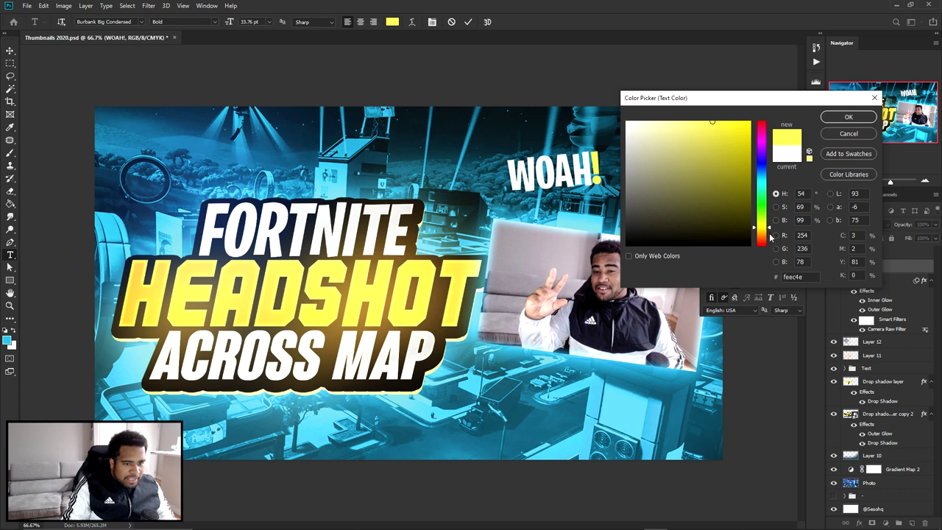
click(766, 233)
click(824, 117)
click(468, 21)
Duplicate the WOAH! text below the webcam photo and replace the copy's wording with NO WAY!@
key(v)
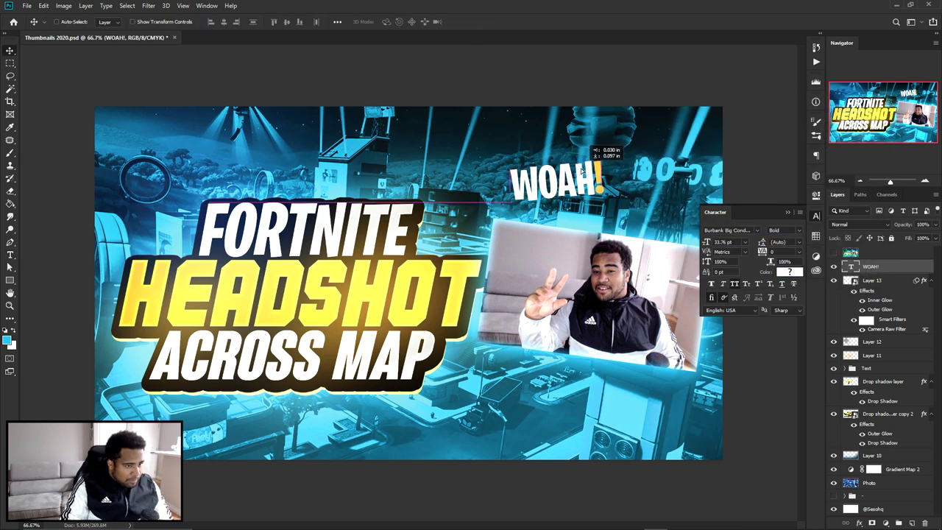
drag(597, 163, 645, 406)
key(ctrl+t)
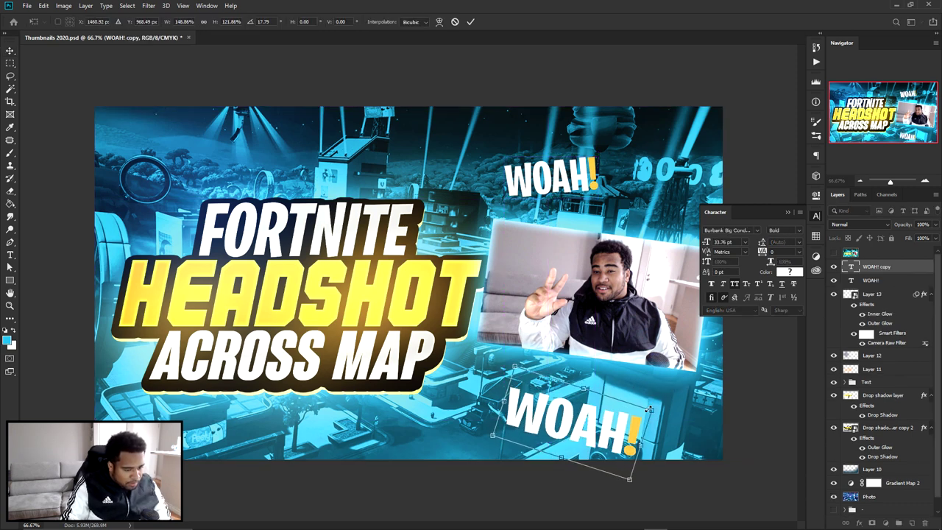
key(Return)
drag(590, 428, 580, 418)
double_click(582, 419)
text(NO WAY!@)
click(469, 21)
Shrink the NO WAY!@ text to about 24 pt, tilt it counterclockwise and place it under the photo
key(ctrl+t)
drag(714, 366, 574, 392)
drag(594, 434, 595, 415)
key(Return)
drag(558, 447, 616, 380)
key(ctrl+t)
key(Return)
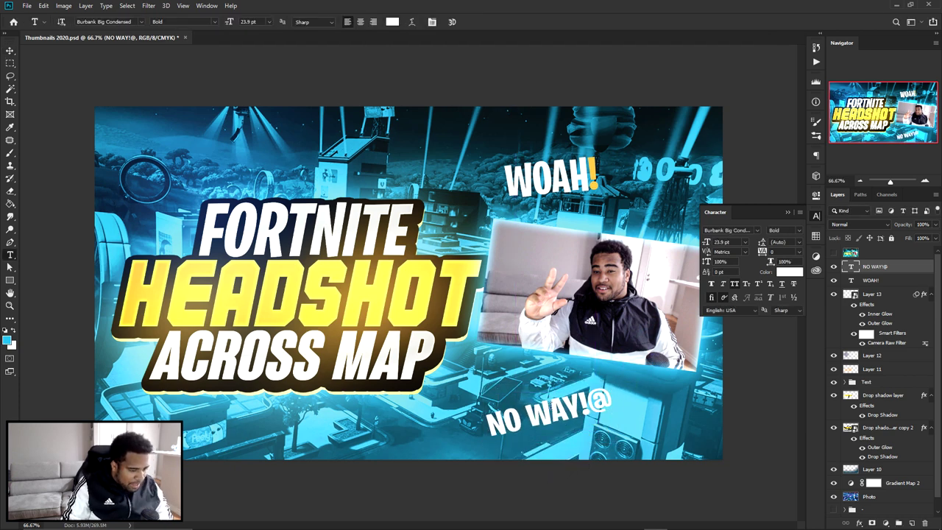
Recolor the word WAY in golden yellow ffbd20
drag(528, 411, 577, 403)
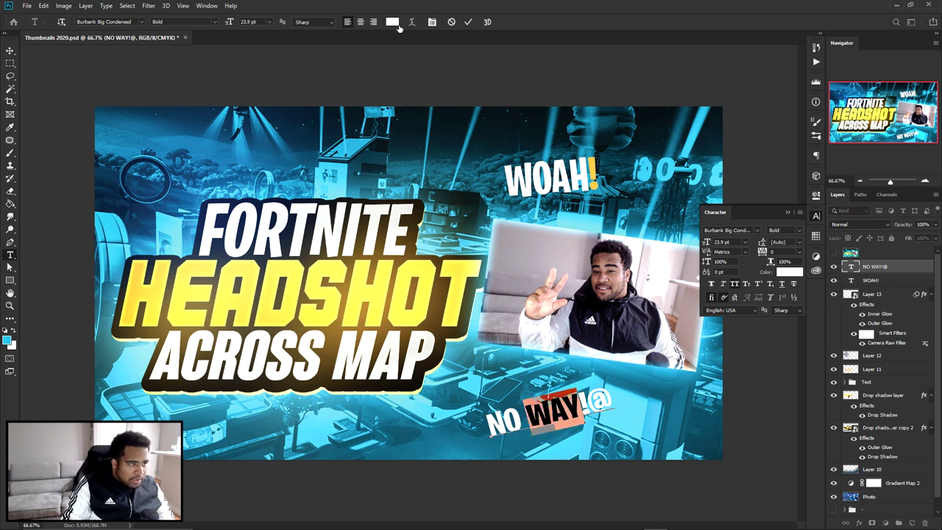
click(392, 23)
text(fee94c)
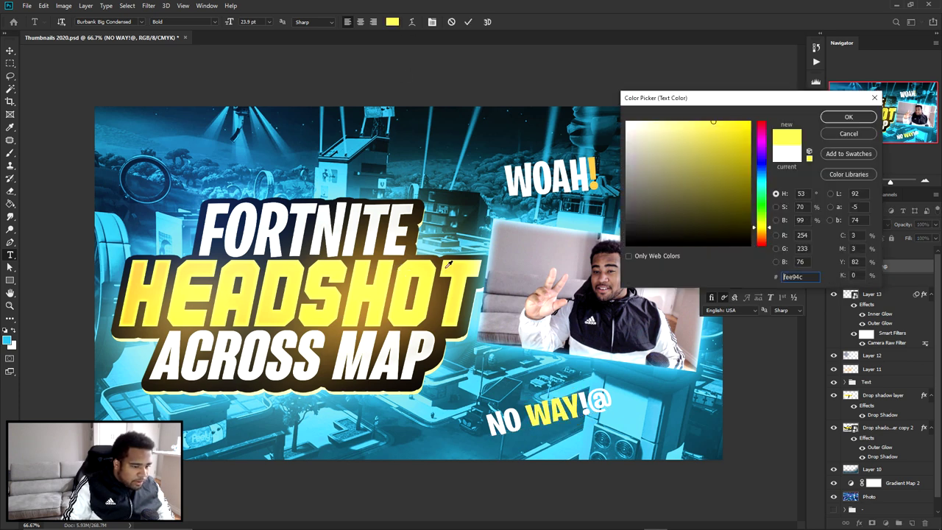
click(763, 231)
mouse_move(719, 143)
mouse_down()
mouse_move(730, 108)
mouse_move(735, 120)
mouse_up()
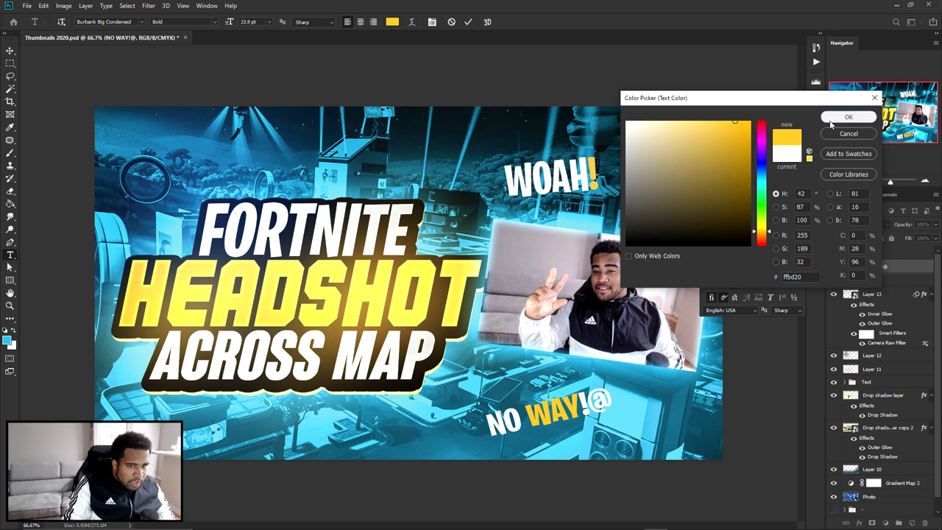
click(836, 119)
Give the NO WAY!@ text a black Drop Shadow with 57% opacity, 7 px distance, 0% spread and 0 px size
double_click(908, 267)
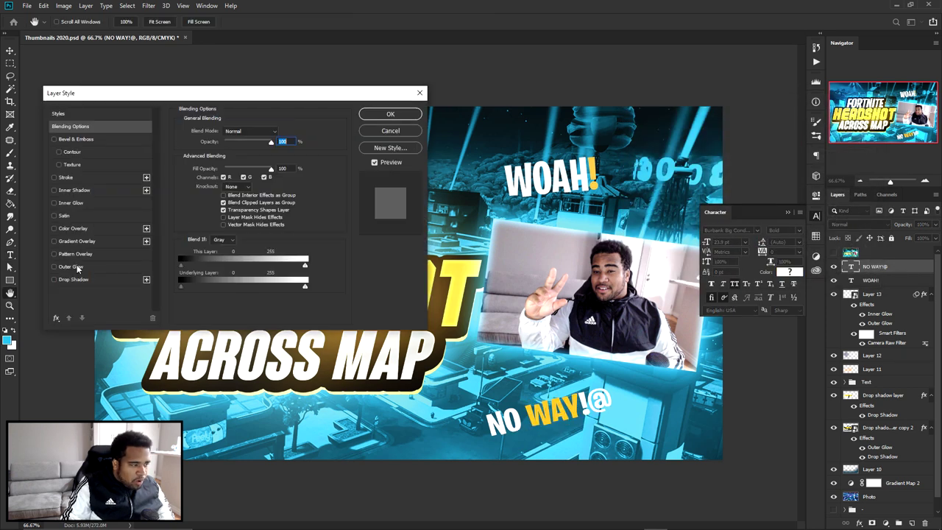
click(74, 279)
drag(267, 187, 170, 190)
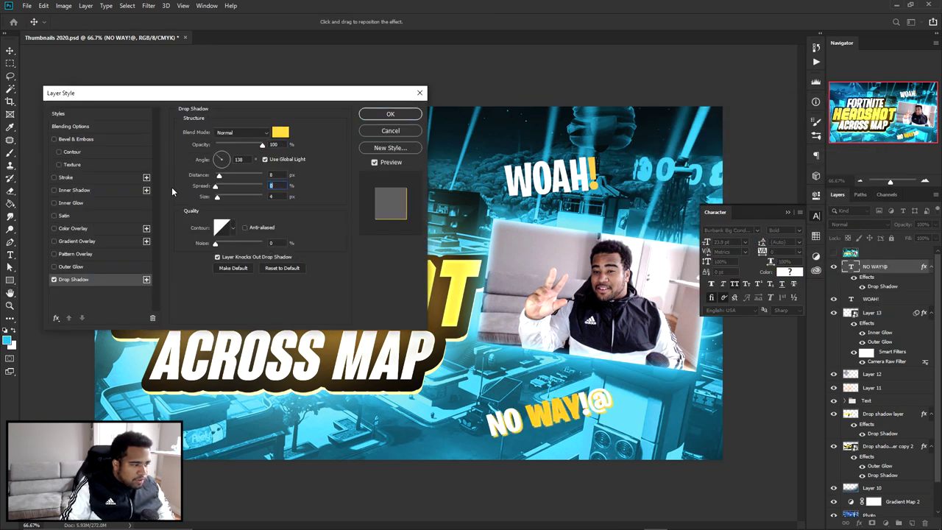
click(280, 134)
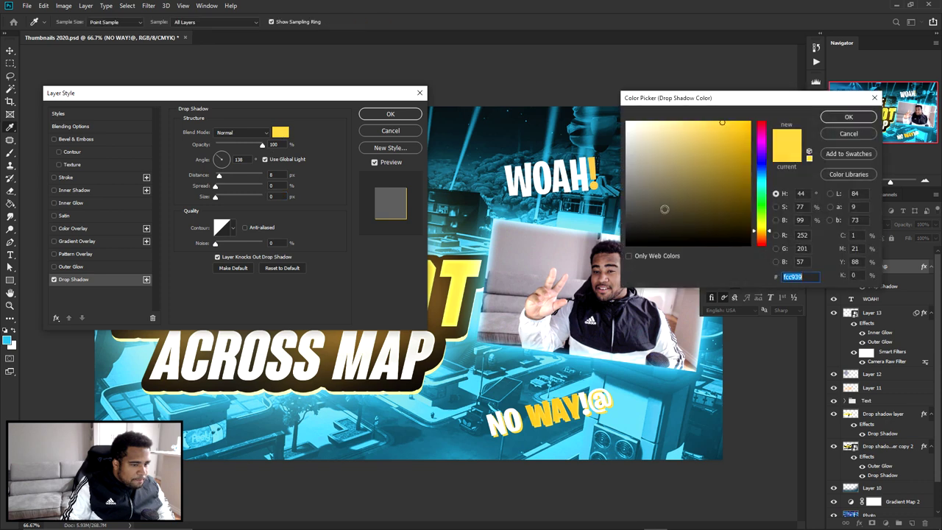
click(707, 240)
click(848, 121)
drag(222, 177, 220, 177)
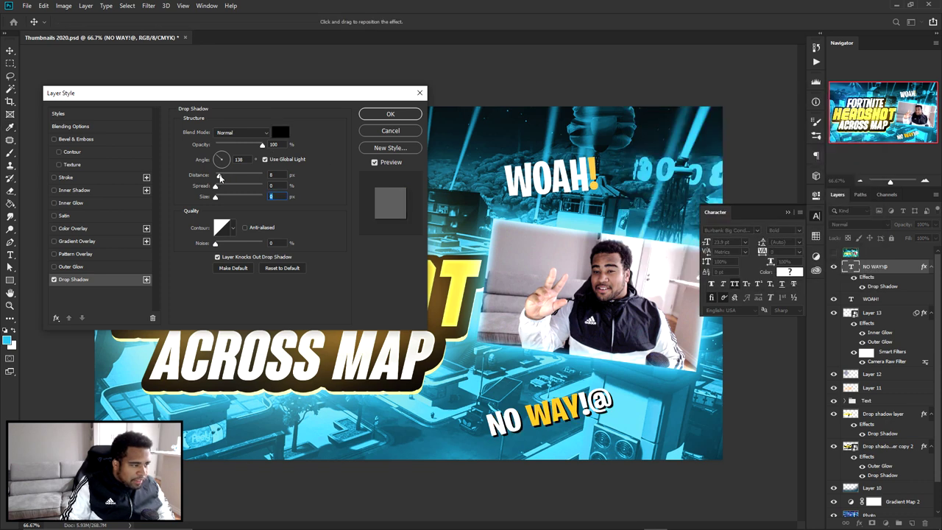
drag(262, 145, 242, 147)
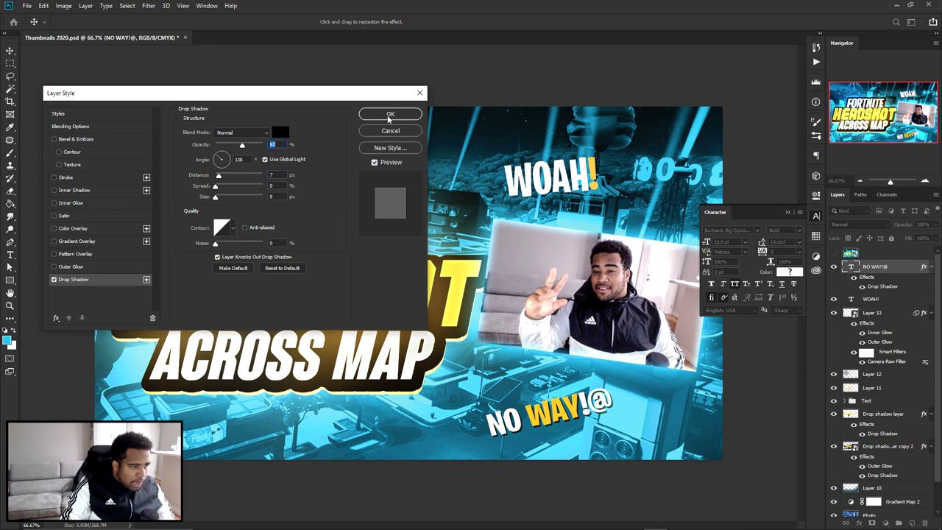
click(388, 115)
Copy the NO WAY!@ layer style onto the WOAH! text
right_click(883, 267)
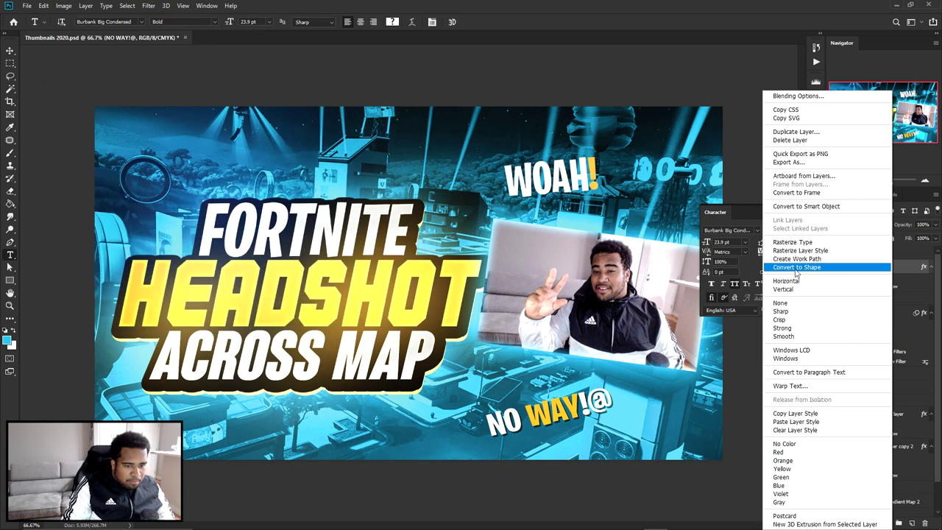
click(795, 413)
key(v)
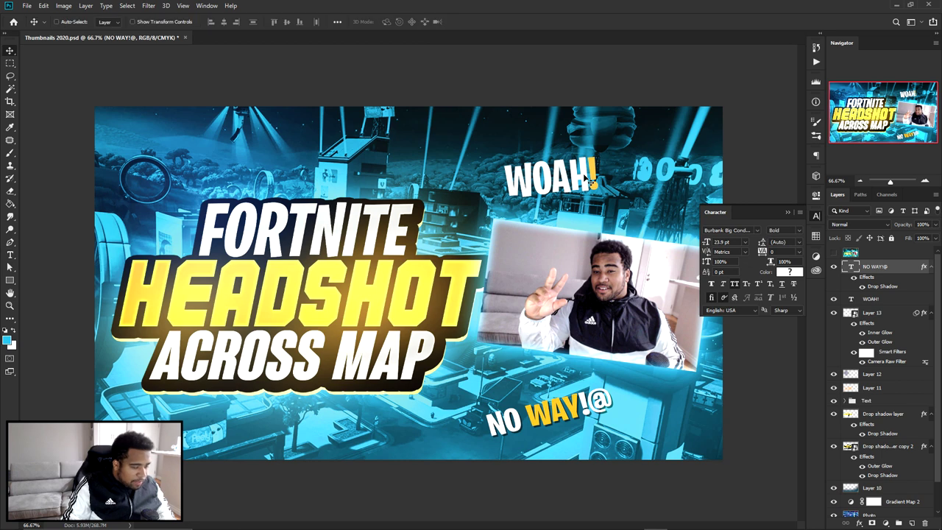
click(876, 299)
right_click(891, 299)
click(793, 422)
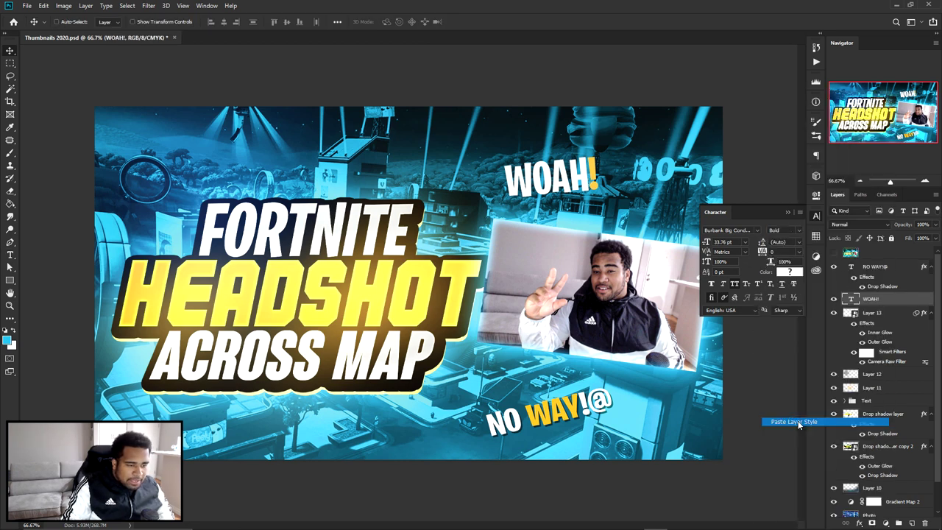
Paint a soft spot of the text's golden yellow over WAY on a new layer set to Linear Dodge (Add)
click(553, 409)
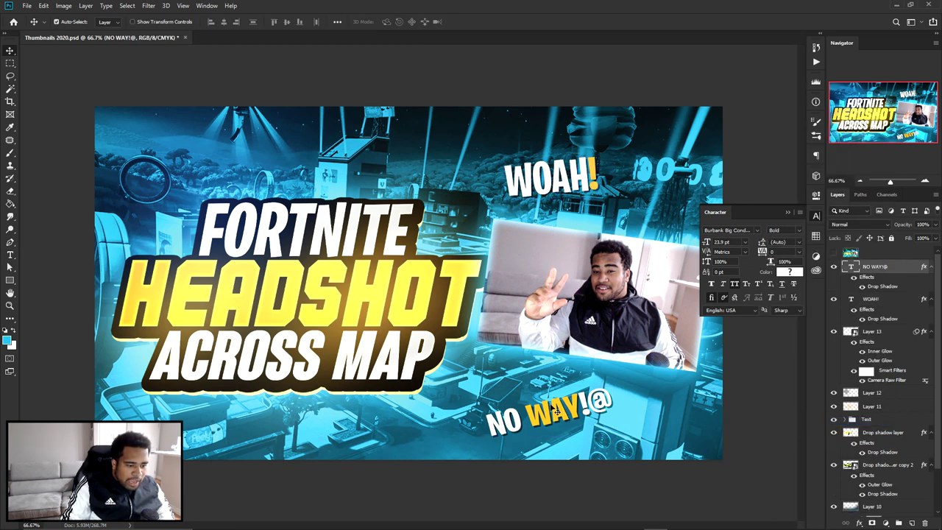
click(913, 522)
key(b)
alt+click(580, 404)
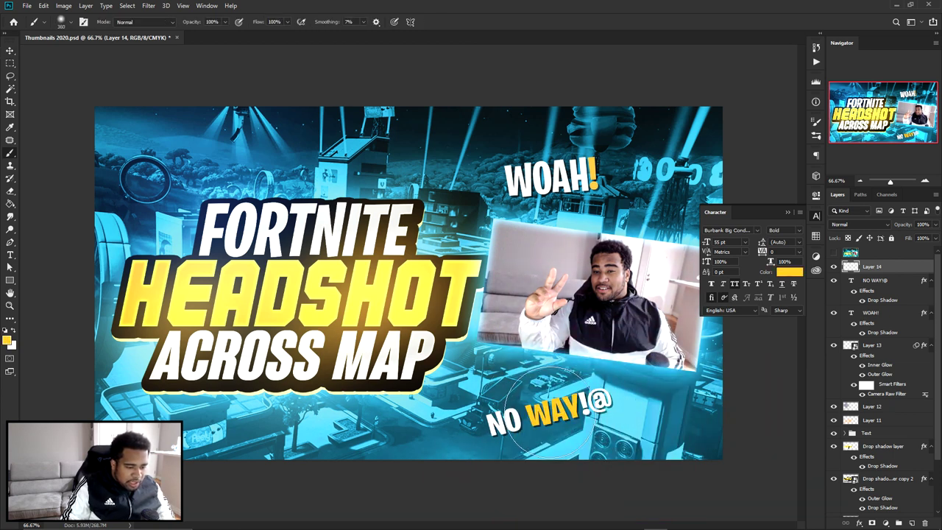
click(554, 412)
click(874, 225)
click(865, 321)
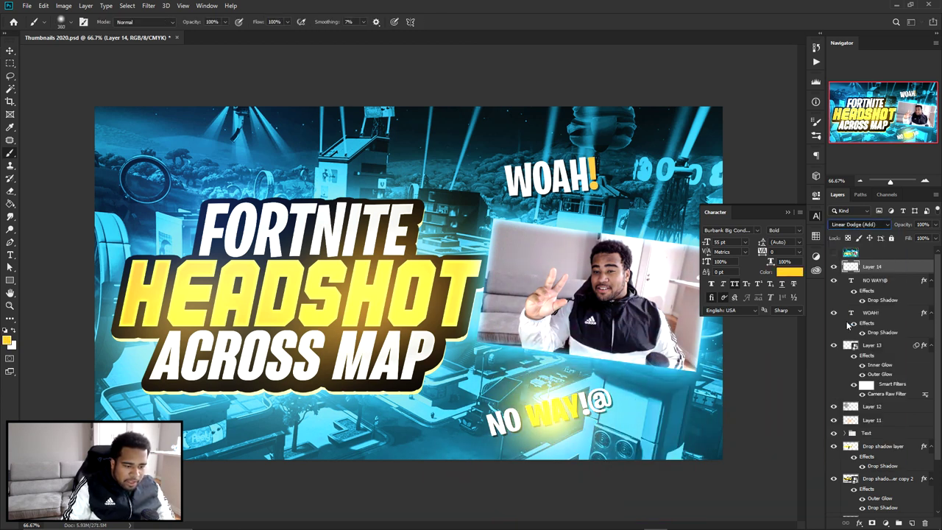
Soften the yellow glow over WAY by erasing around its edges with a large soft eraser
key(e)
alt+right_click(478, 390)
alt+right_click(470, 386)
mouse_move(481, 398)
mouse_down()
mouse_move(463, 376)
mouse_move(519, 330)
mouse_up()
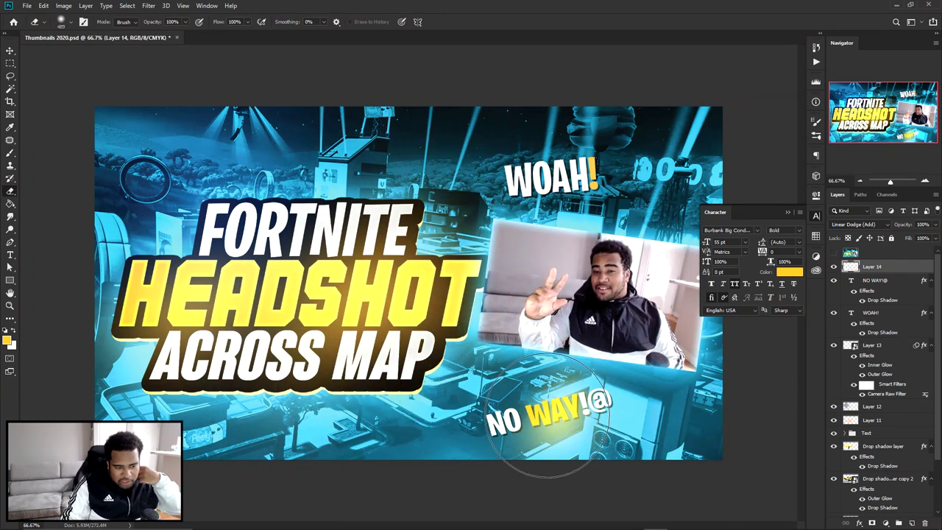
Adjust the WAY glow with Hue/Saturation at hue -23, saturation +47 and lightness +35, then compare it hidden and shown
key(ctrl+u)
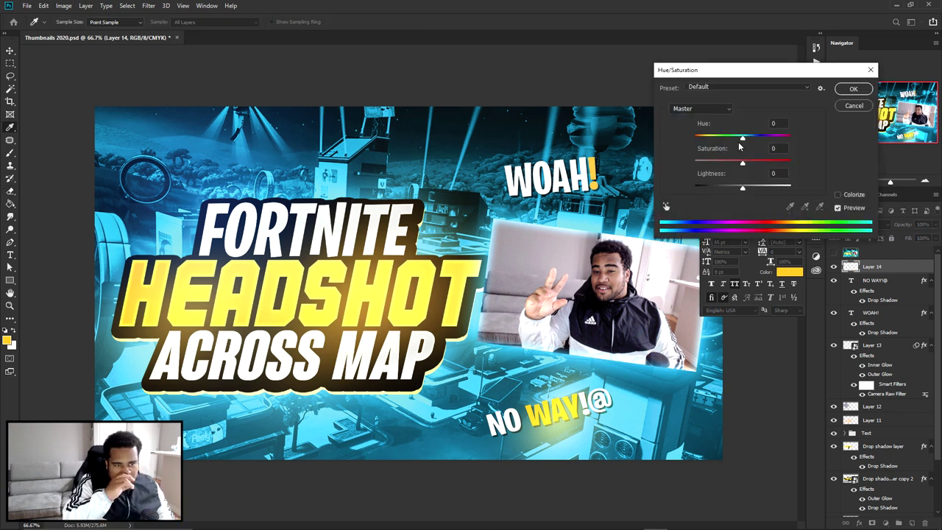
mouse_move(743, 142)
mouse_down()
mouse_move(673, 144)
mouse_move(733, 142)
mouse_up()
mouse_move(742, 188)
mouse_down()
mouse_move(730, 189)
mouse_move(766, 164)
mouse_move(743, 191)
mouse_move(761, 190)
mouse_up()
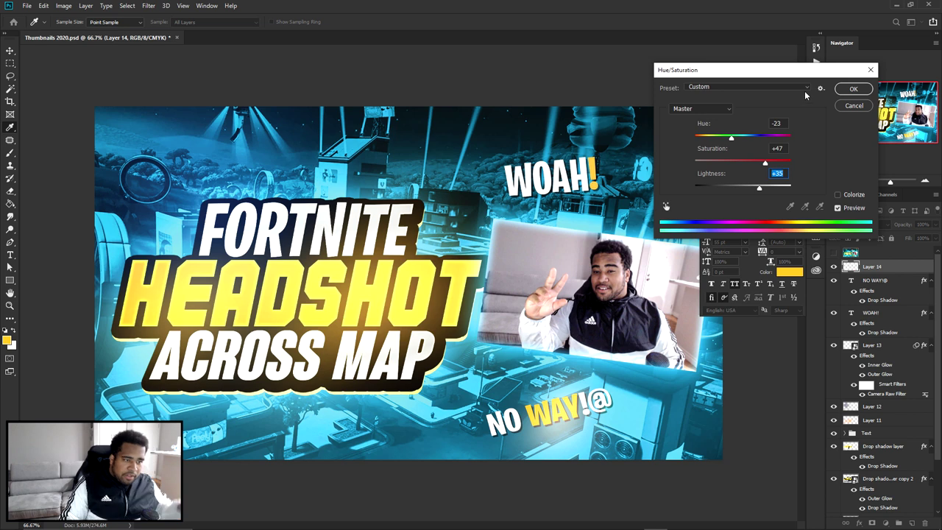
click(854, 90)
key(v)
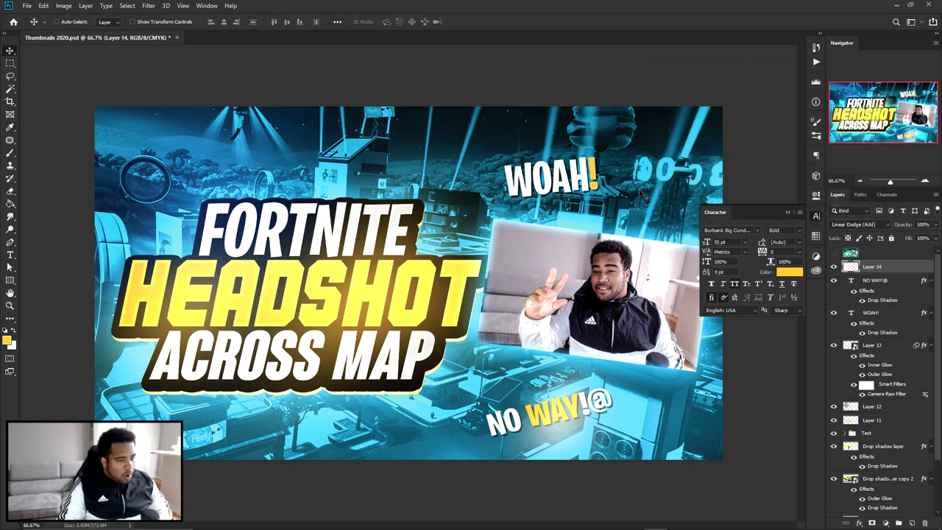
click(818, 216)
click(501, 270)
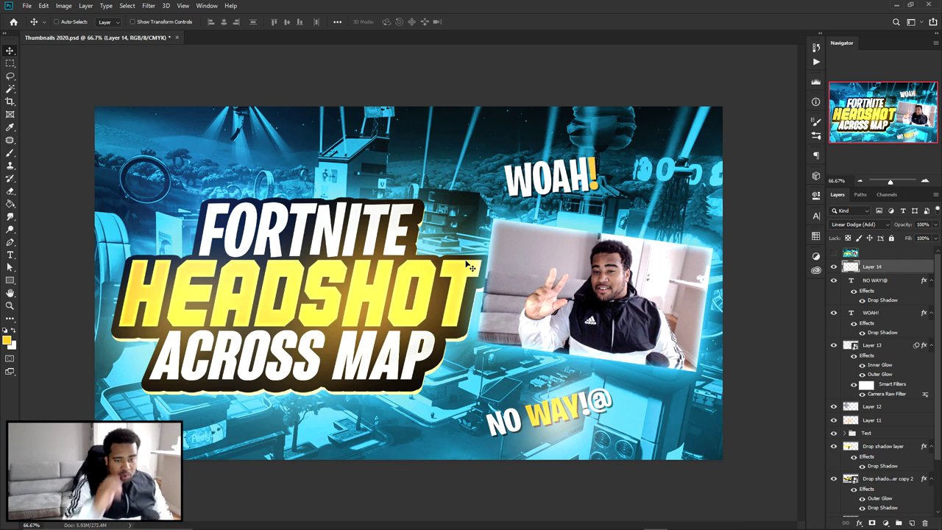
click(834, 269)
click(834, 269)
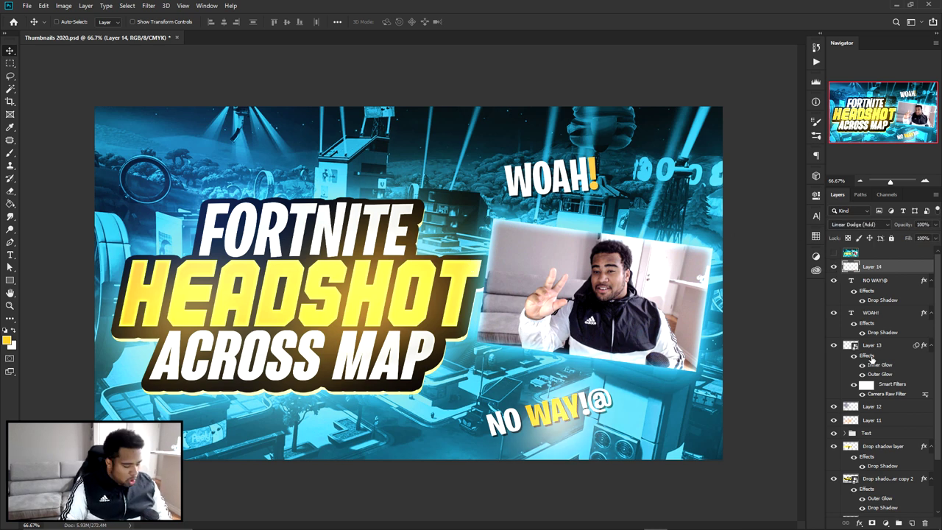
Duplicate all layers from Layer 14 down to Photo and merge the copies into one layer
scroll(875, 386, down, 3)
shift+click(875, 483)
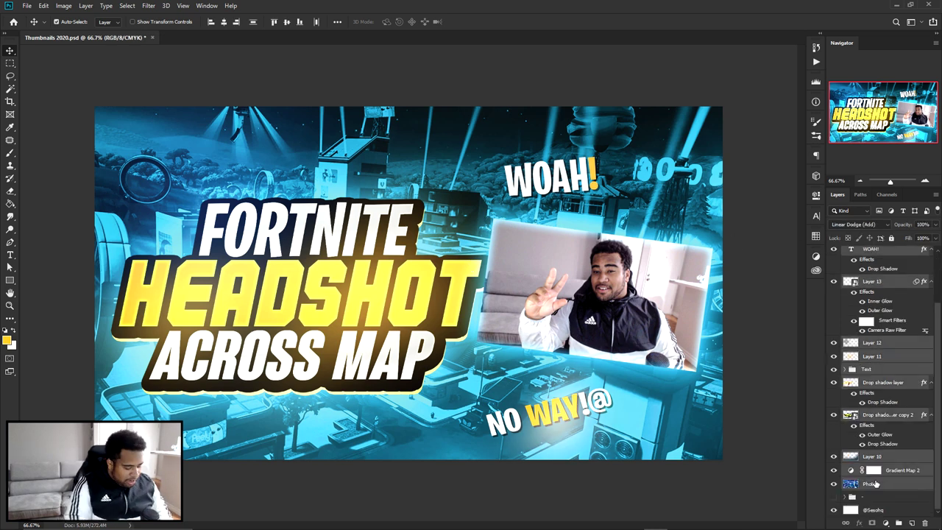
key(ctrl+j)
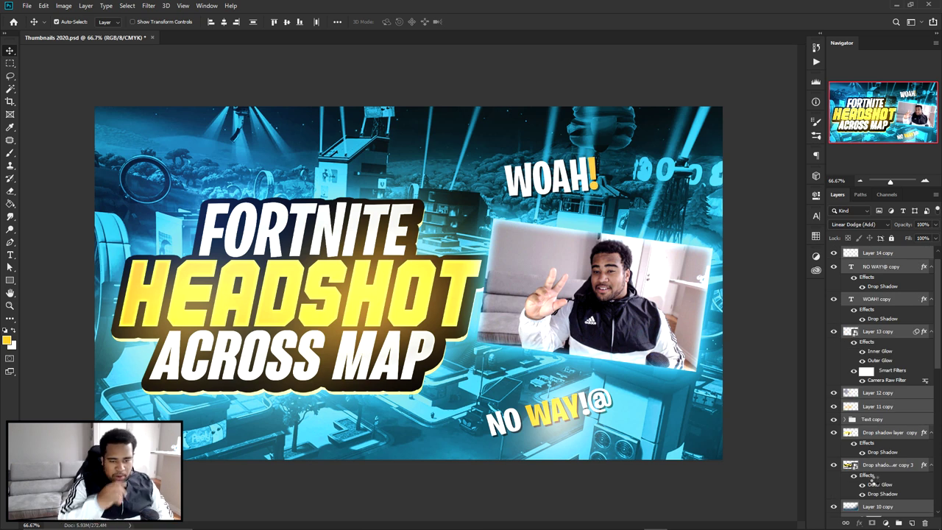
key(ctrl+e)
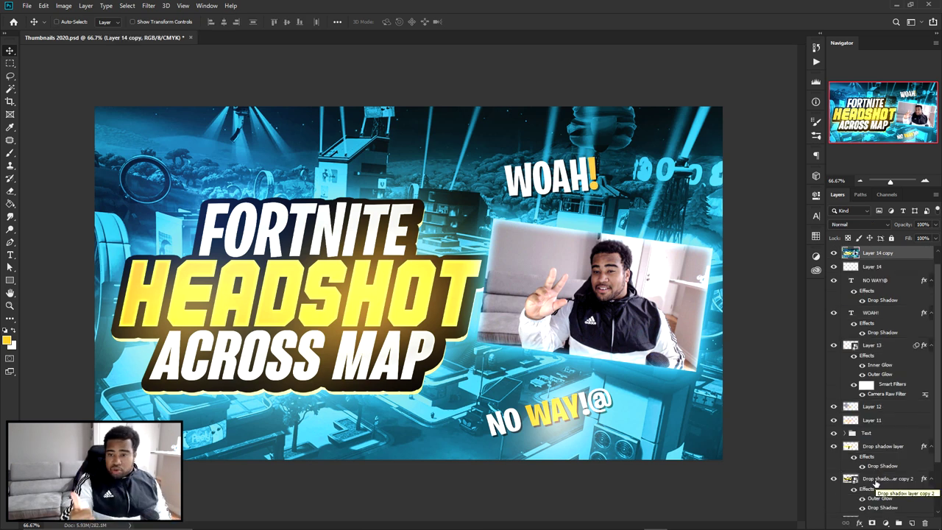
mouse_move(445, 231)
mouse_down()
mouse_move(637, 161)
mouse_move(63, 195)
mouse_move(494, 252)
mouse_move(445, 230)
mouse_up()
Apply Plastic Wrap with highlight strength 19, detail 13 and smoothness 14 to the merged copy, and blend it as Lighter Color
click(148, 5)
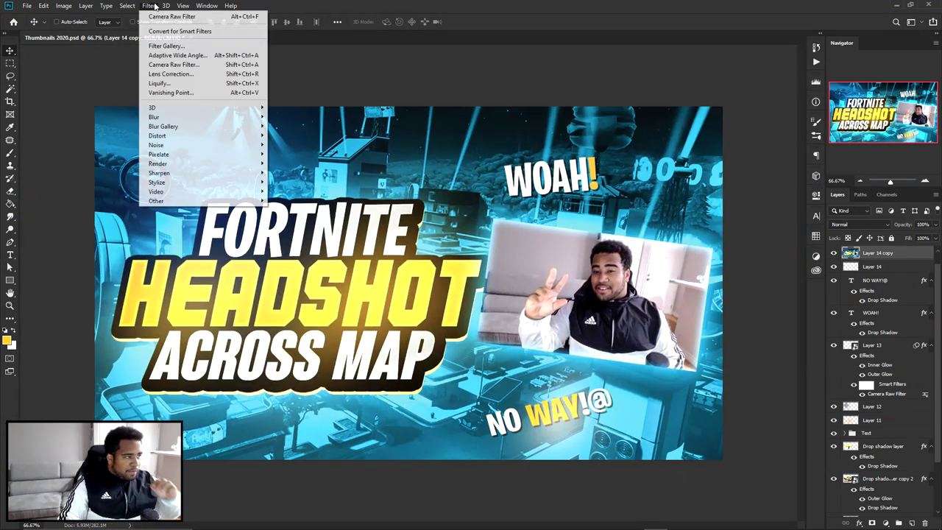
click(170, 47)
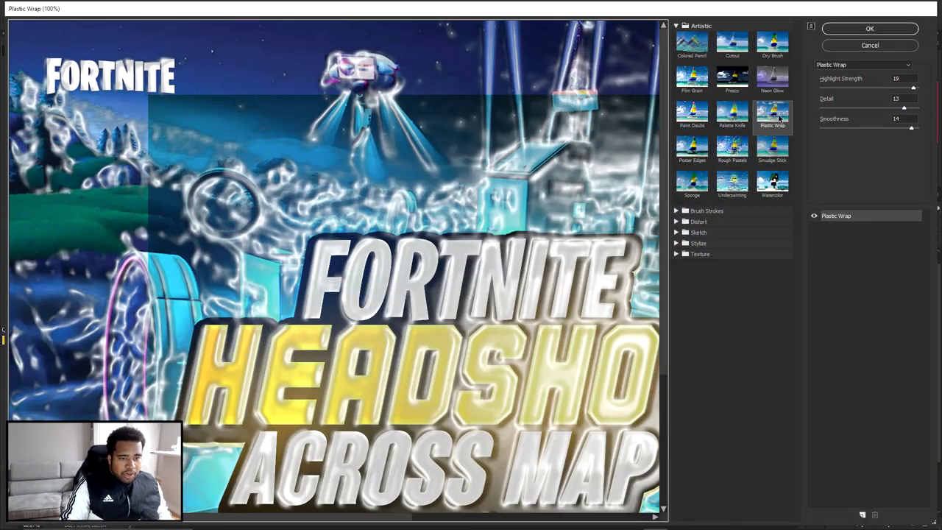
click(779, 118)
click(904, 78)
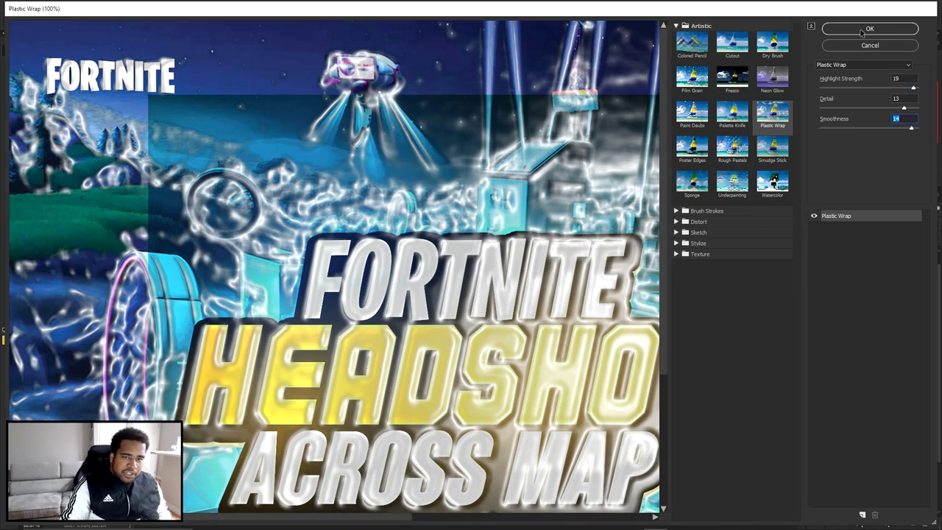
click(863, 30)
click(858, 225)
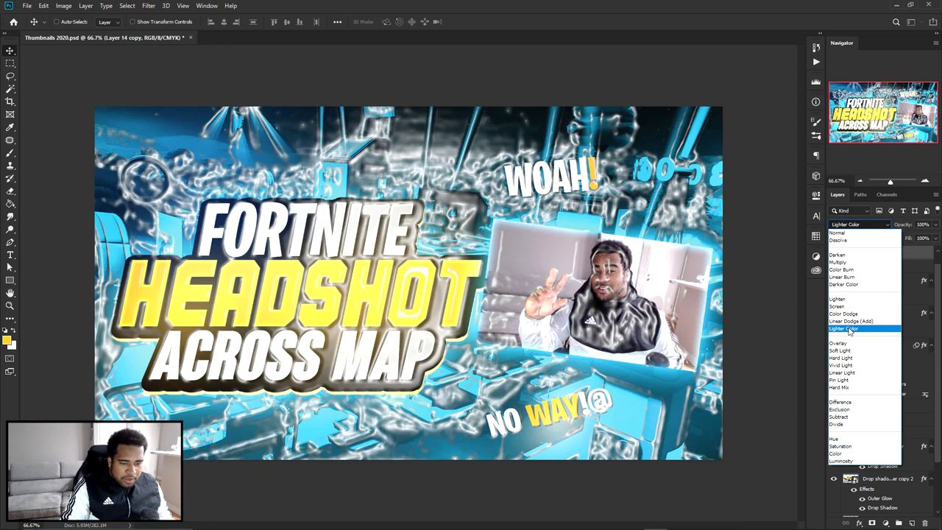
click(850, 329)
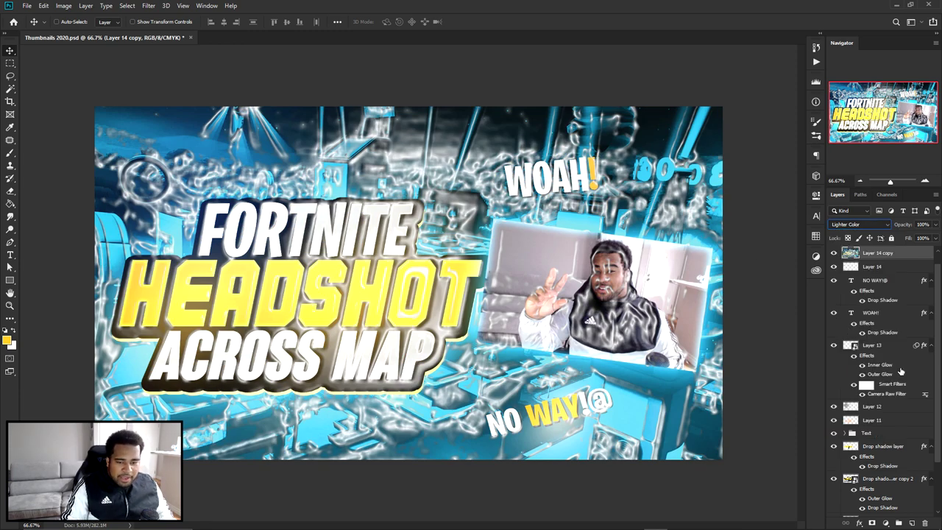
Add a mask to the plastic-wrapped layer and paint black over the background, webcam photo and small texts to hide the effect there
click(872, 523)
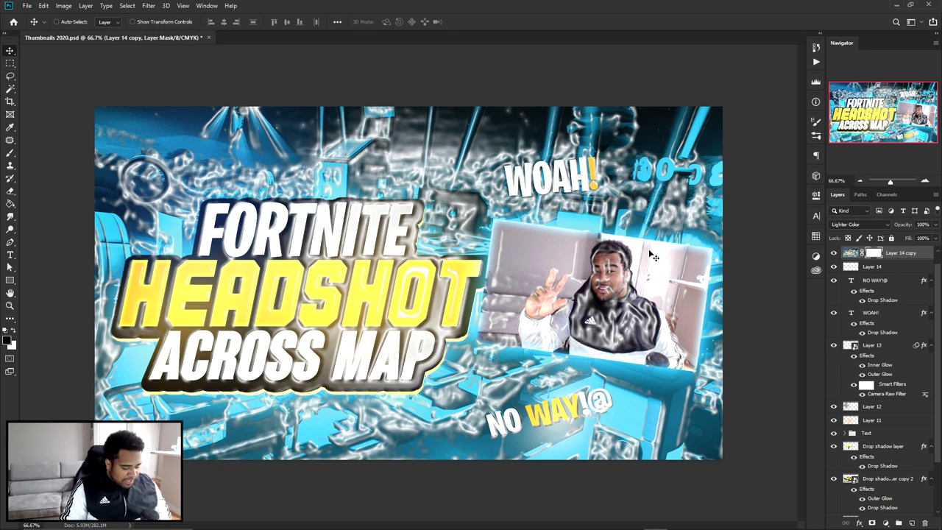
key(b)
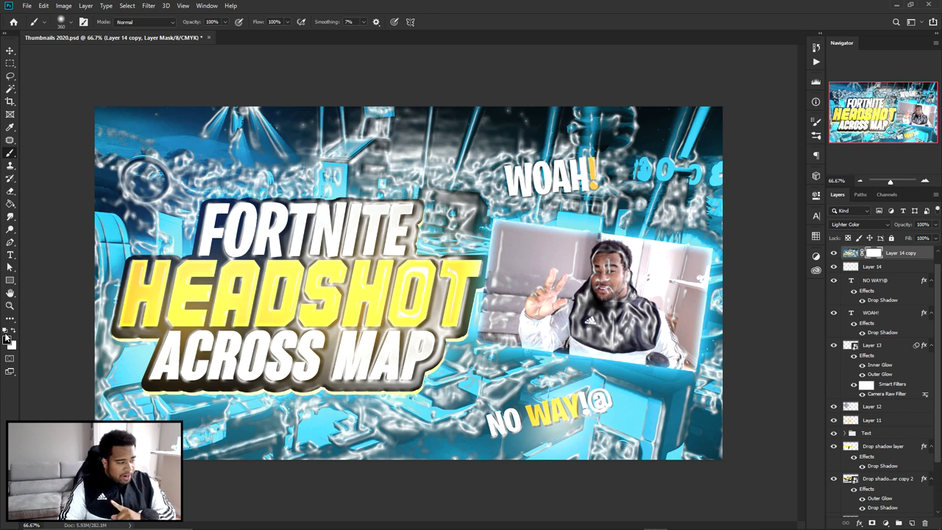
drag(645, 313, 736, 313)
mouse_move(633, 265)
mouse_down()
mouse_move(594, 264)
mouse_move(594, 198)
mouse_move(560, 147)
mouse_move(624, 389)
mouse_move(530, 443)
mouse_move(411, 475)
mouse_move(132, 475)
mouse_move(28, 373)
mouse_move(43, 231)
mouse_move(40, 404)
mouse_move(39, 368)
mouse_move(98, 159)
mouse_move(219, 128)
mouse_move(456, 103)
mouse_move(524, 180)
mouse_up()
drag(522, 223, 472, 224)
mouse_move(472, 219)
mouse_down()
mouse_move(454, 224)
mouse_move(560, 319)
mouse_move(491, 331)
mouse_up()
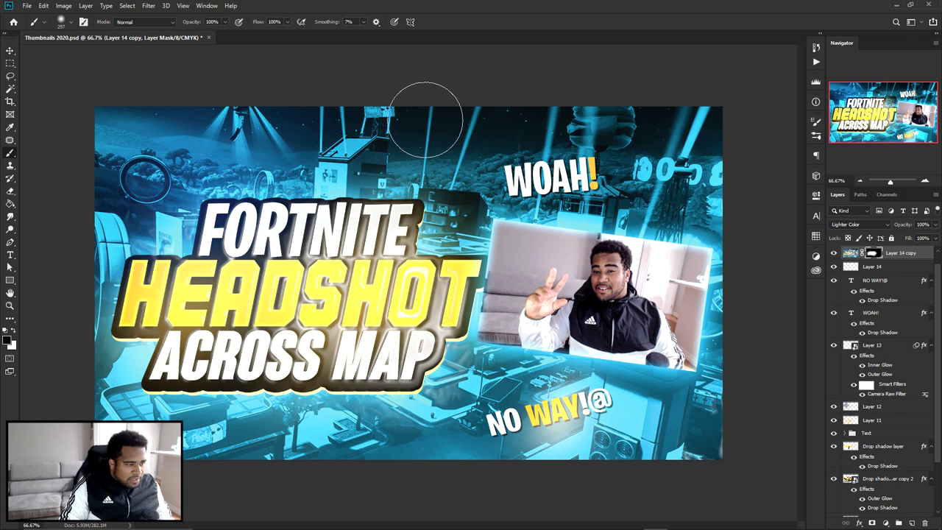
Reduce the plastic effect on the title by painting black on the mask over the lettering with a larger soft brush
alt+scroll(309, 366, up, 1)
alt+drag(330, 369, 391, 369)
mouse_move(342, 306)
mouse_down()
mouse_move(367, 240)
mouse_move(501, 363)
mouse_up()
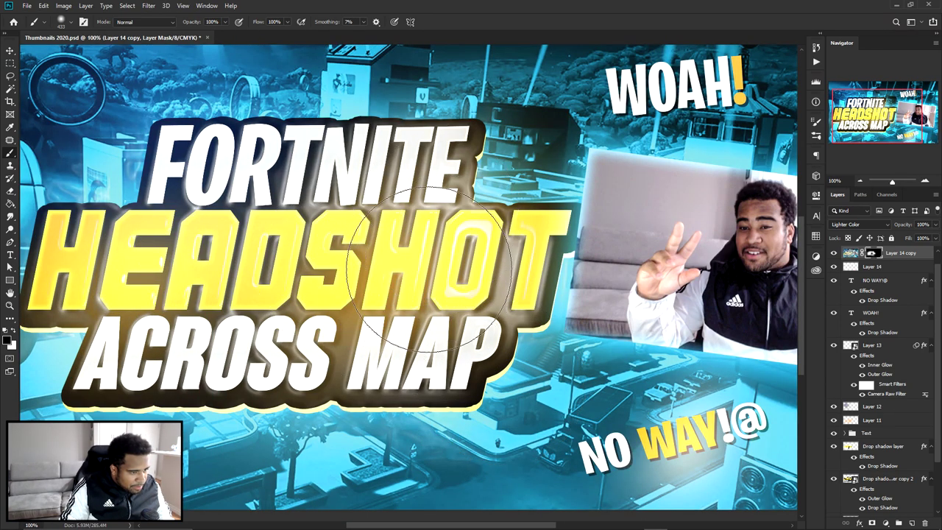
drag(201, 344, 319, 325)
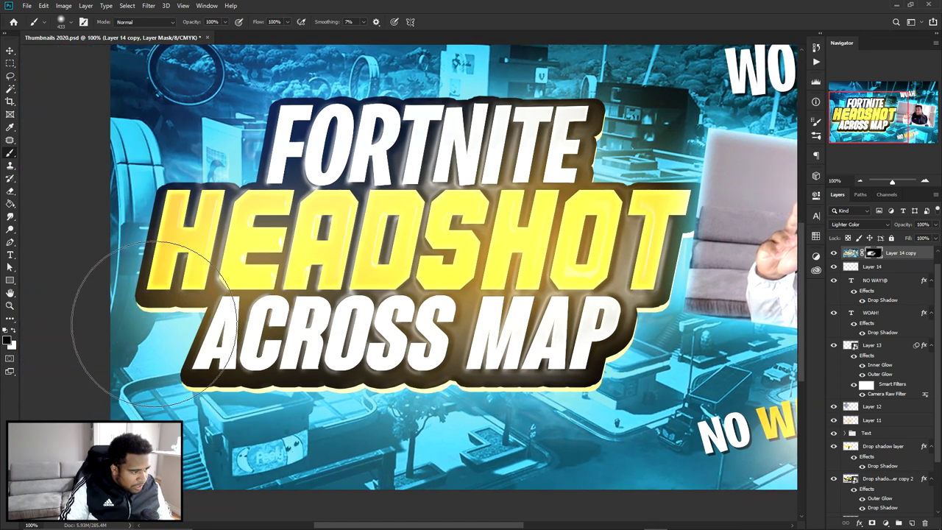
key(v)
alt+scroll(454, 184, up, 2)
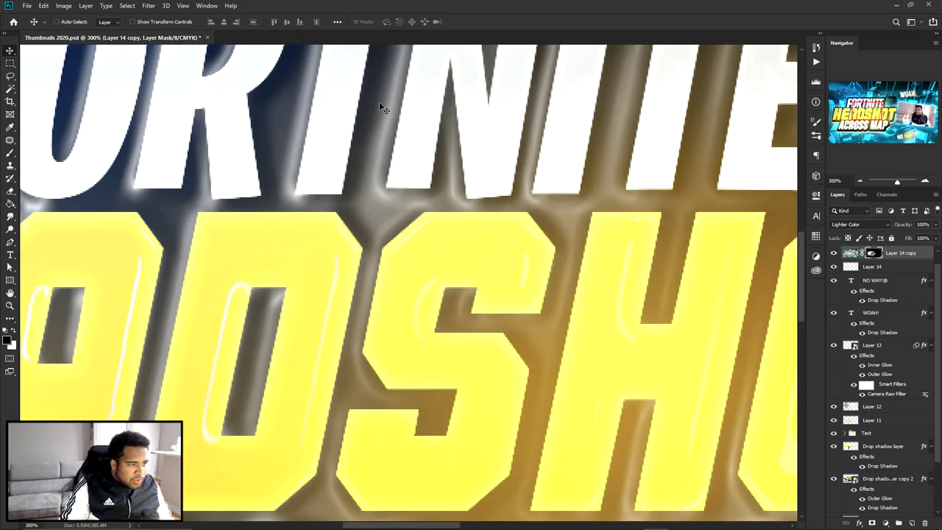
alt+scroll(471, 198, down, 2)
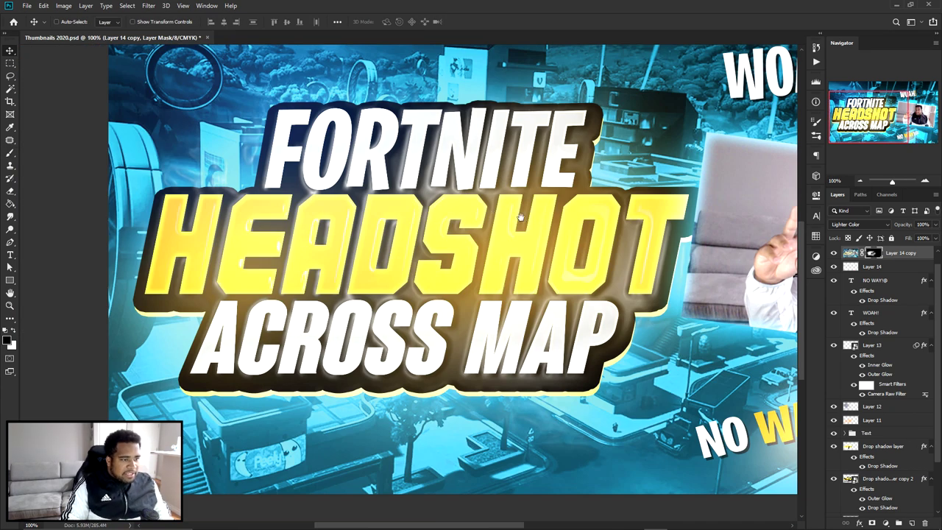
alt+scroll(473, 221, down, 2)
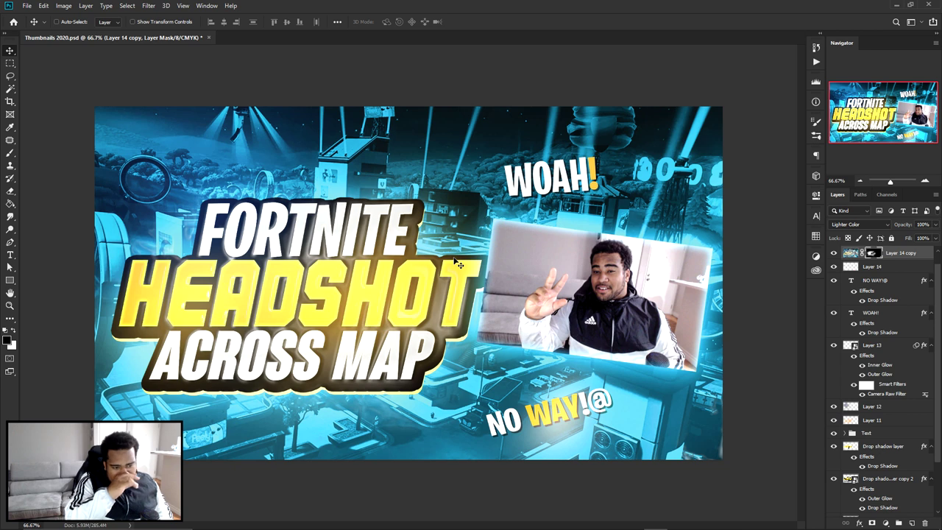
Paint soft dark blue spots over two corners of the webcam photo on a new layer set to Linear Dodge (Add)
click(916, 522)
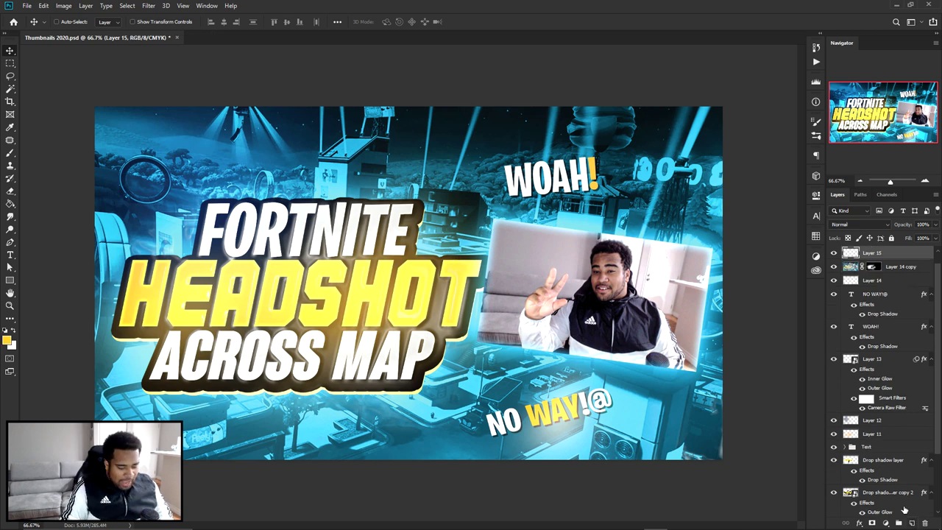
key(b)
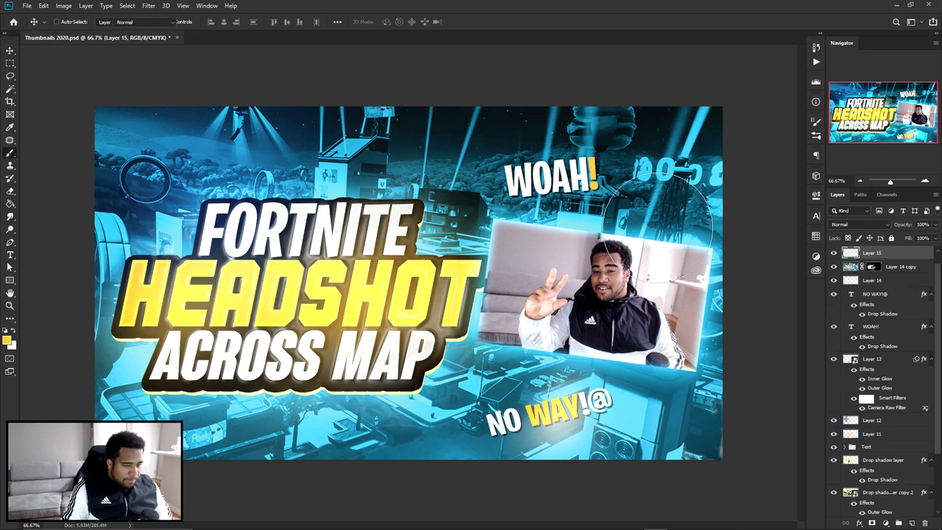
click(561, 265)
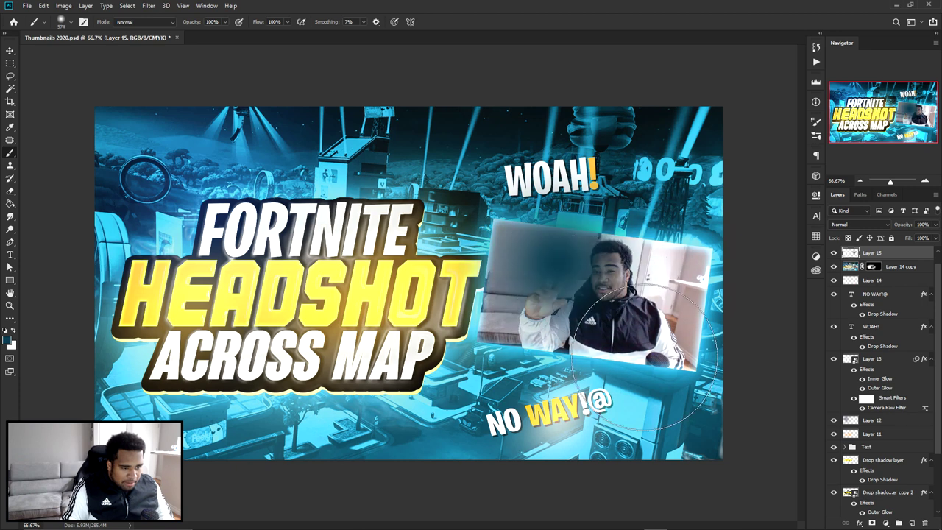
click(658, 366)
click(853, 224)
click(854, 321)
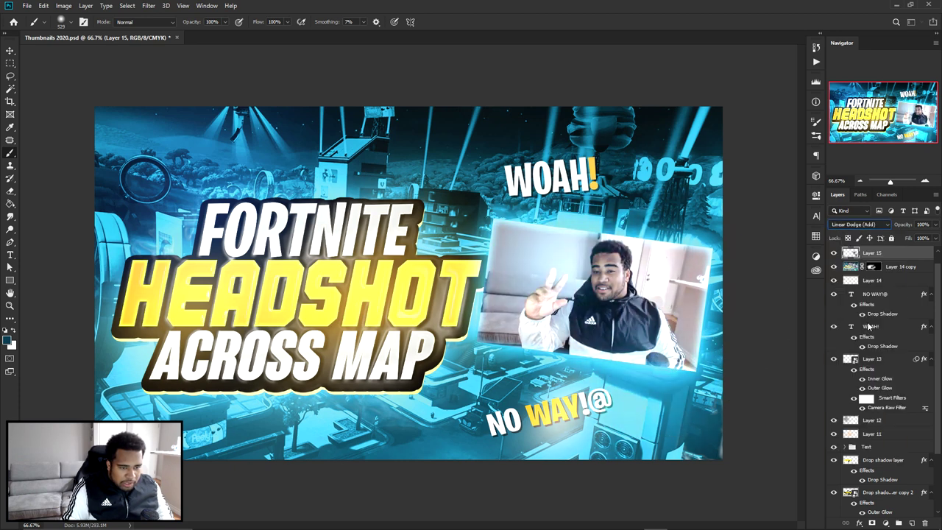
key(v)
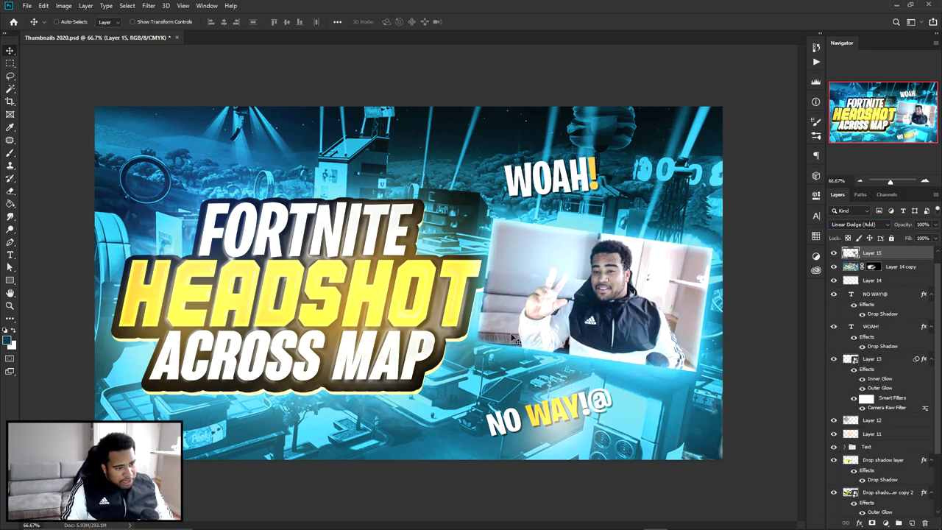
Duplicate all layers from Layer 15 down to Photo and merge the copies into one layer
scroll(897, 396, down, 3)
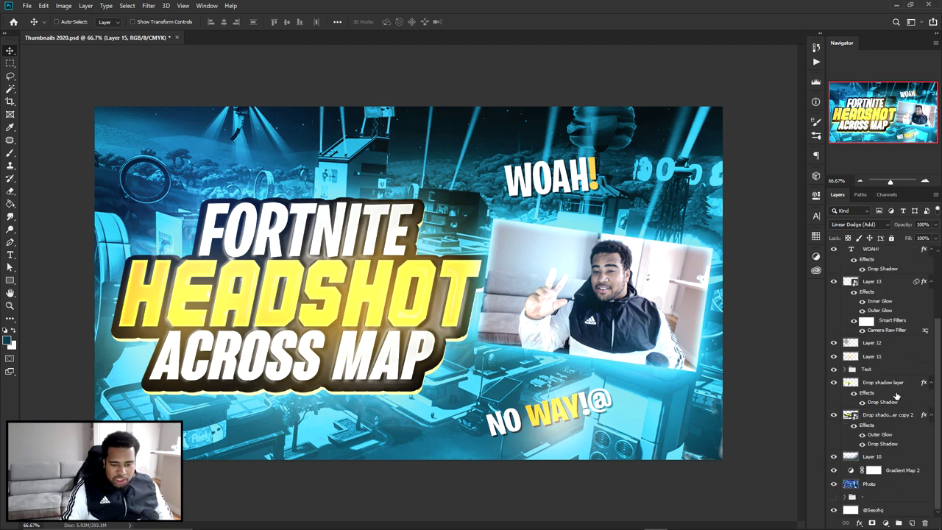
shift+click(872, 483)
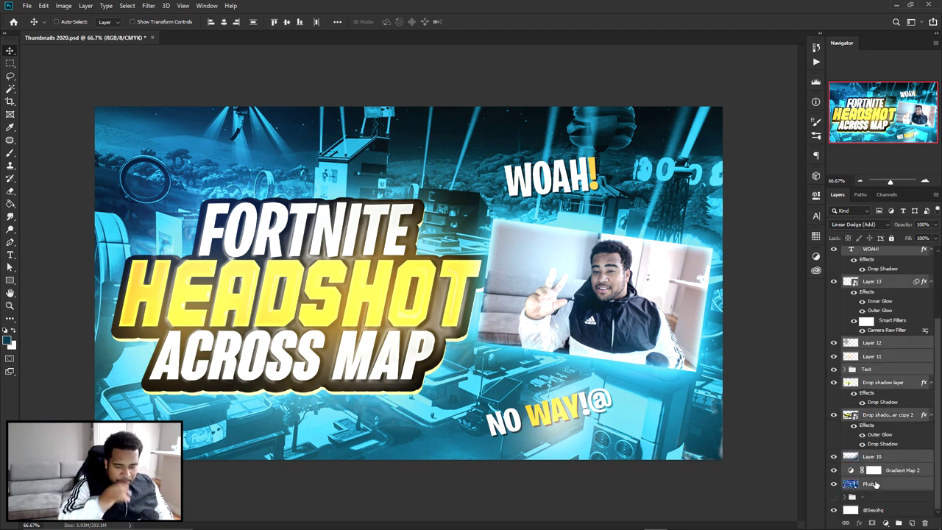
key(ctrl+j)
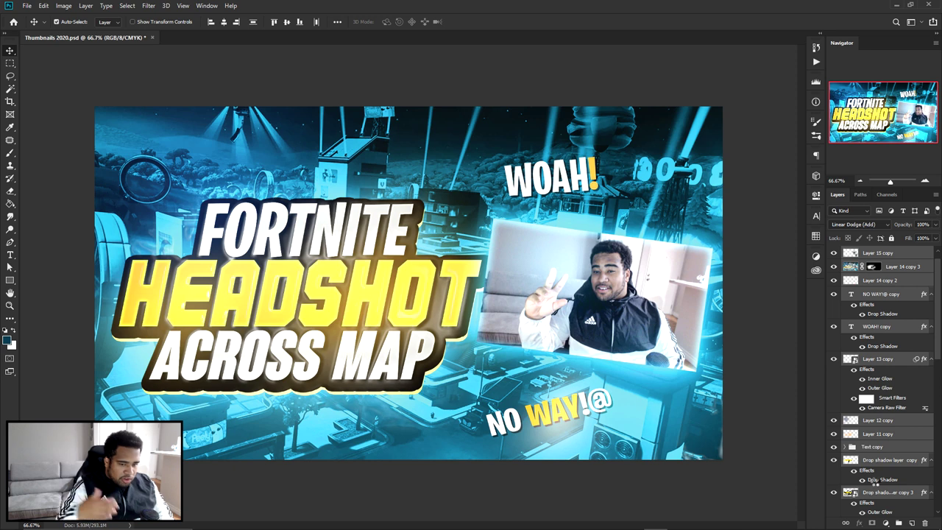
key(ctrl+e)
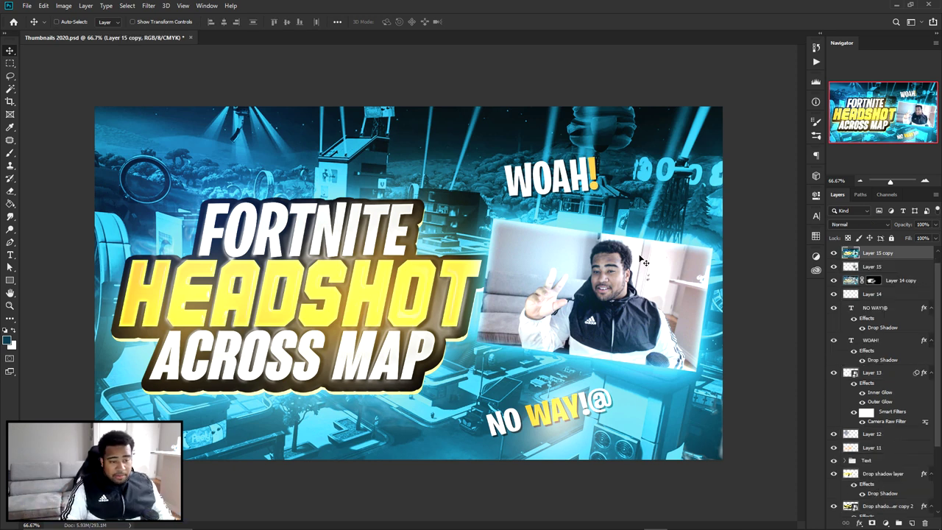
scroll(893, 306, up, 1)
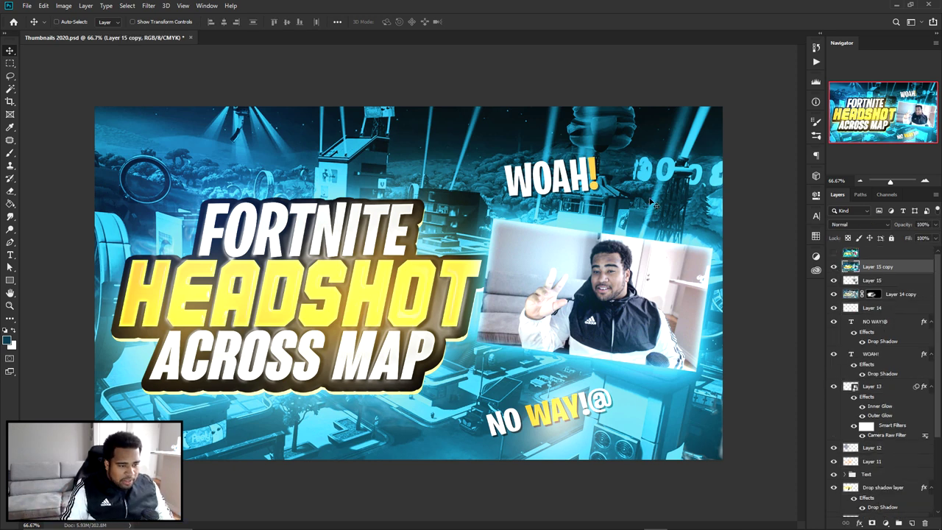
drag(530, 222, 375, 243)
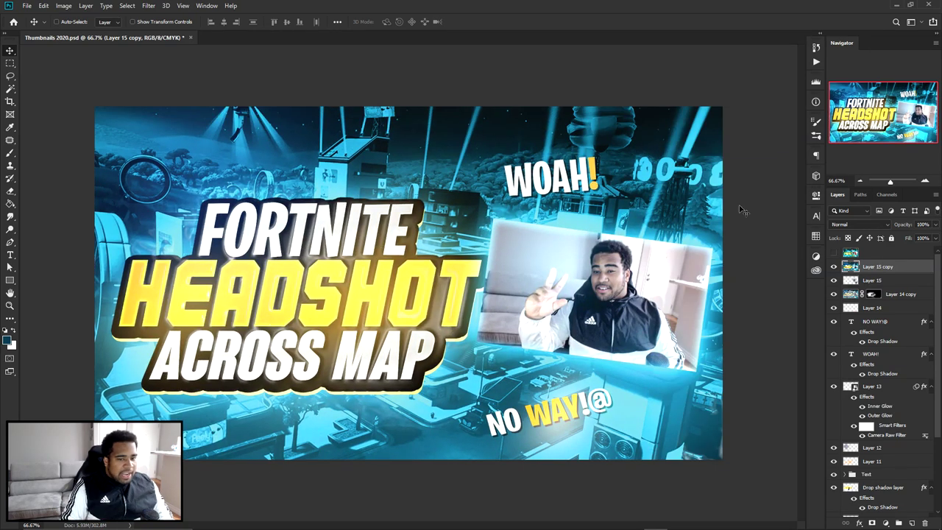
Convert the merged layer to a smart object and adjust it in the Camera Raw Filter with Clarity +14 and Blacks -17
right_click(873, 266)
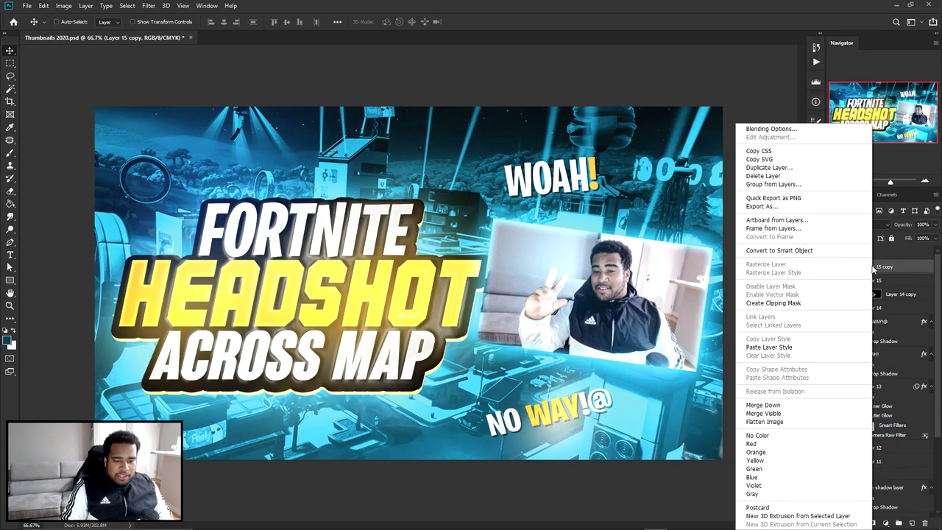
click(785, 254)
click(149, 6)
click(176, 65)
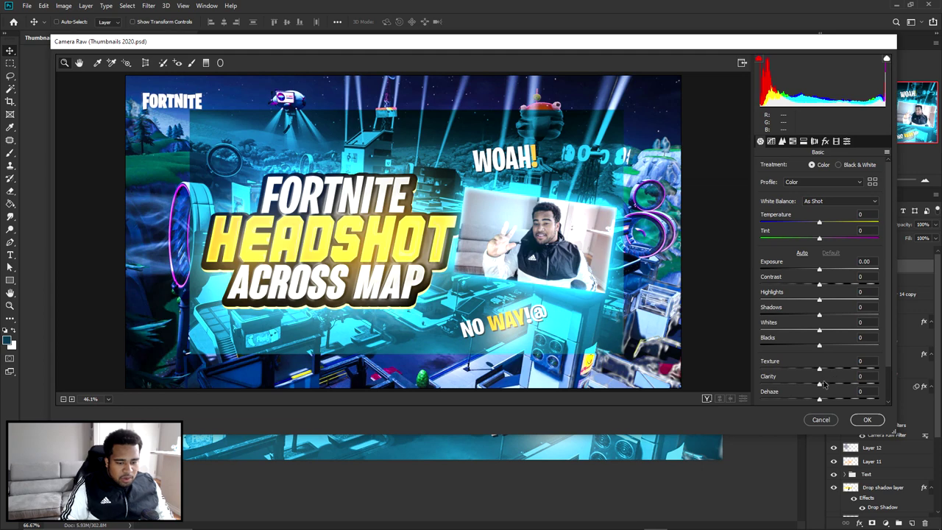
drag(819, 383, 826, 384)
click(432, 220)
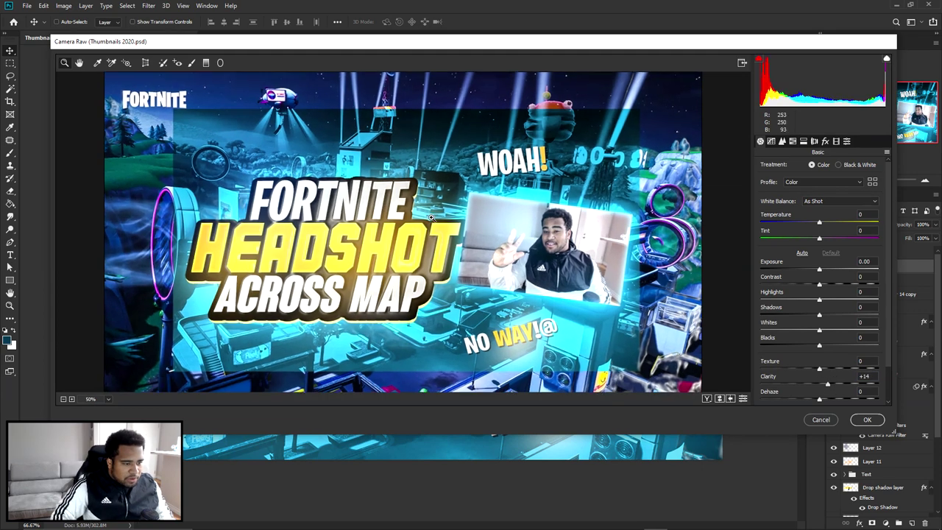
click(441, 235)
drag(819, 344, 810, 344)
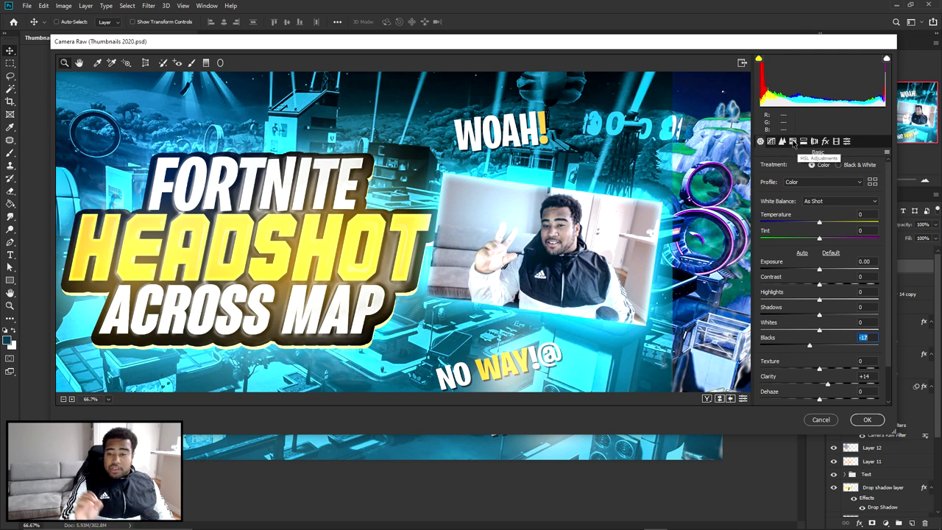
Shift the HSL hues to Blues -41, Yellows -39 and Oranges -57 for a teal background and more orange lettering
click(793, 142)
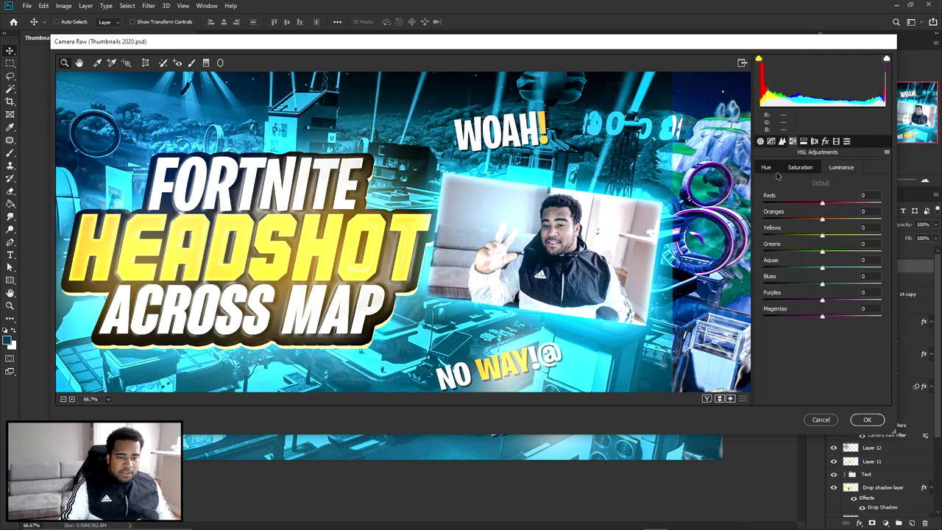
drag(822, 284, 884, 282)
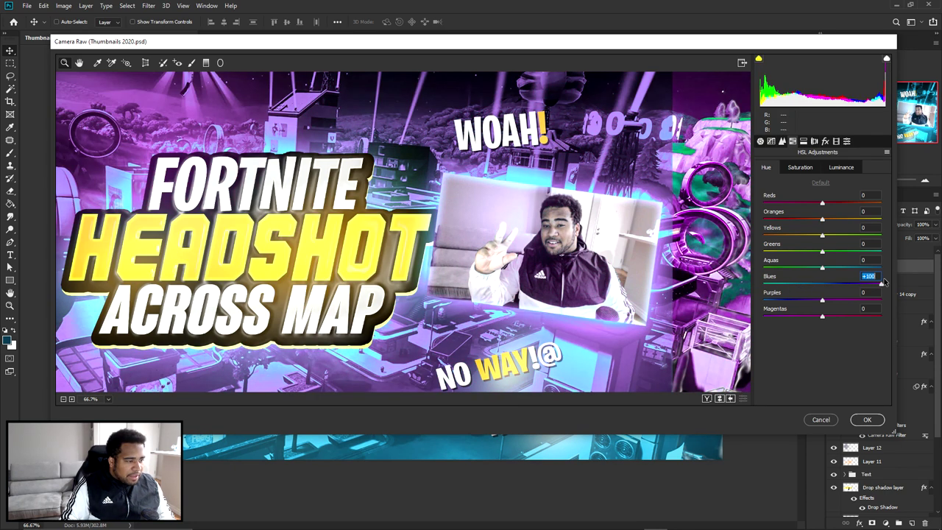
drag(899, 285, 798, 287)
drag(822, 235, 789, 220)
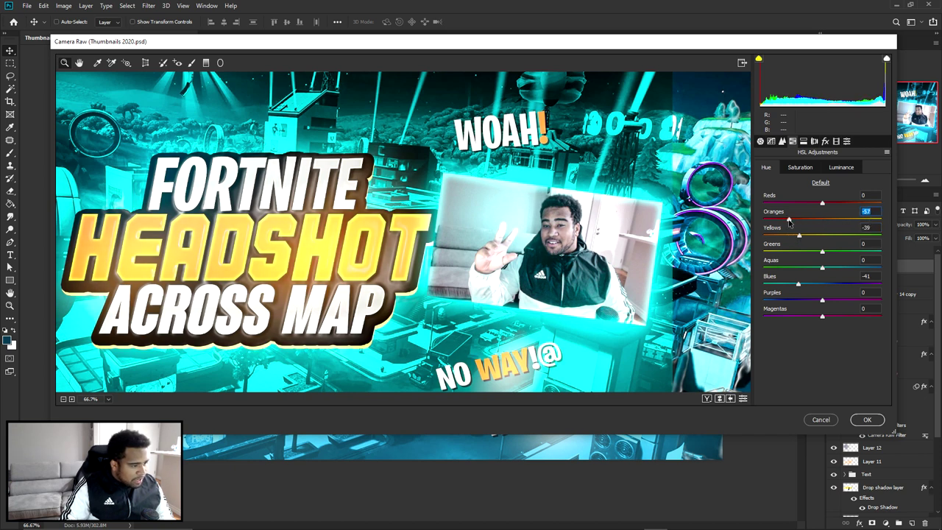
Raise the HSL saturation to Oranges +27, Greens +32 and Blues +73
click(804, 169)
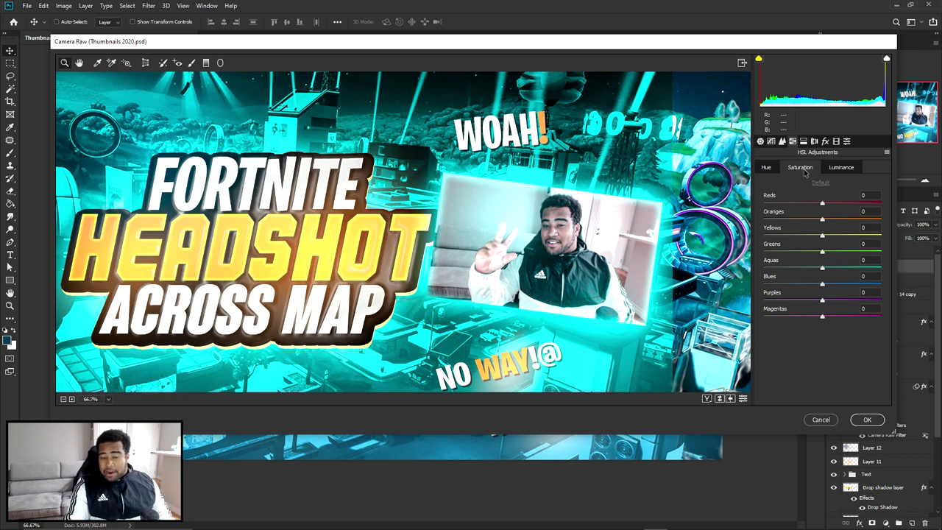
drag(822, 284, 785, 268)
double_click(785, 268)
drag(822, 219, 862, 252)
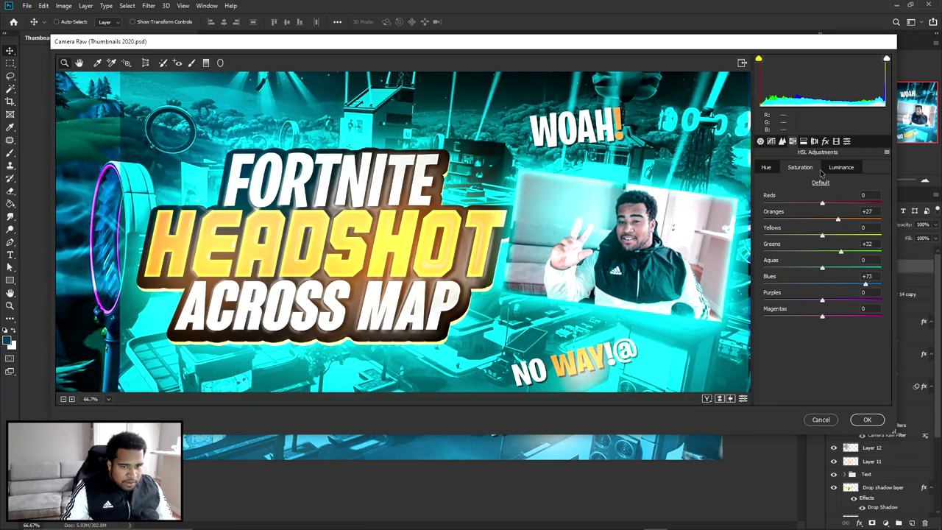
Set the HSL luminance to Aquas -33 and Blues +26 and apply the Camera Raw grading
drag(822, 268, 837, 284)
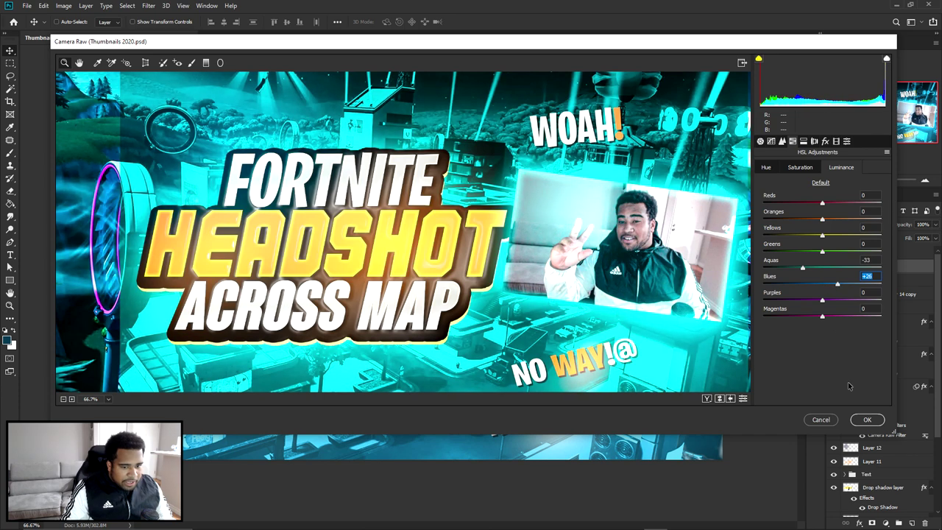
click(870, 420)
key(ctrl+minus)
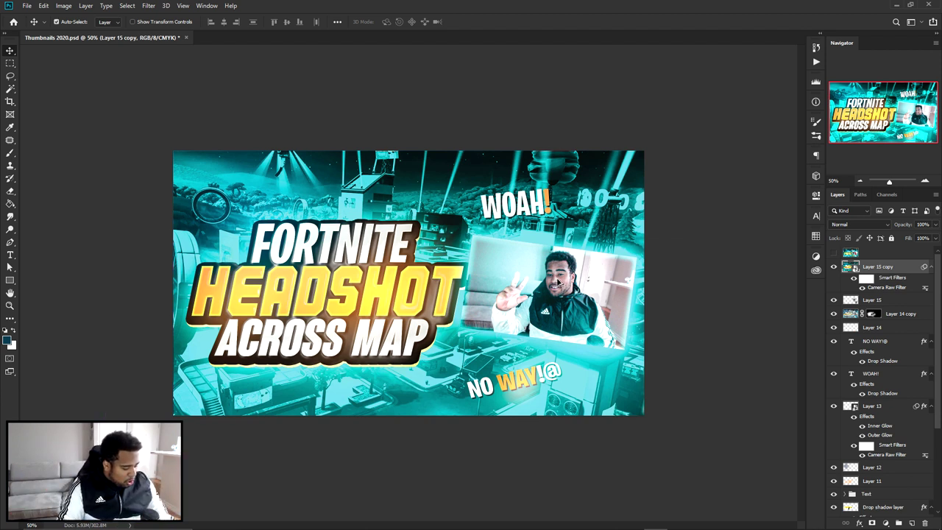
Review the file format and JPEG quality options in Save for Web and leave without exporting
key(ctrl+alt+shift+s)
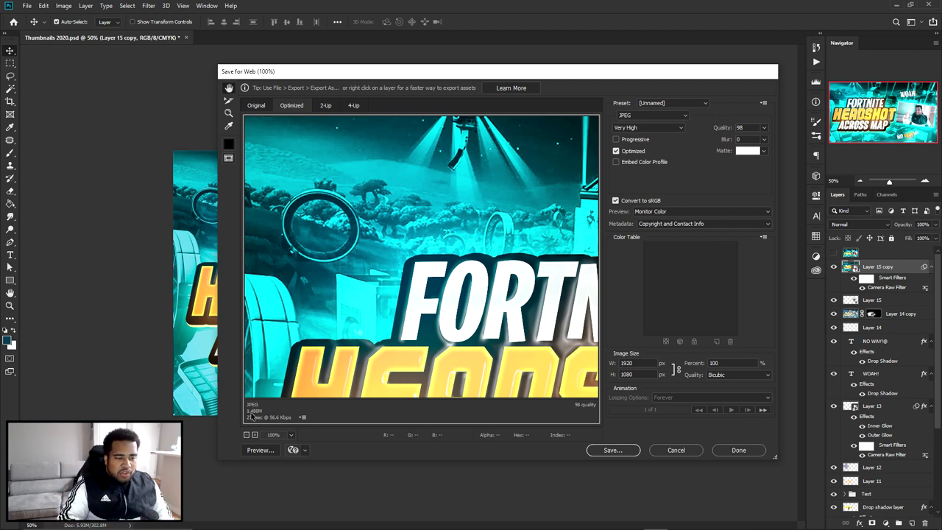
click(637, 116)
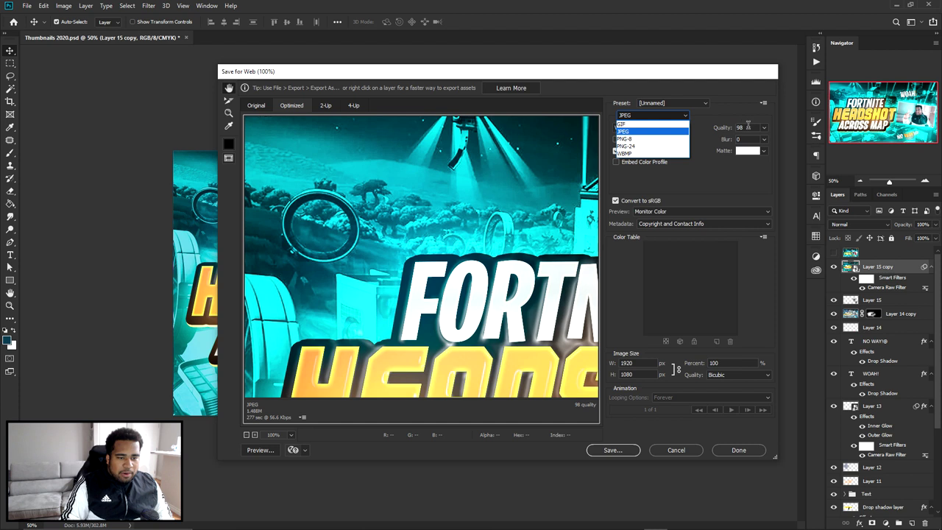
click(721, 131)
drag(744, 128, 661, 161)
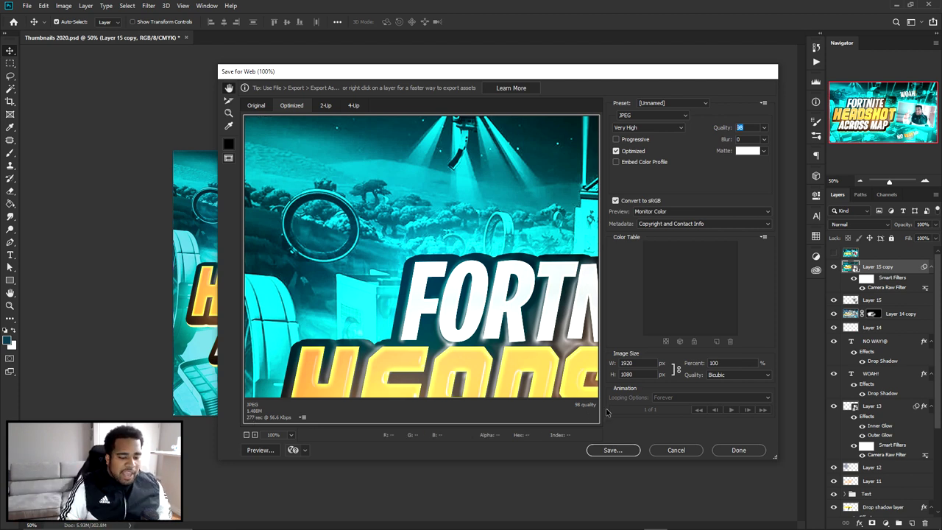
click(675, 450)
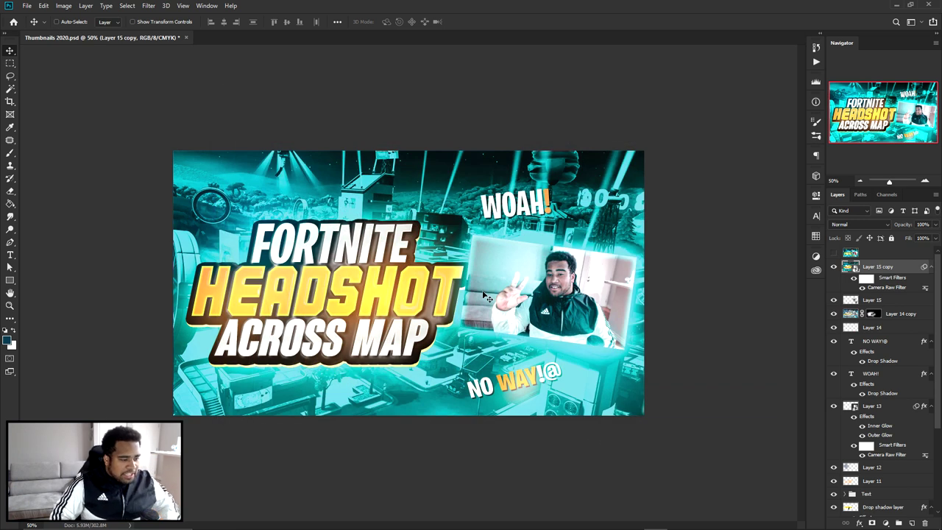